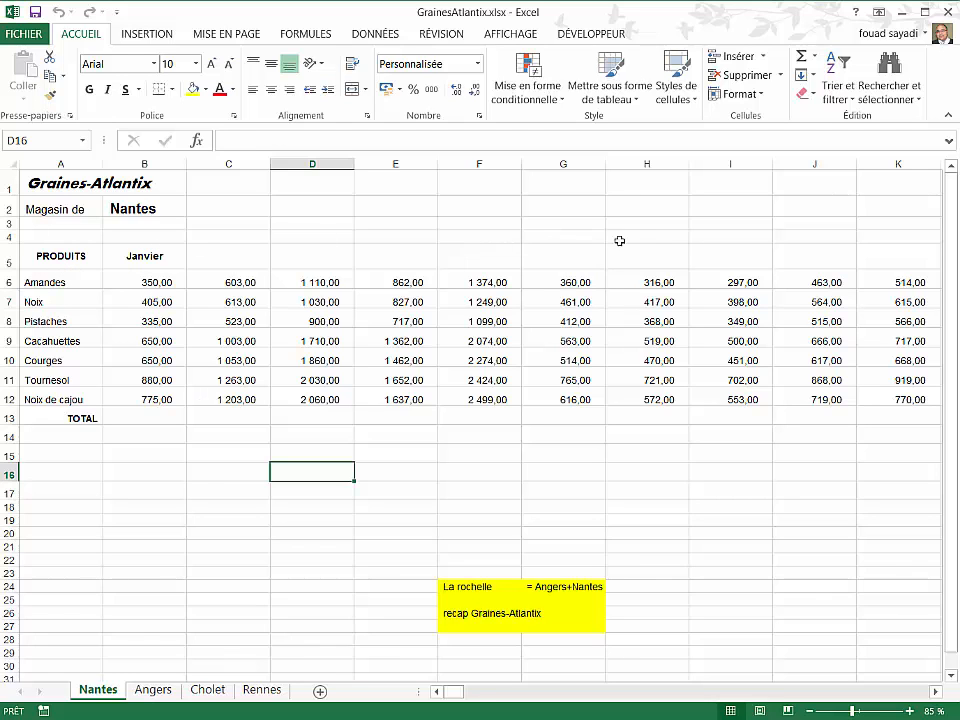
Examine the monthly product tables on the Nantes, Angers, Cholet and Rennes sheets
left_click(810, 712)
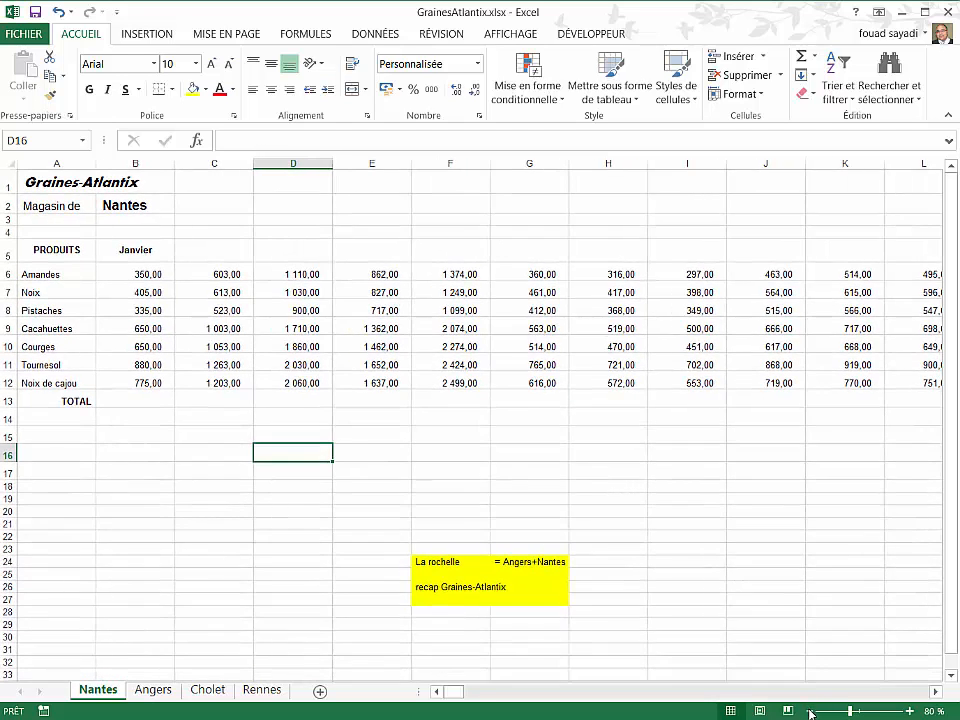
left_click(810, 712)
left_click(810, 712)
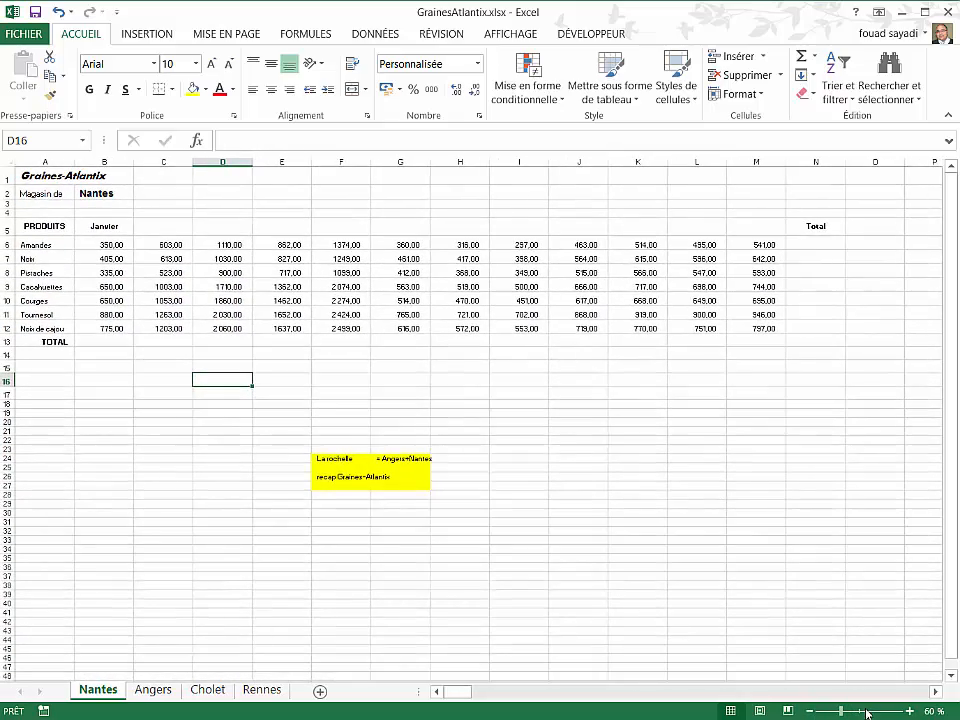
left_click(910, 711)
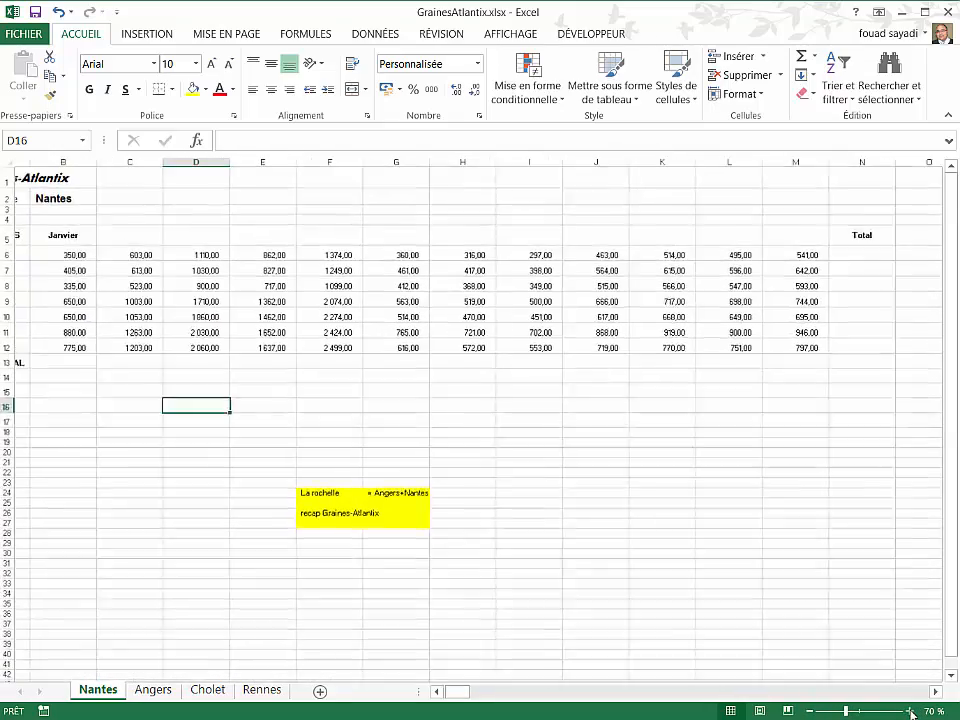
left_click(48, 242)
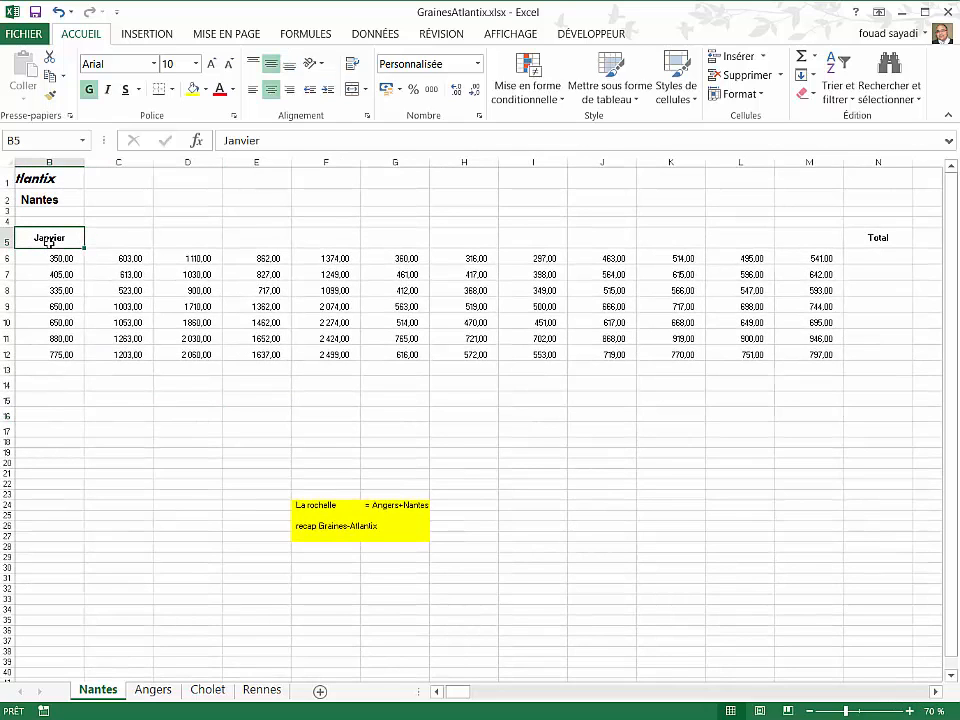
left_click(151, 691)
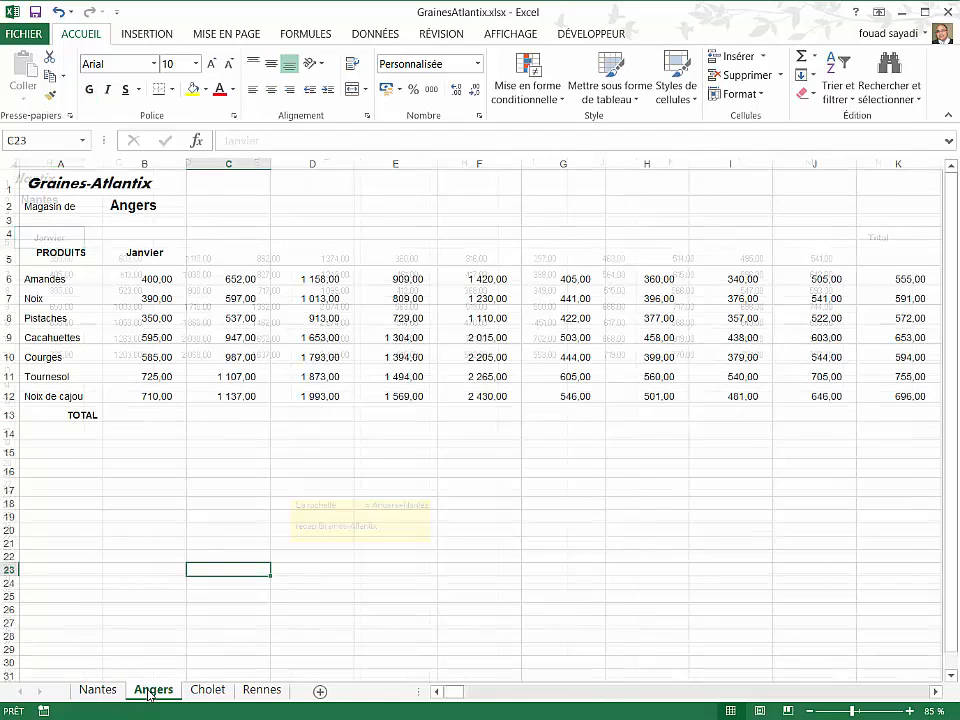
left_click(228, 692)
left_click(258, 690)
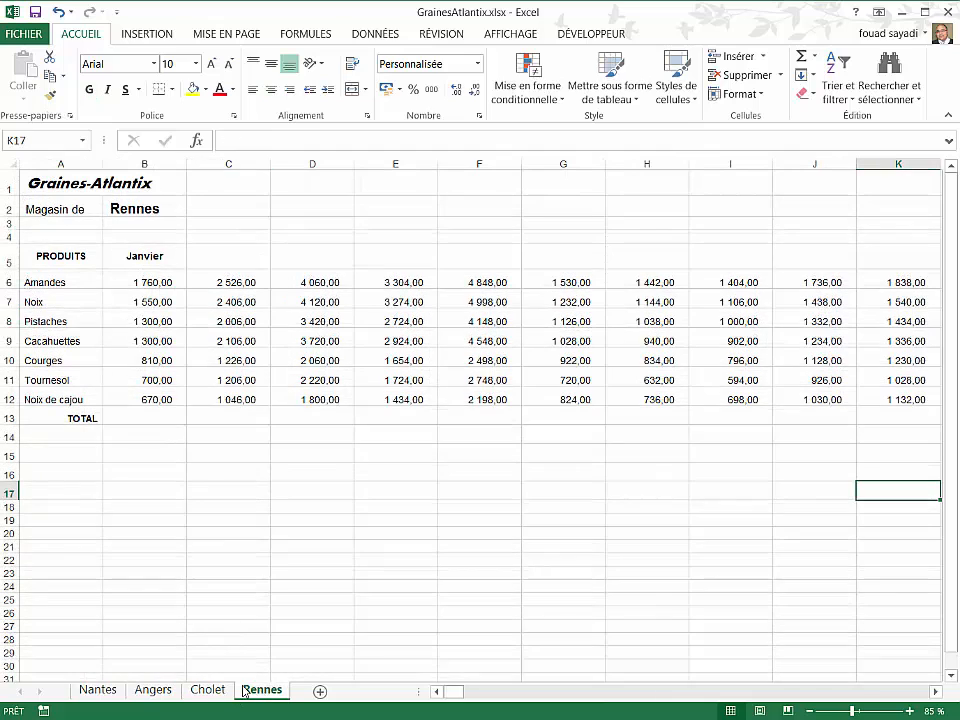
left_click(97, 691)
left_click_drag(460, 691, 447, 699)
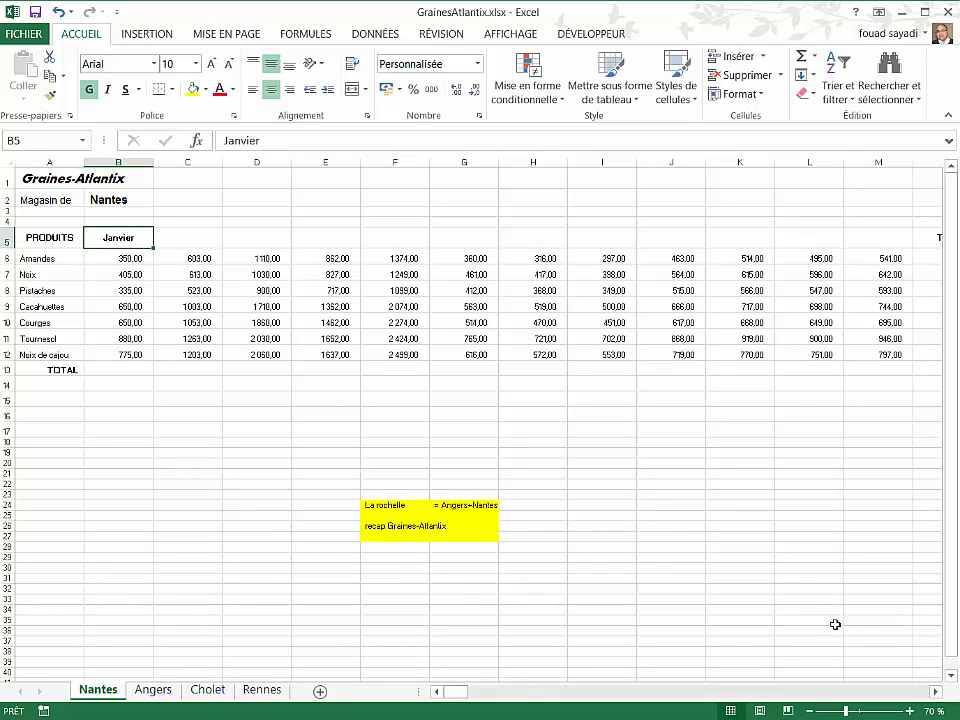
Fill the month series across row 5 of the Nantes sheet from Janvier in B5 to Décembre in M5
left_click(909, 711)
left_click(909, 711)
left_click(909, 711)
left_click(909, 711)
left_click(909, 711)
left_click(909, 711)
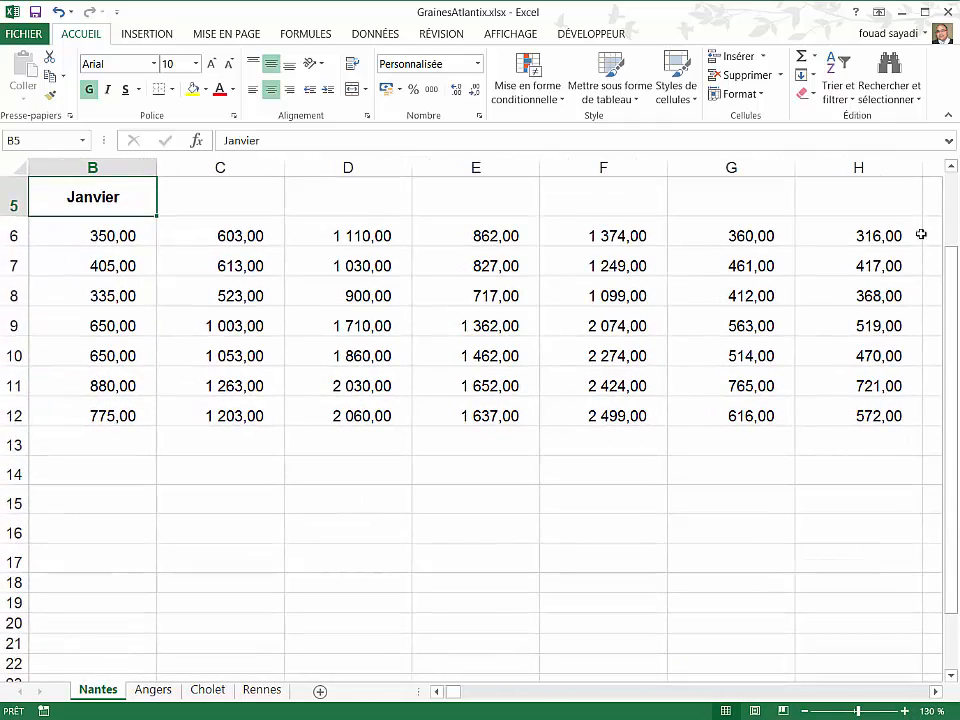
left_click(951, 167)
left_click(951, 167)
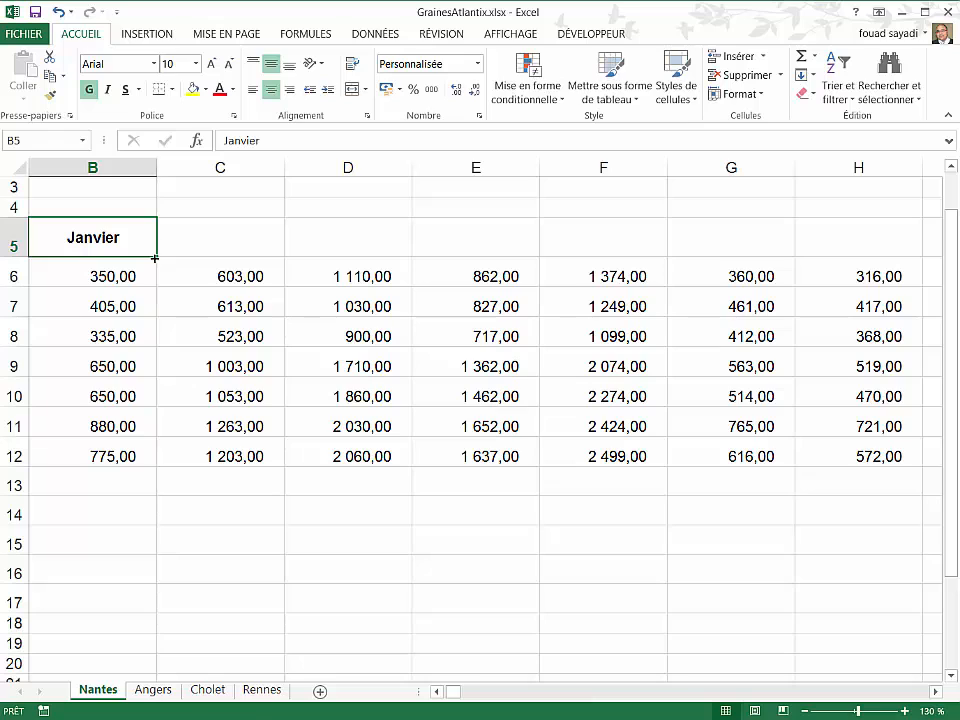
left_click_drag(155, 258, 782, 247)
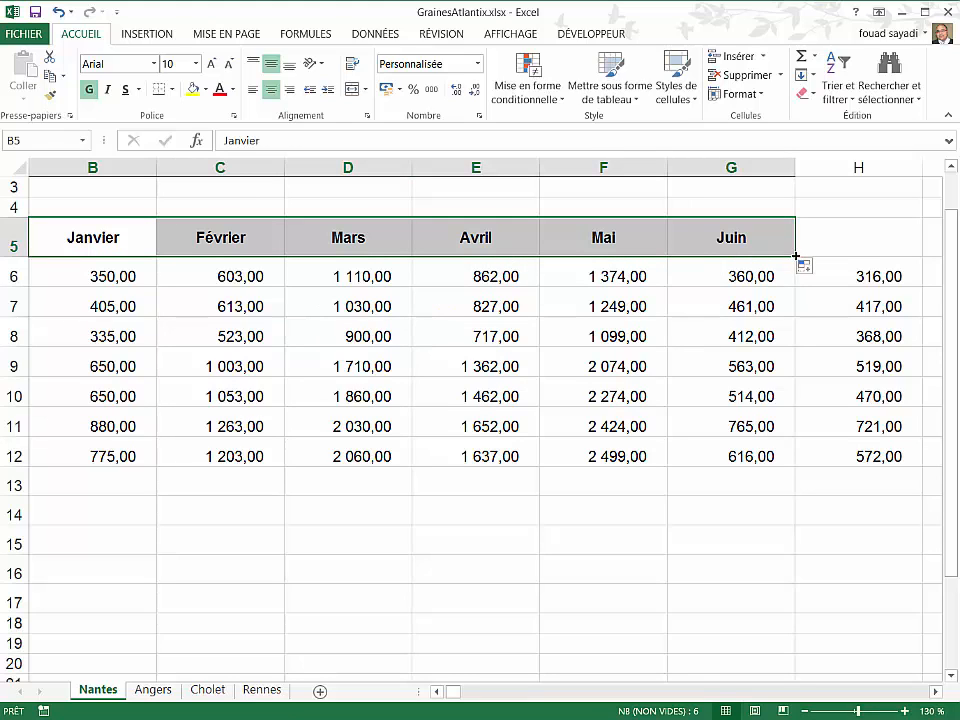
left_click_drag(796, 256, 819, 257)
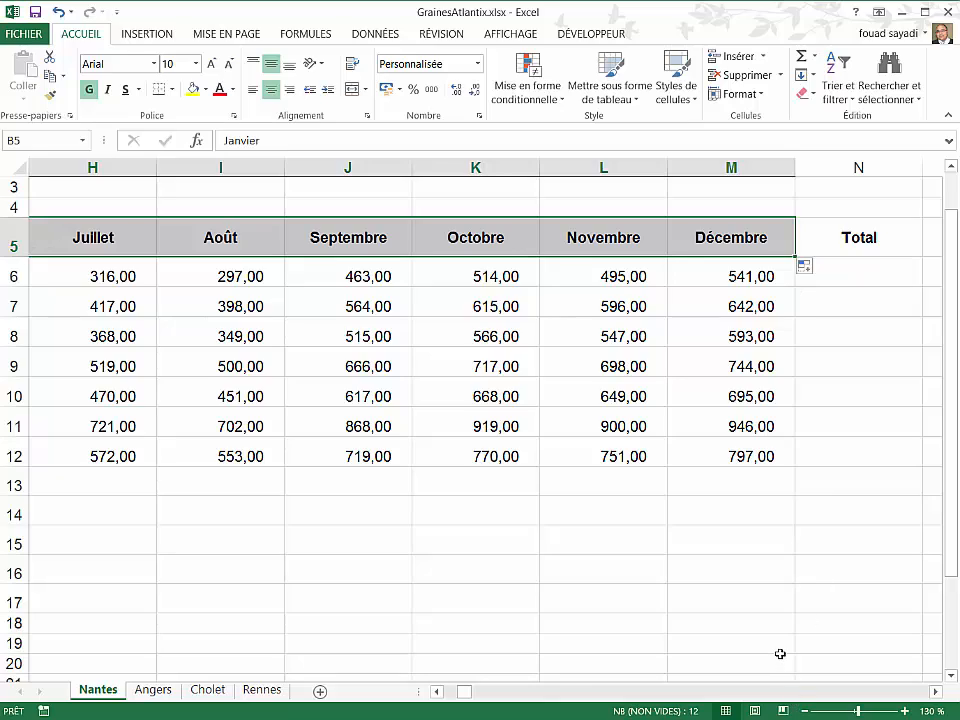
Clear the month headings from Janvier to Novembre in B5:L5 of the Nantes sheet
left_click(806, 711)
left_click(806, 711)
left_click(806, 711)
left_click(806, 711)
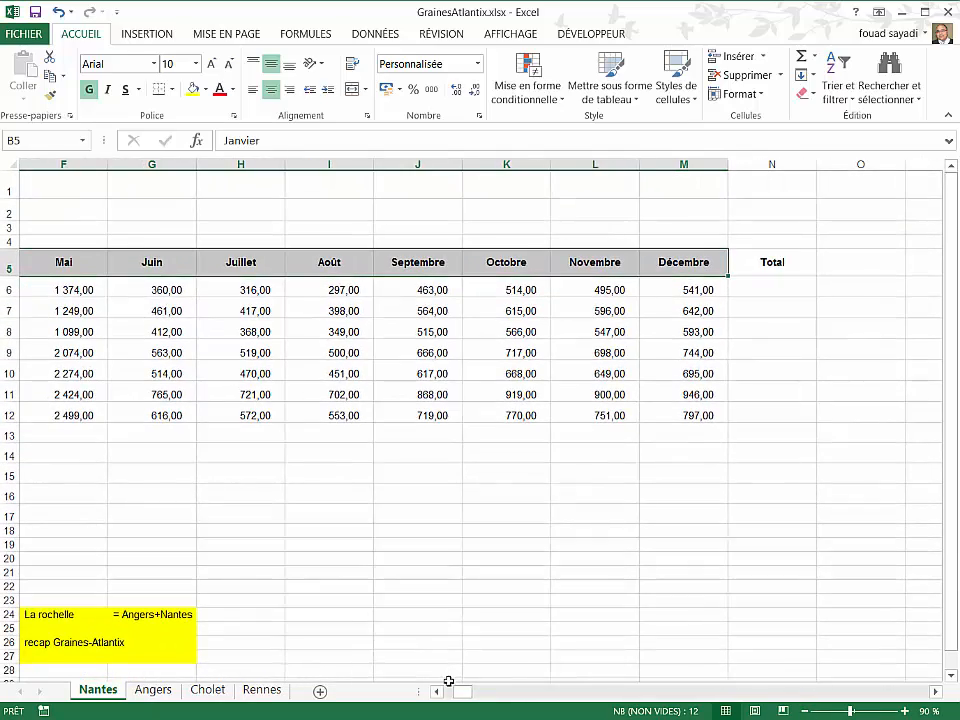
left_click(451, 691)
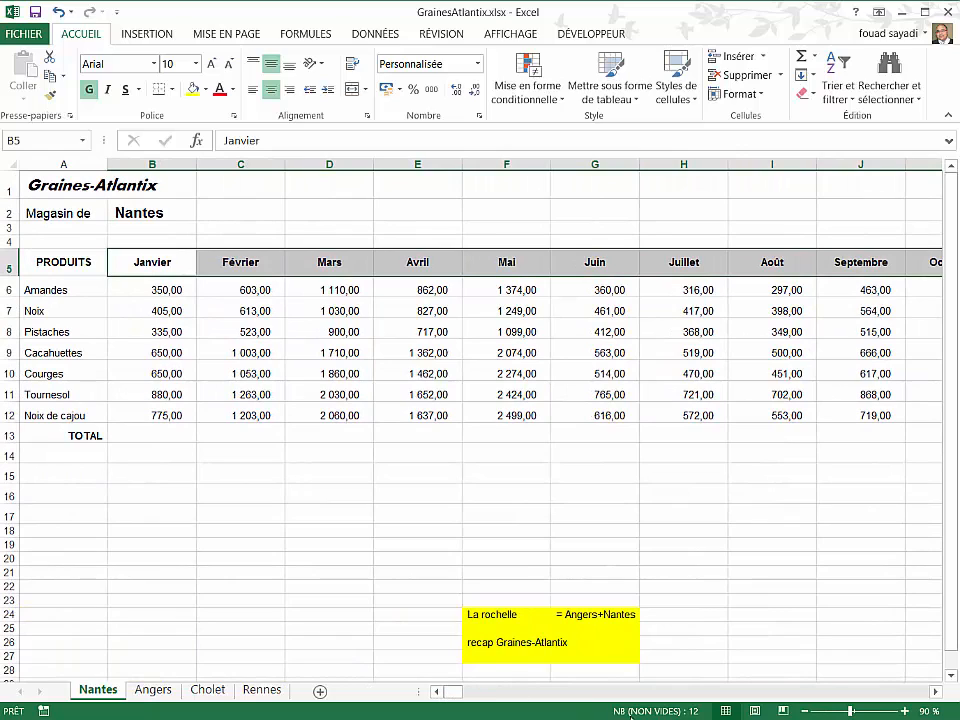
left_click(806, 711)
left_click(806, 711)
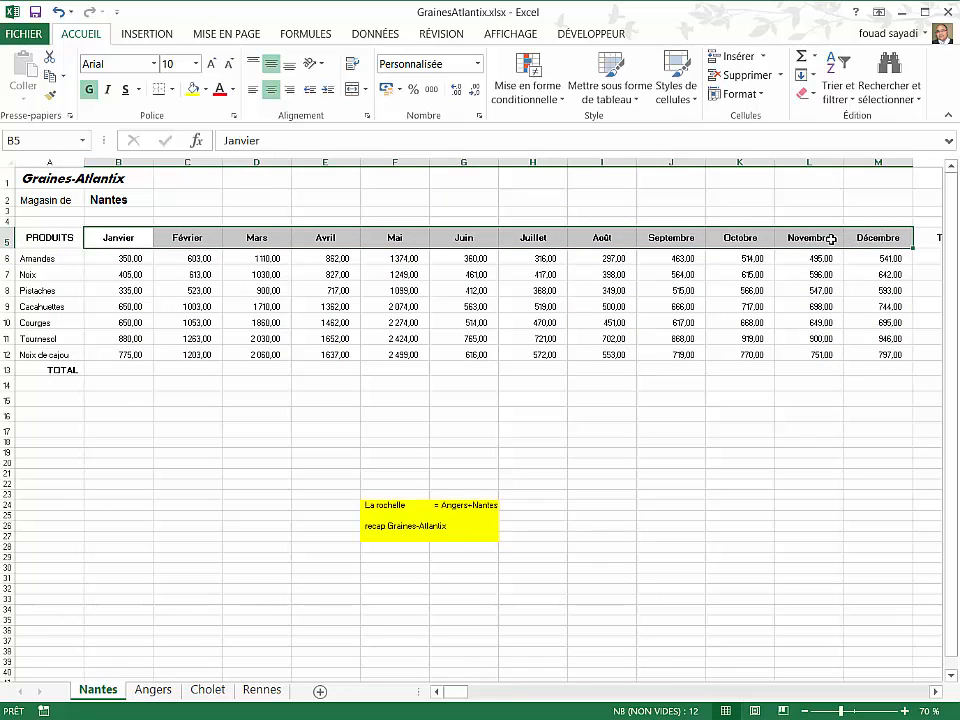
left_click_drag(820, 238, 137, 238)
key("Delete")
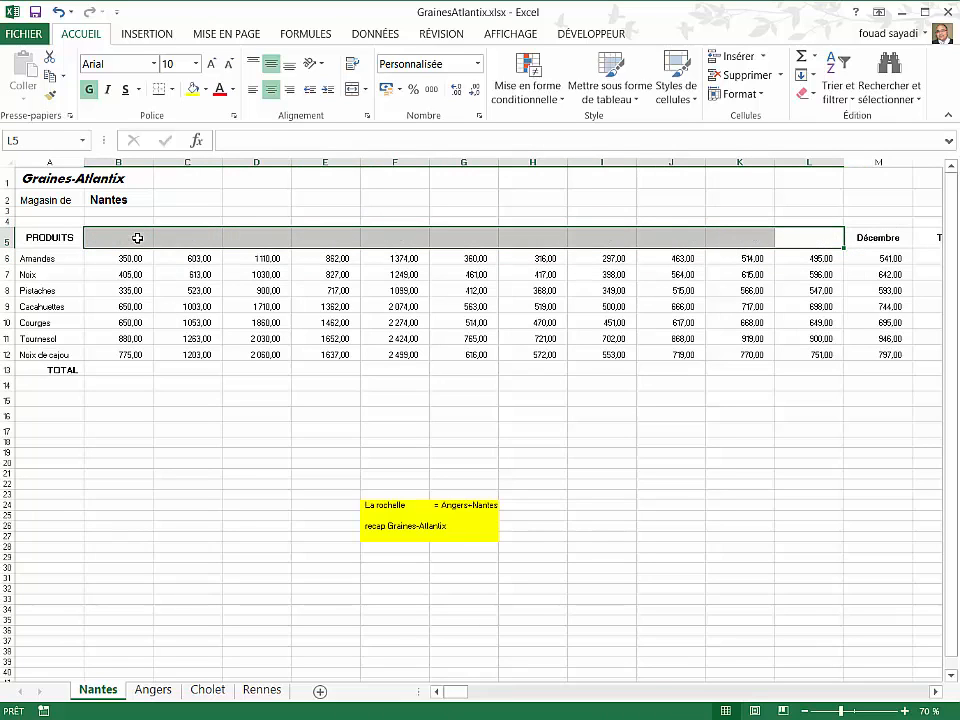
Fill the month headings backwards along row 5 from Décembre in M5 to Janvier in B5
left_click(878, 238)
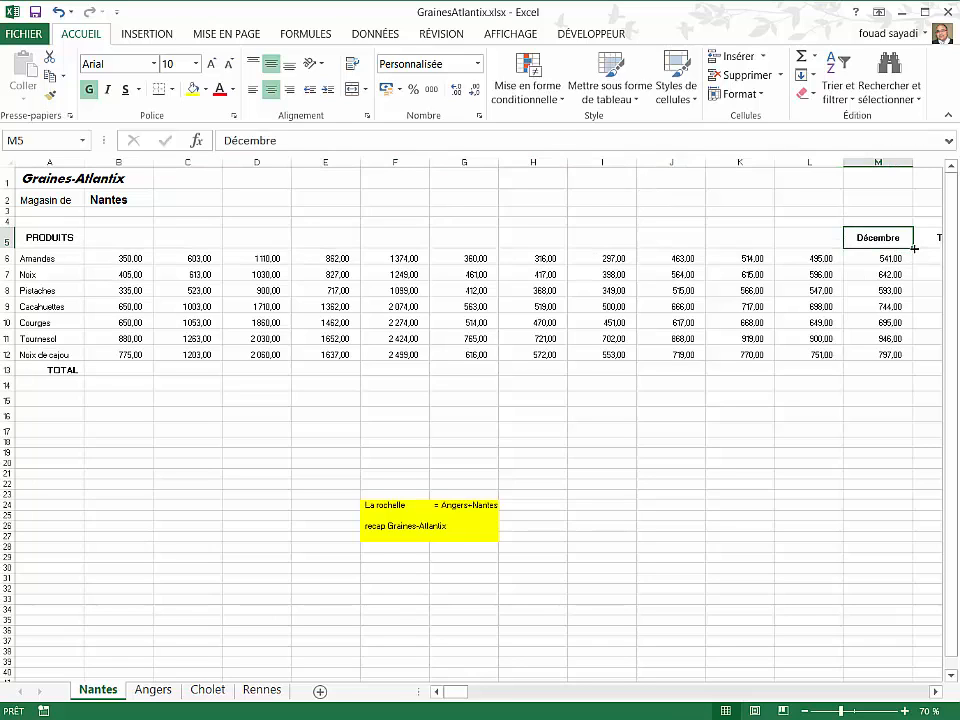
left_click_drag(914, 248, 92, 238)
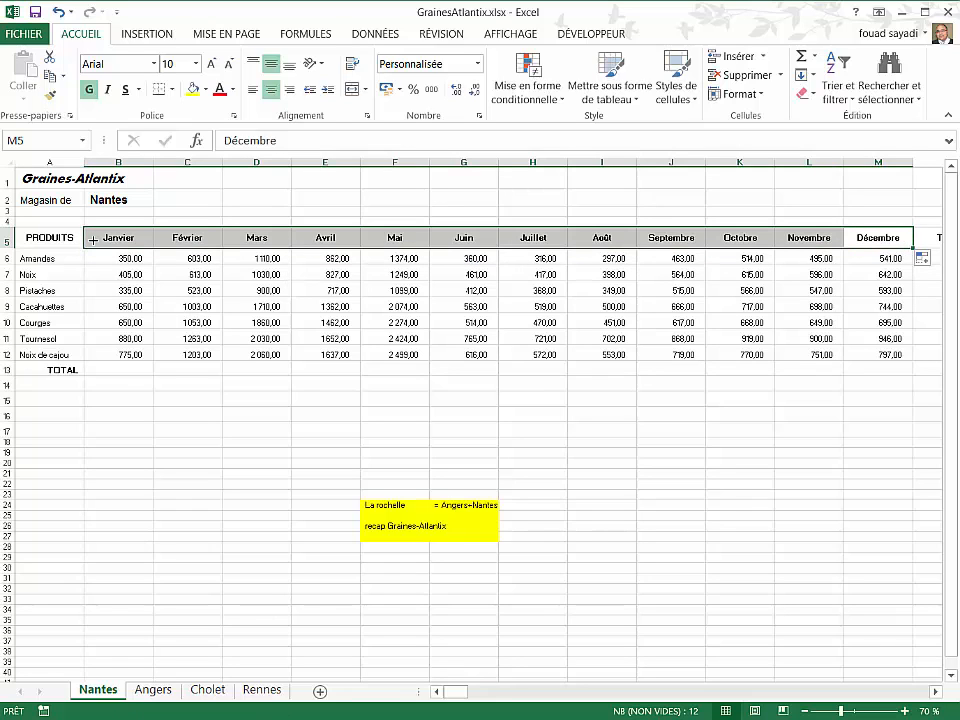
left_click(108, 238)
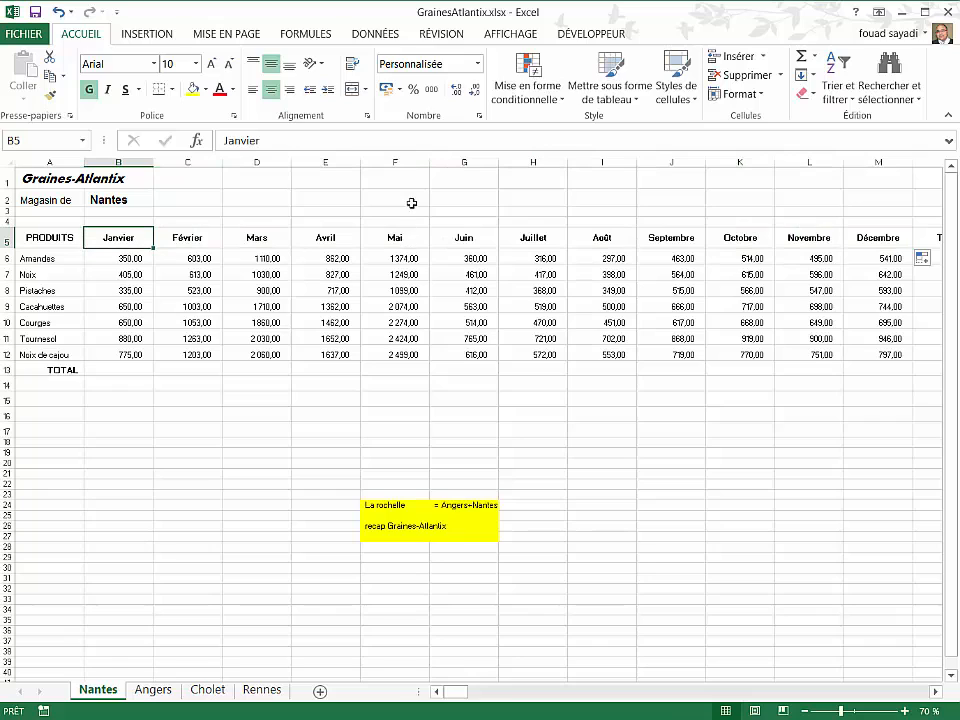
Try filling the month series upwards from Mai in F5 to F1, and undo that fill
left_click(405, 240)
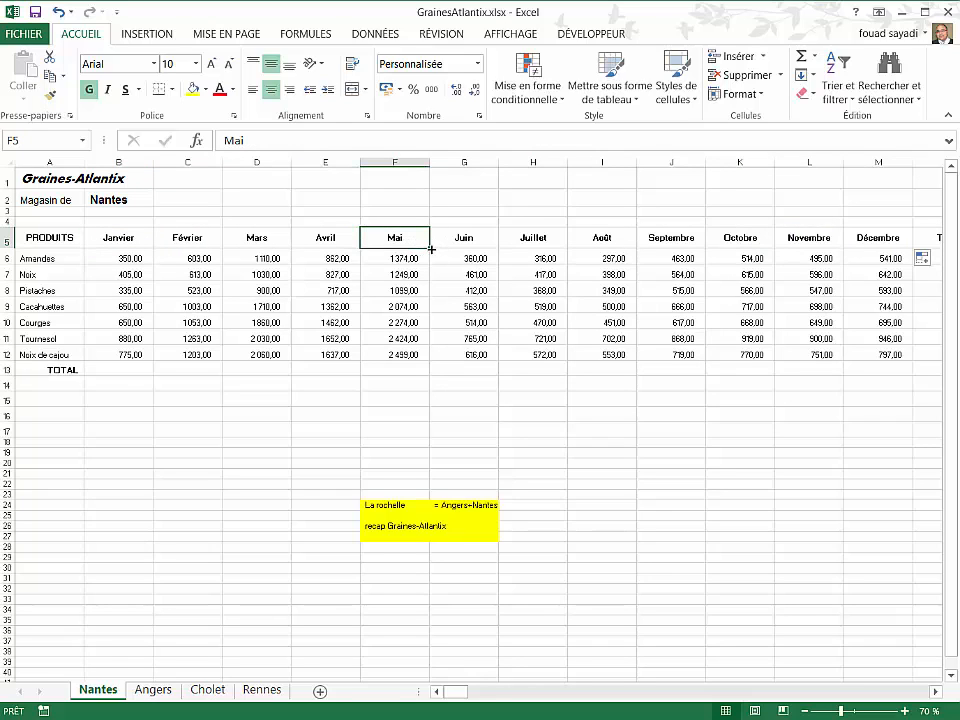
left_click_drag(431, 249, 405, 170)
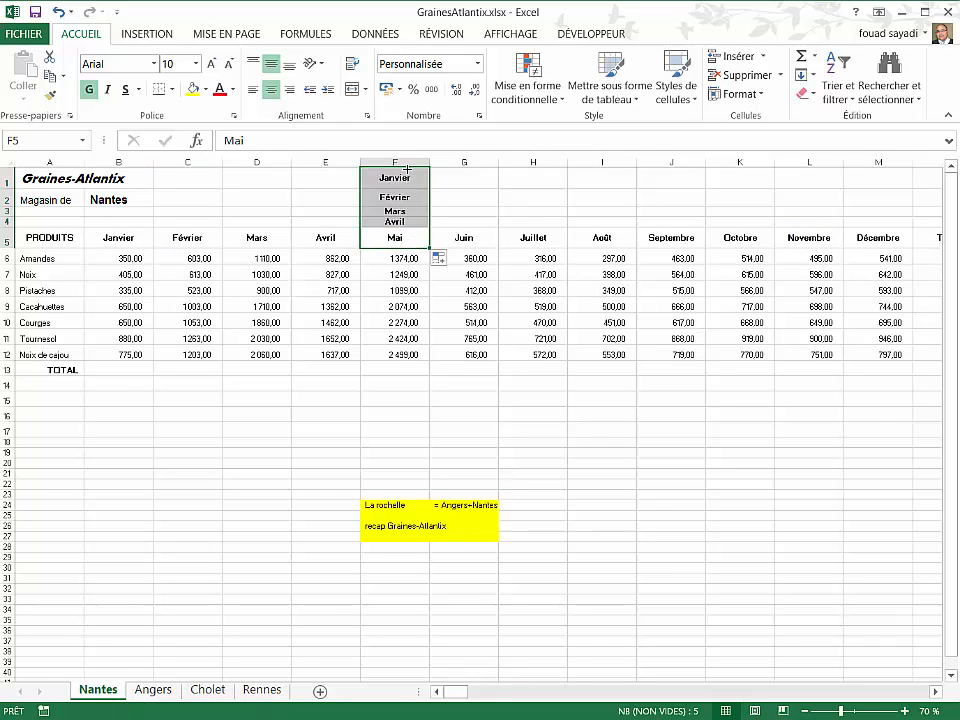
key("ctrl+z")
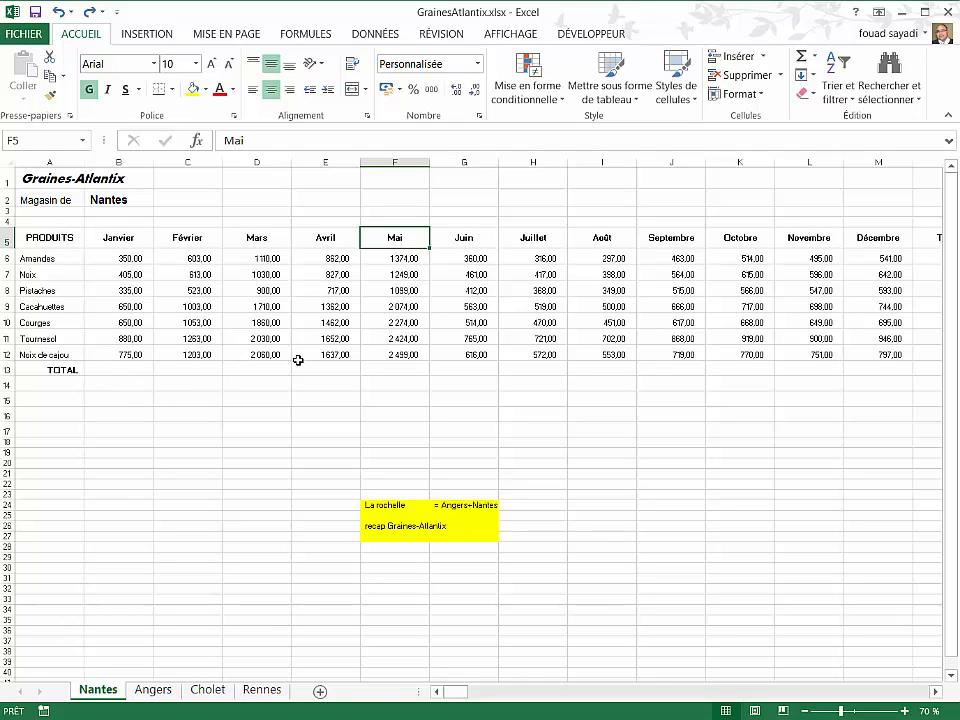
Examine the month heading rows on the Angers, Cholet and Rennes sheets at 60% zoom
left_click(150, 692)
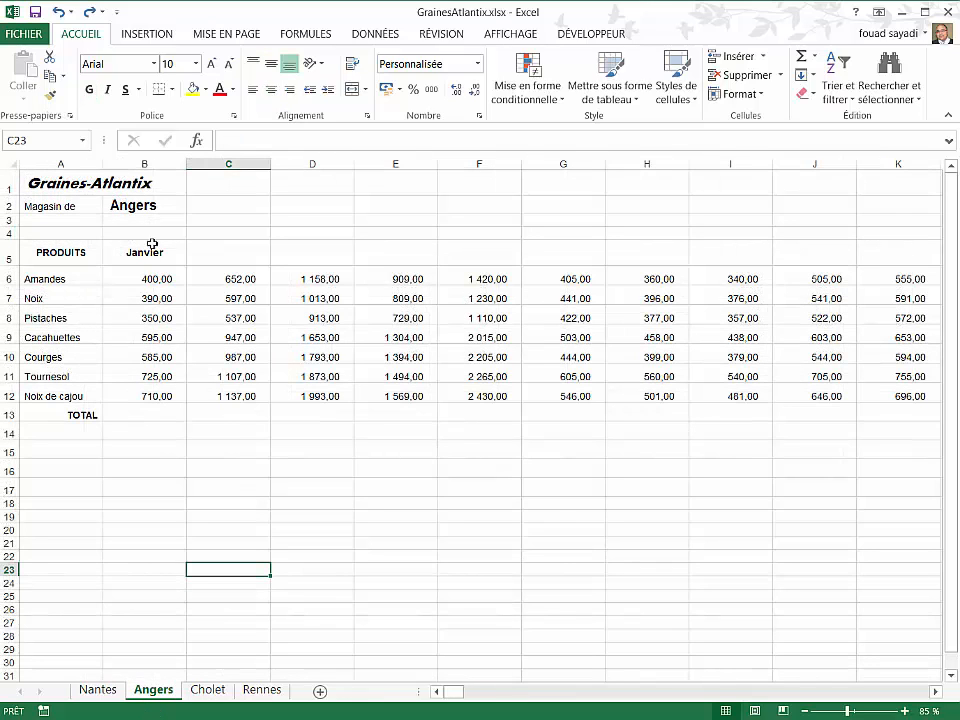
left_click(806, 711)
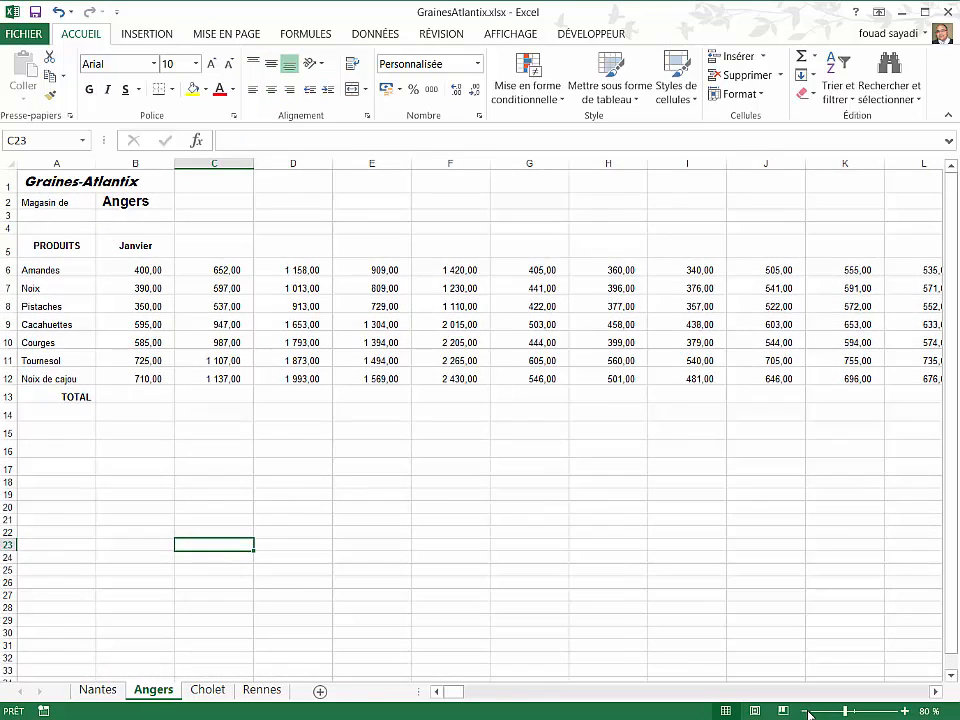
left_click(806, 711)
left_click(806, 711)
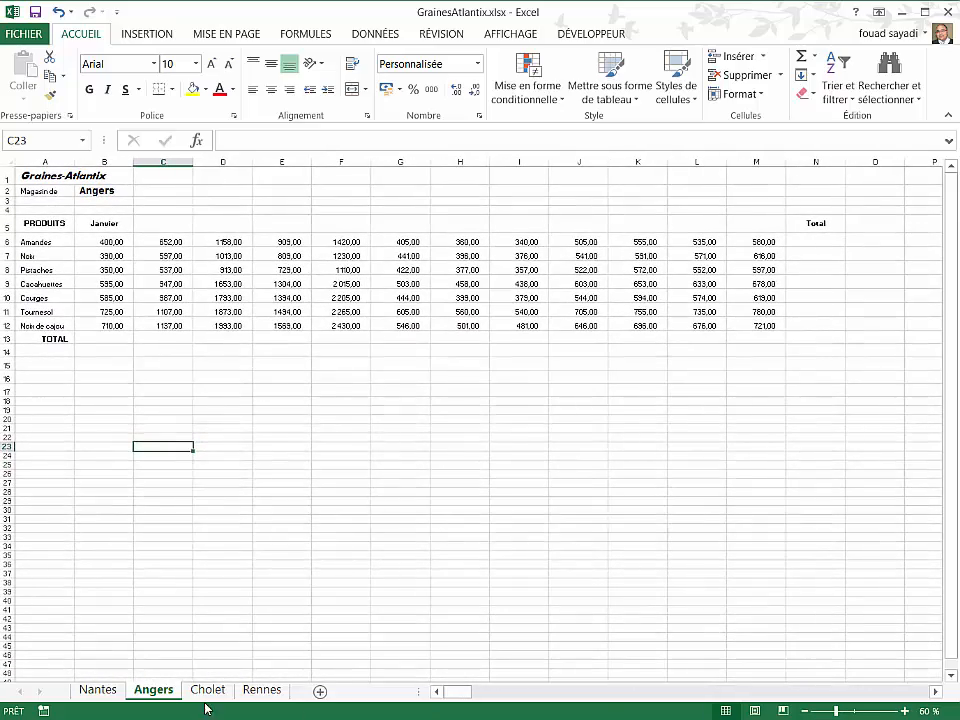
left_click(208, 690)
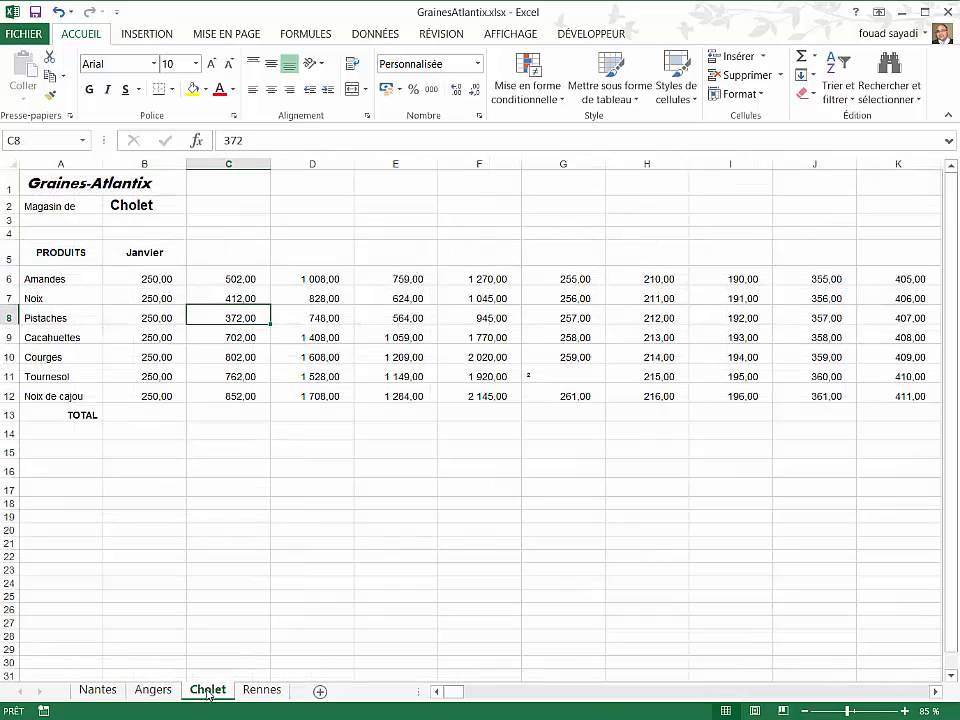
left_click(807, 711)
left_click(807, 711)
left_click(807, 711)
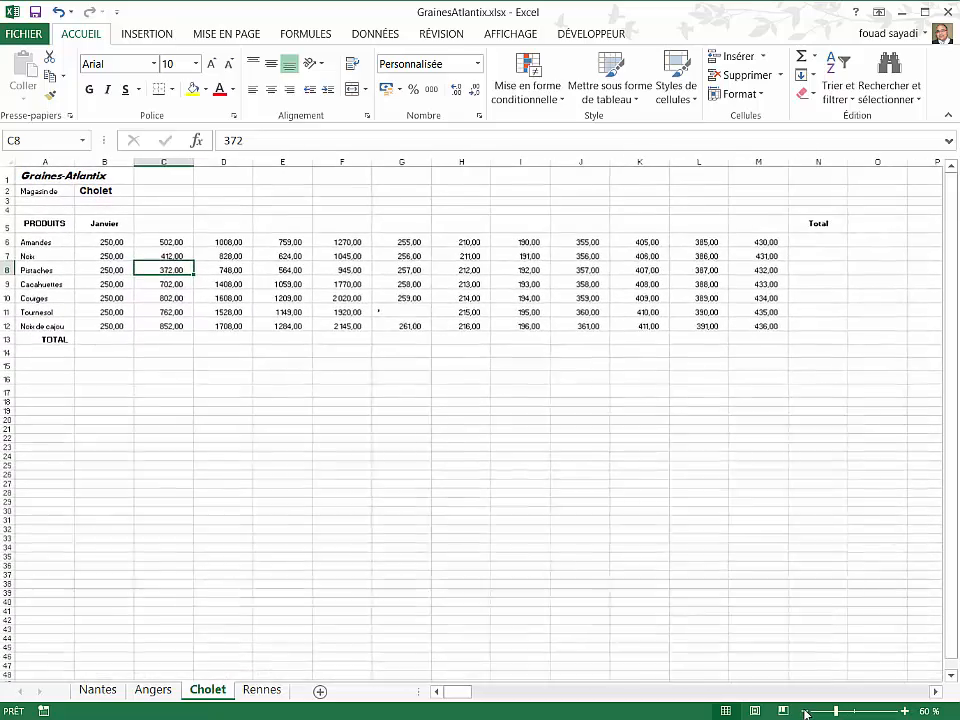
left_click(261, 690)
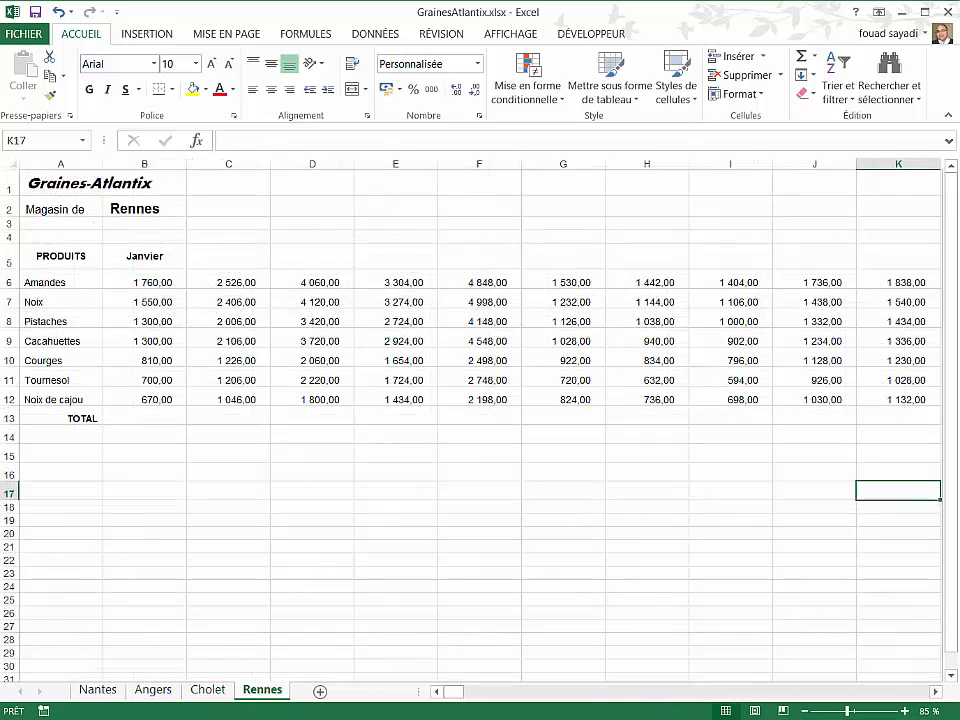
left_click(806, 711)
left_click(806, 711)
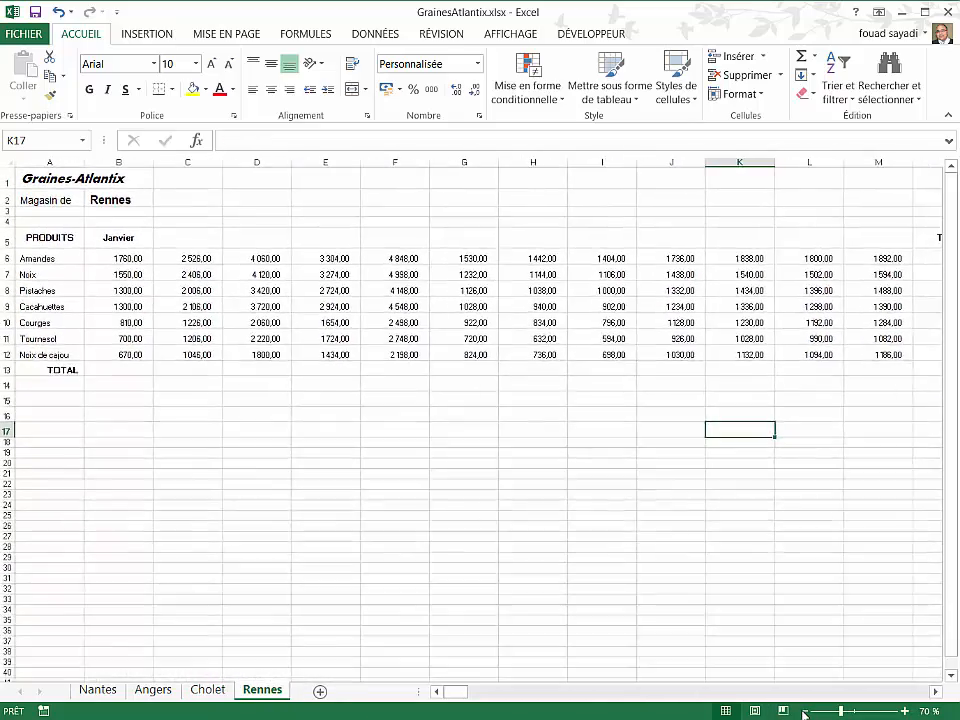
left_click(806, 711)
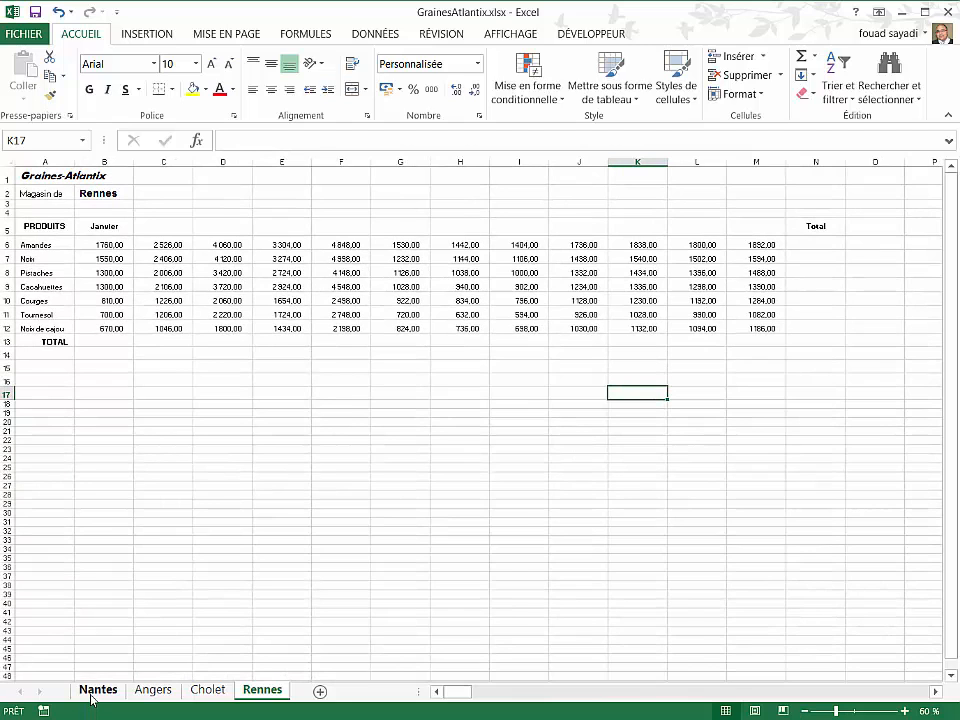
Group all four sheets from Nantes to Rennes for simultaneous editing
left_click(96, 690)
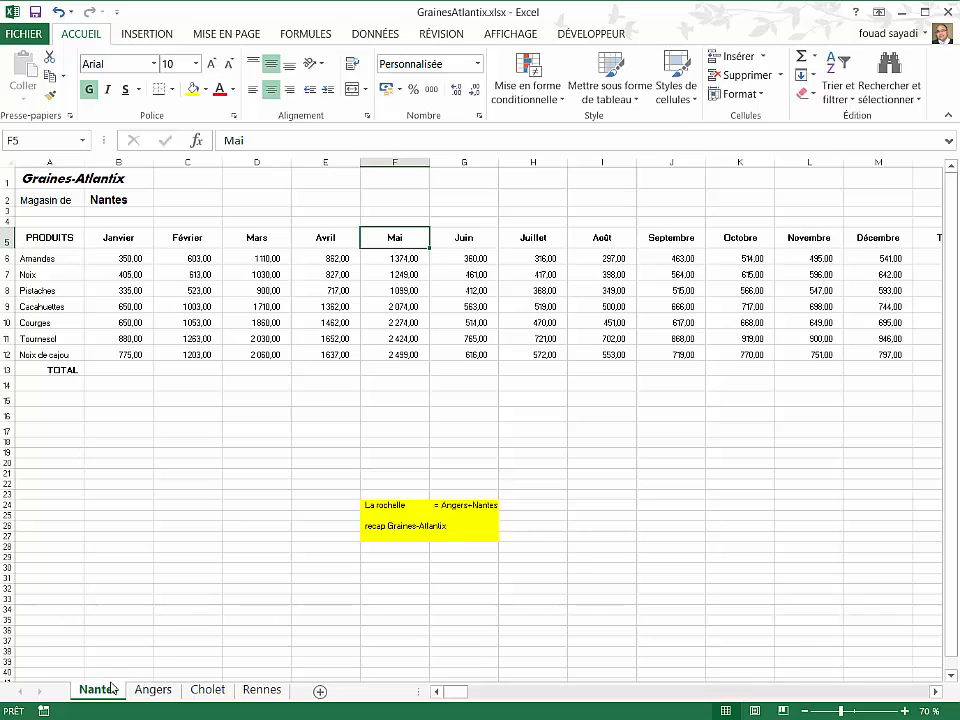
left_click(258, 690, "shift")
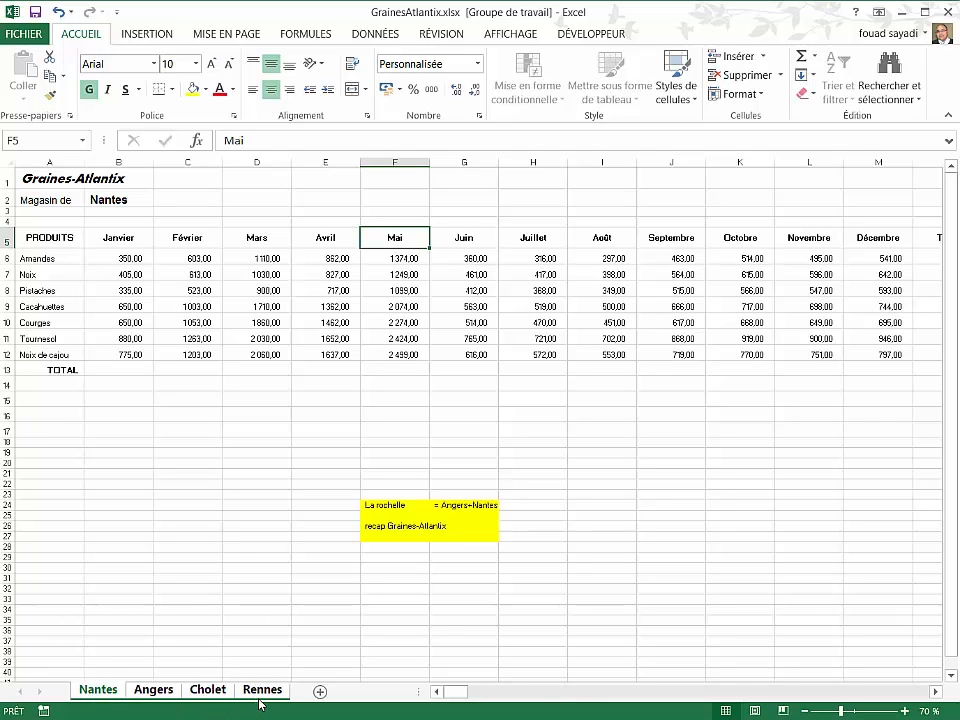
left_click(200, 456)
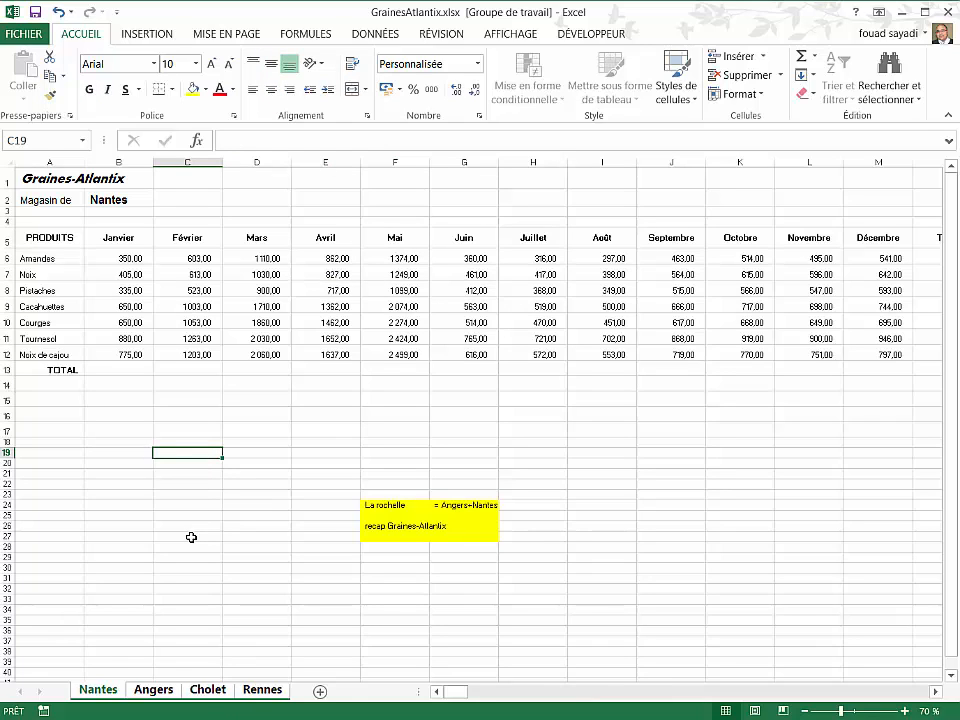
left_click(191, 537, "shift")
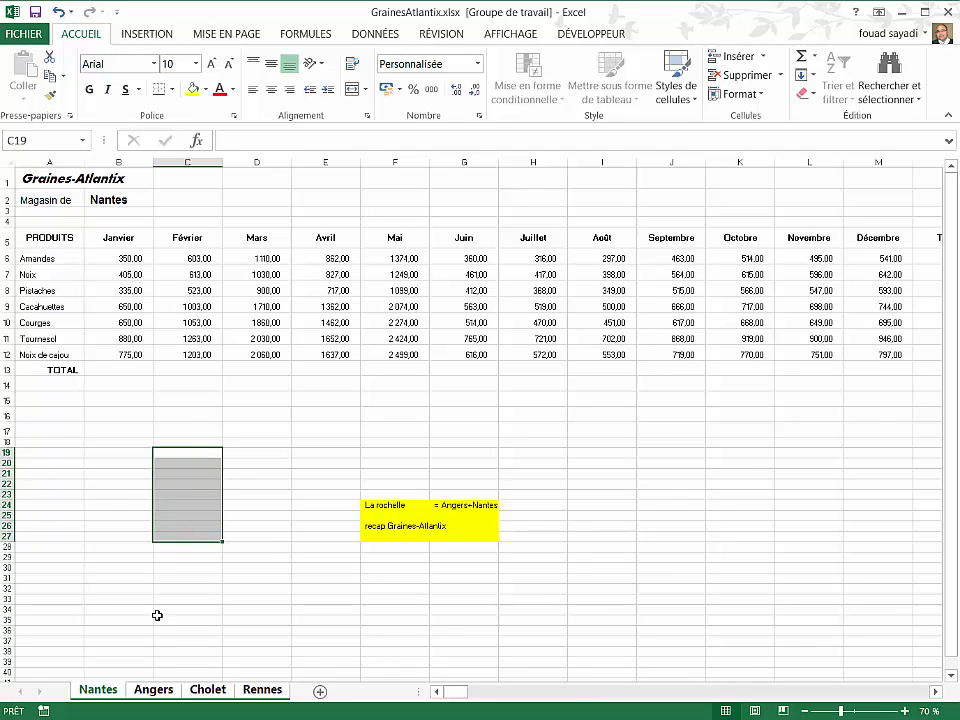
left_click(148, 650)
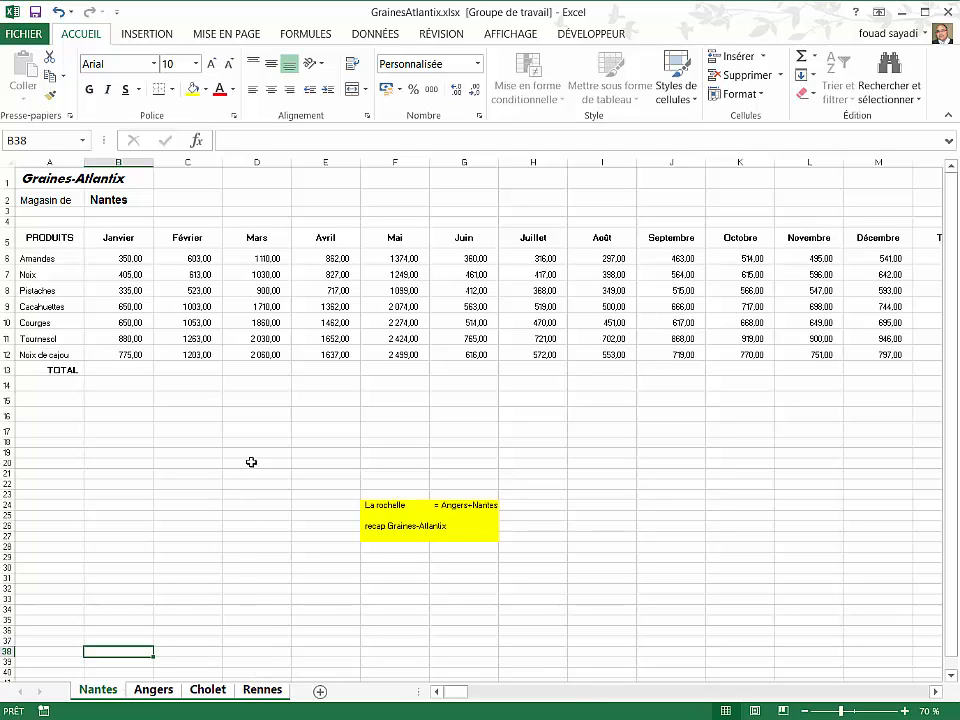
Fill the month series along row 5 from Janvier in B5 to Décembre in M5 on the grouped sheets
left_click(118, 237)
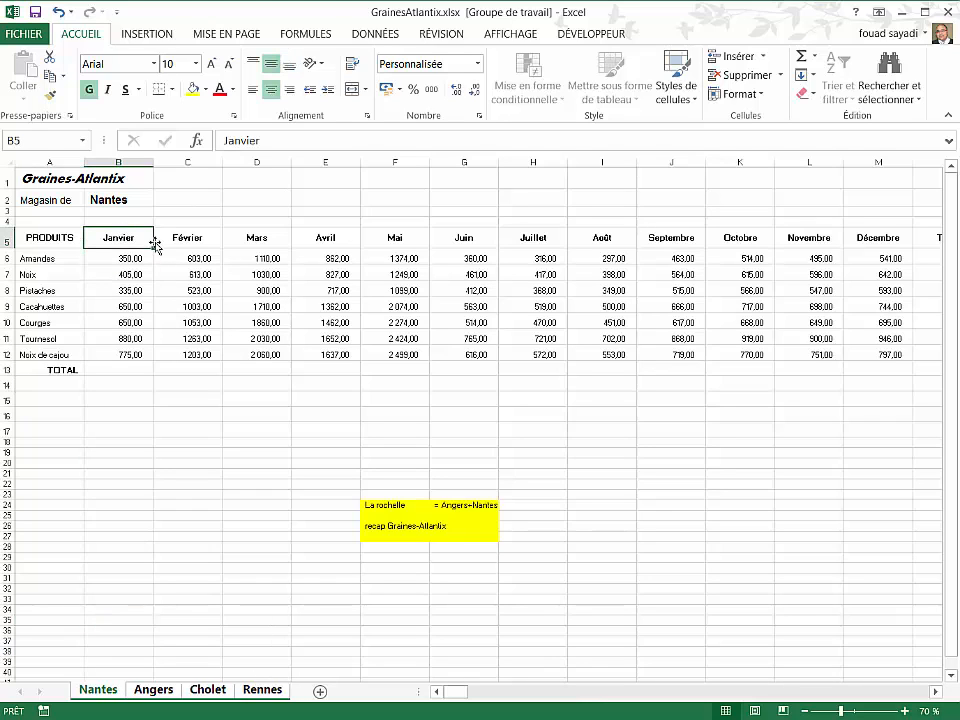
left_click_drag(153, 249, 930, 258)
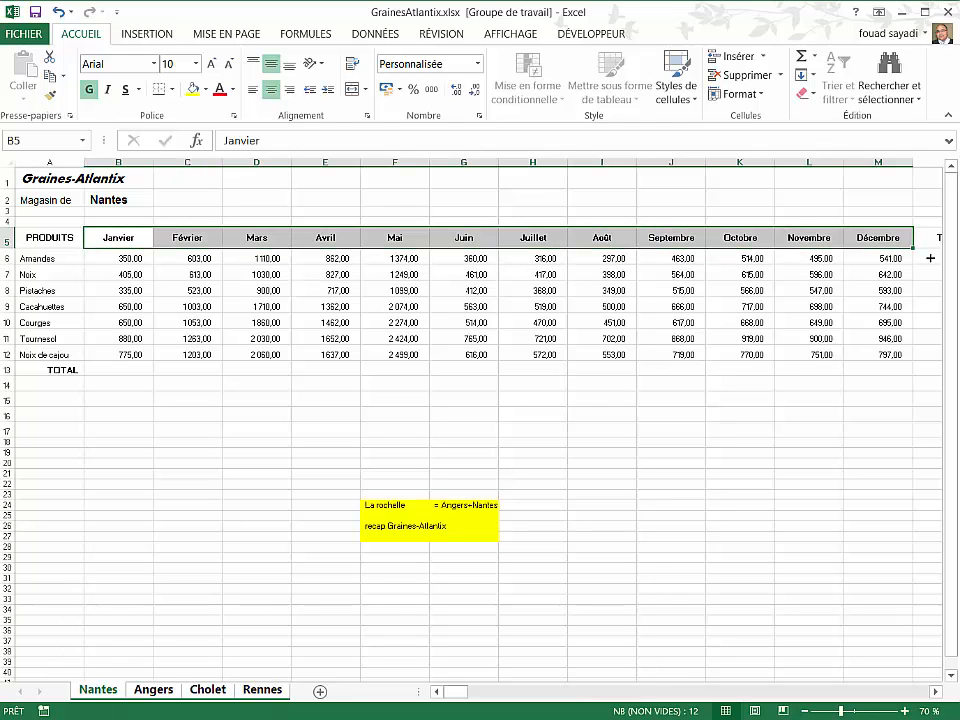
Check the month headings on the Angers, Cholet and Rennes sheets and regroup all four sheets from Nantes to Rennes
left_click(164, 695)
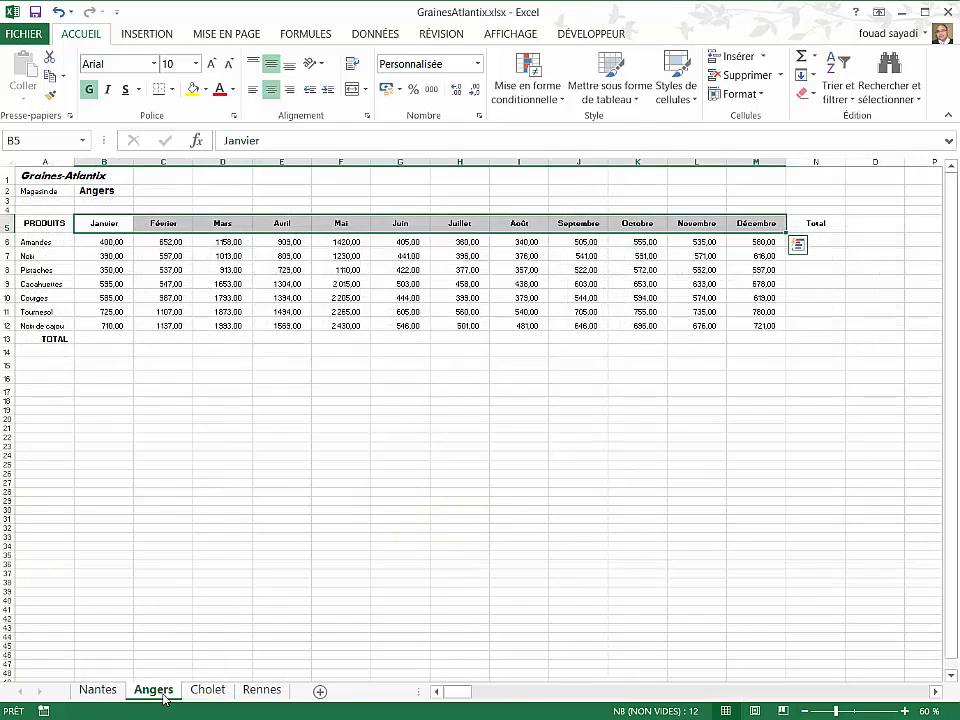
left_click(205, 691)
left_click(273, 694)
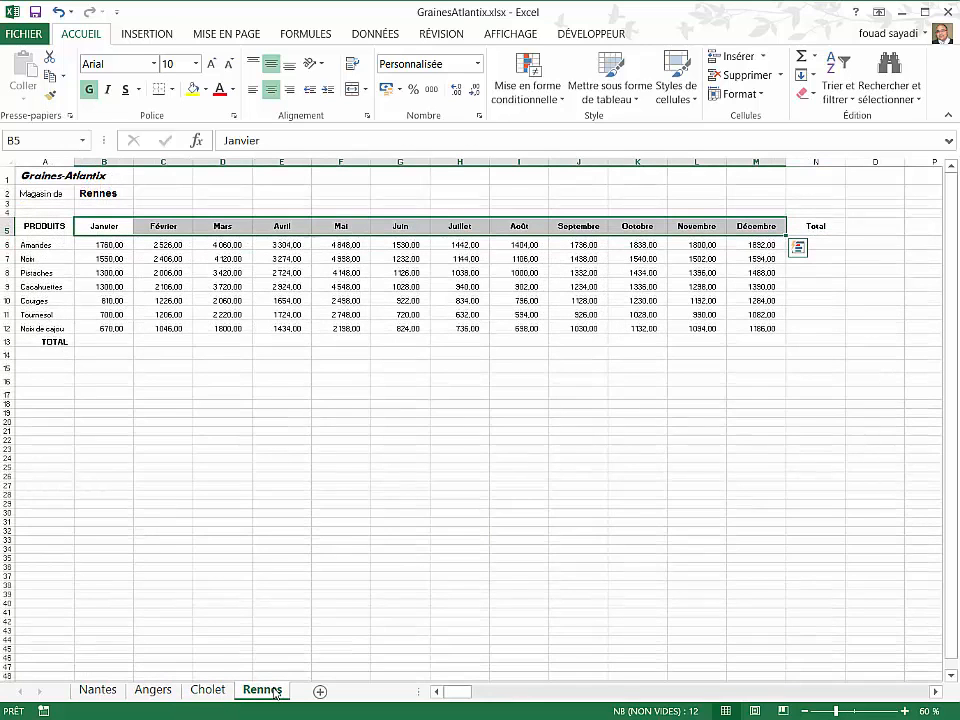
left_click(91, 695)
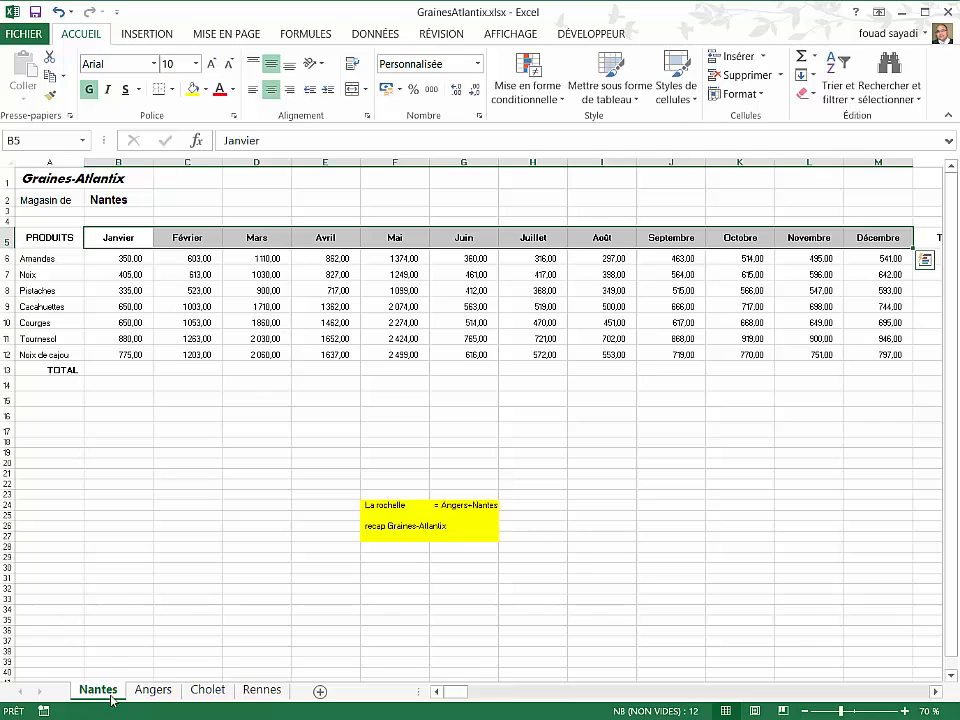
left_click(263, 690, "shift")
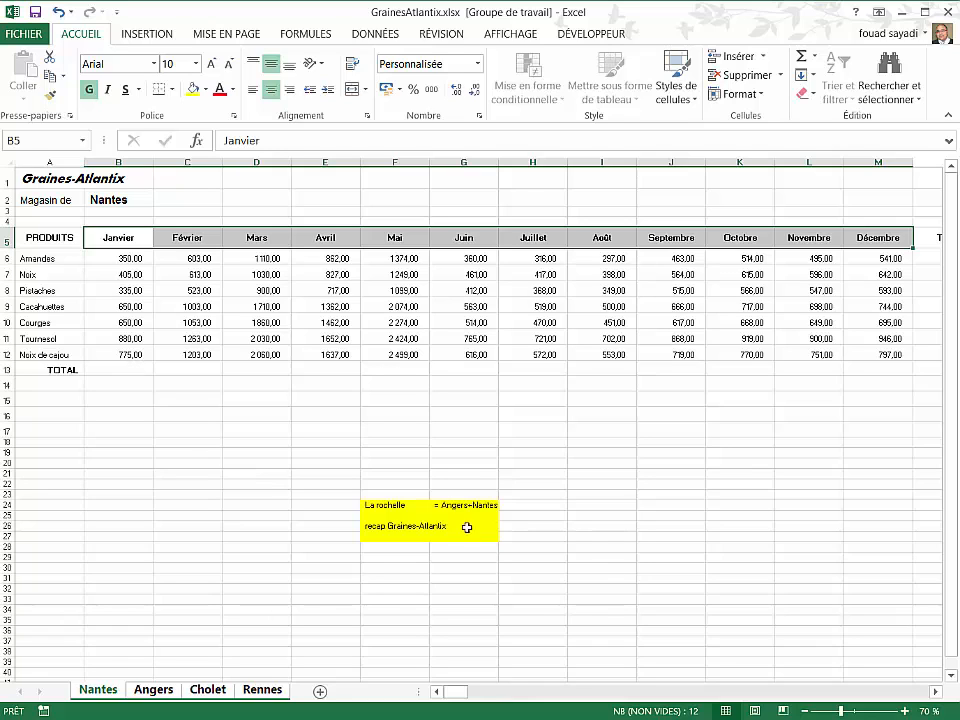
Total the Janvier and Février sales in B13 and C13 with AutoSum
left_click(114, 370)
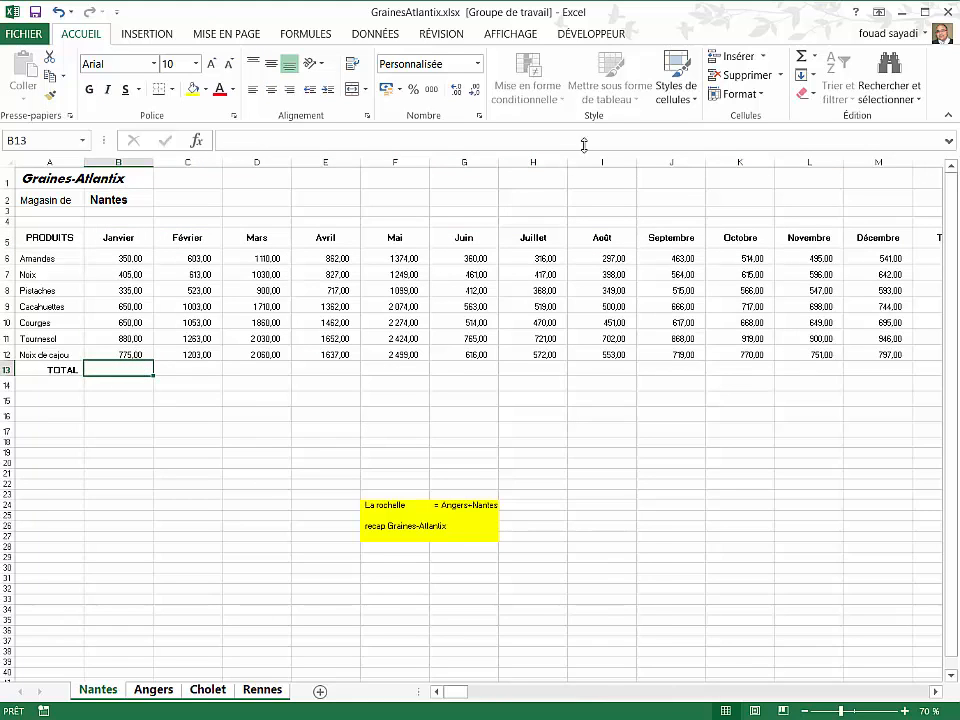
left_click(803, 63)
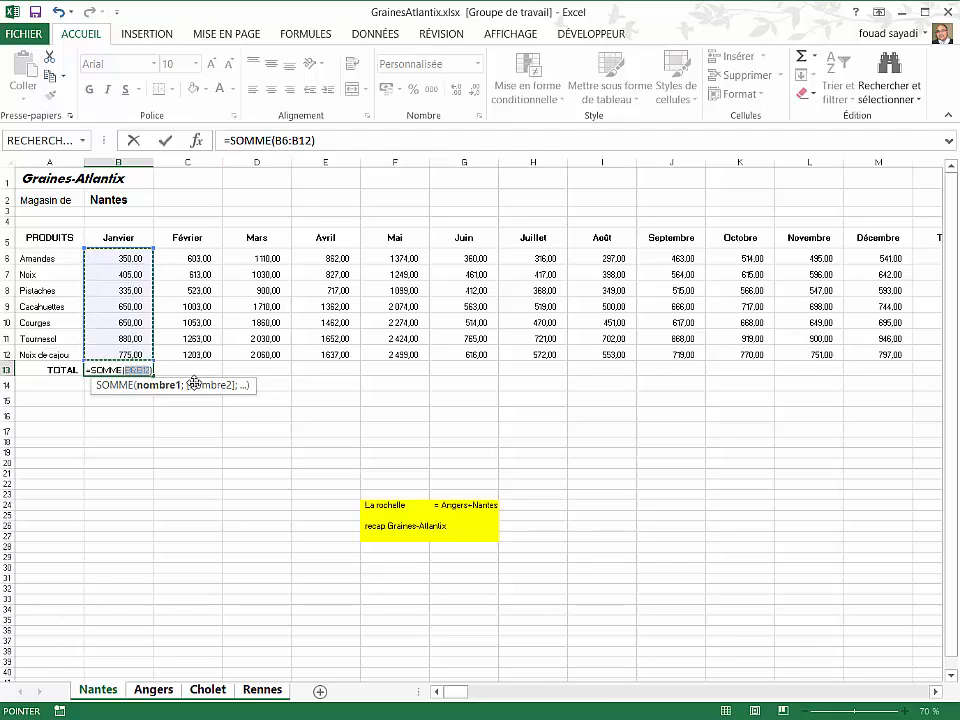
key("Return")
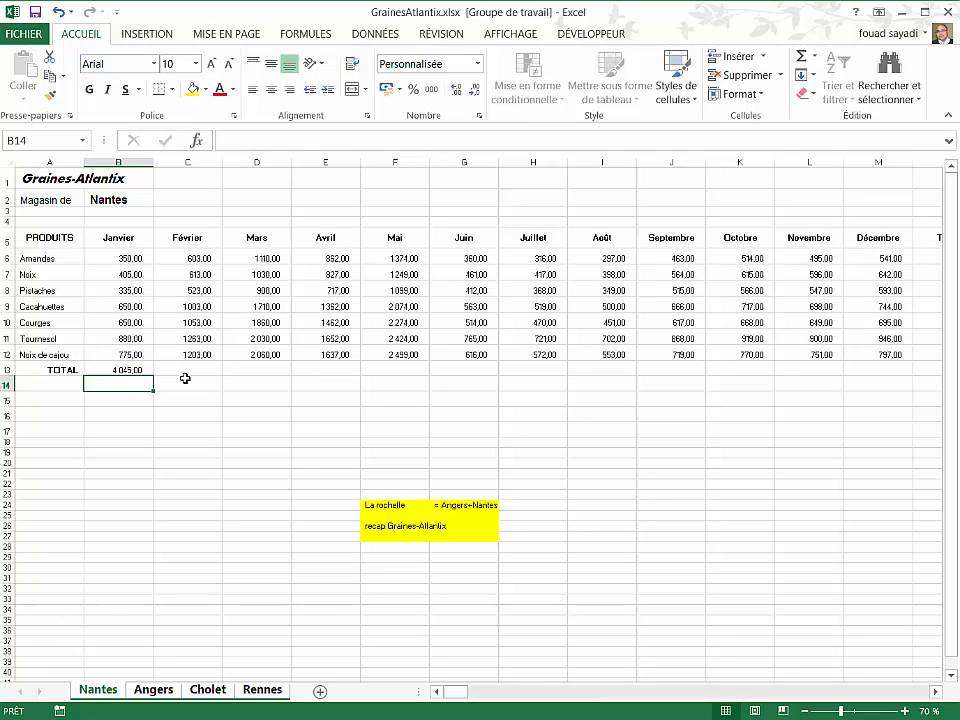
left_click(136, 367)
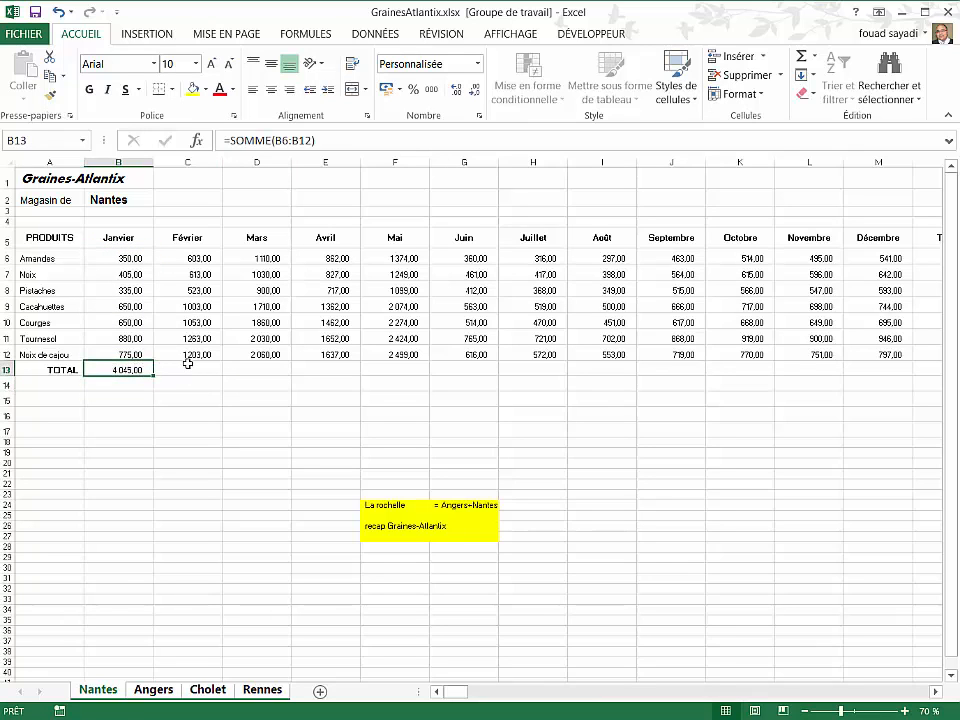
left_click(188, 367)
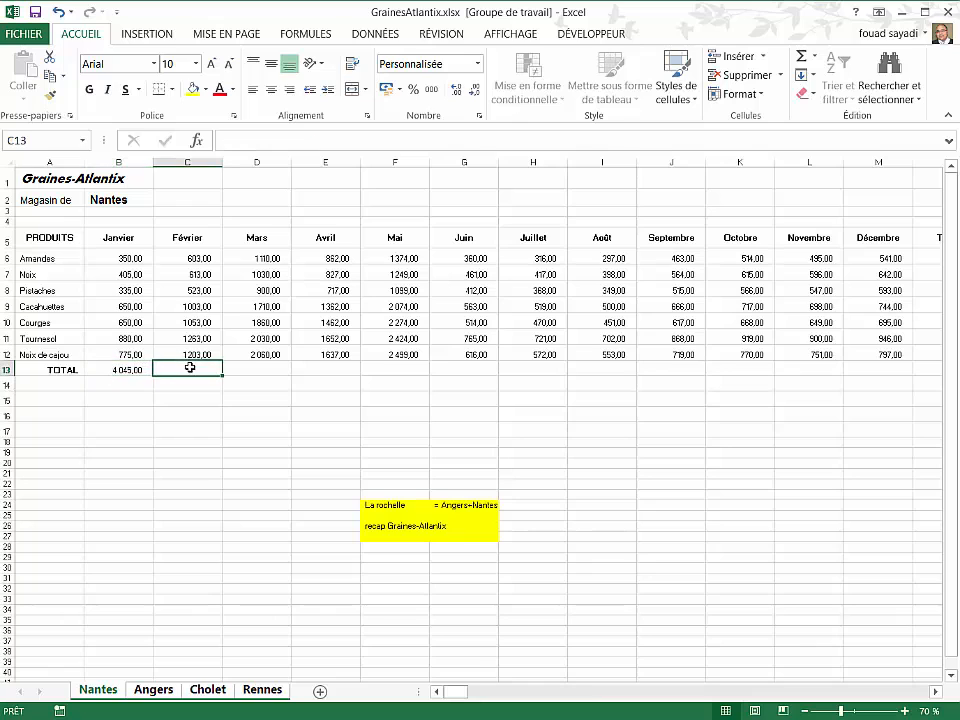
left_click(800, 58)
key("Return")
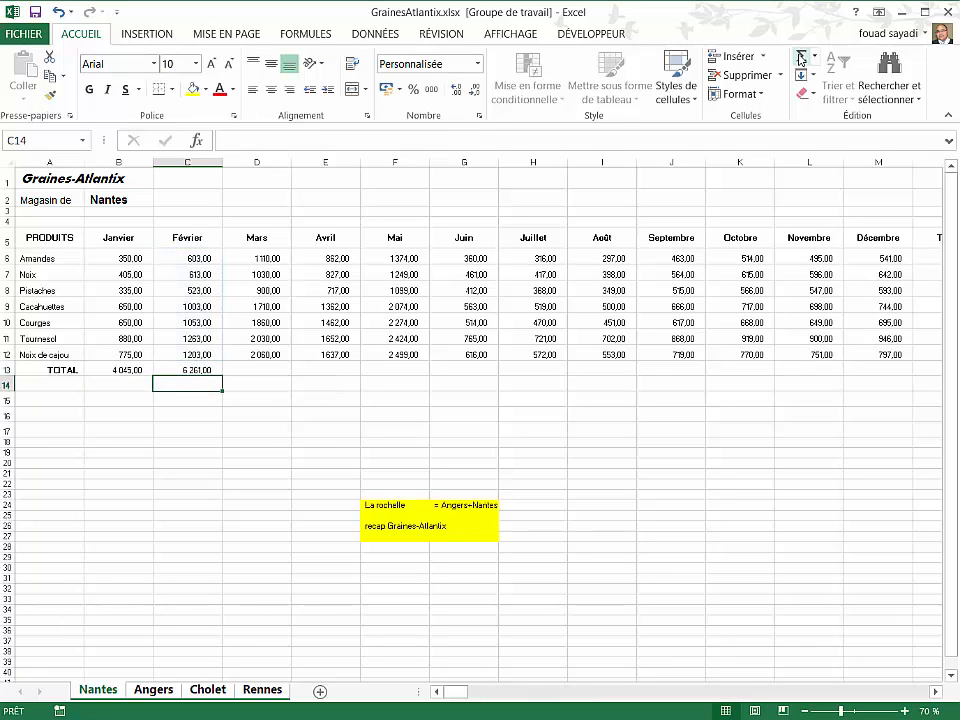
left_click_drag(116, 240, 834, 240)
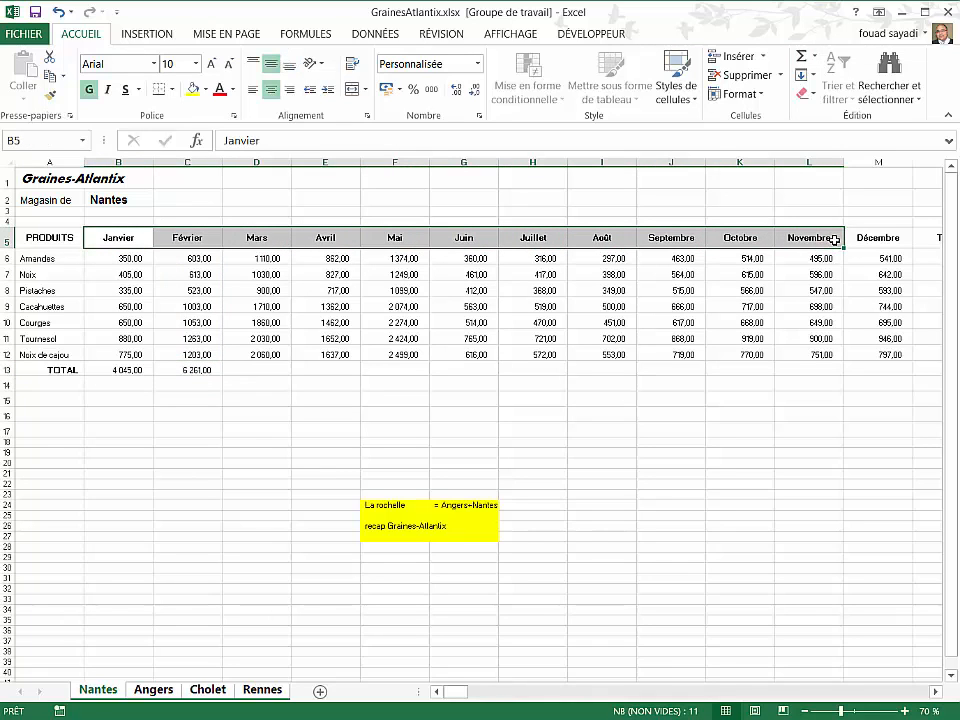
left_click(178, 238)
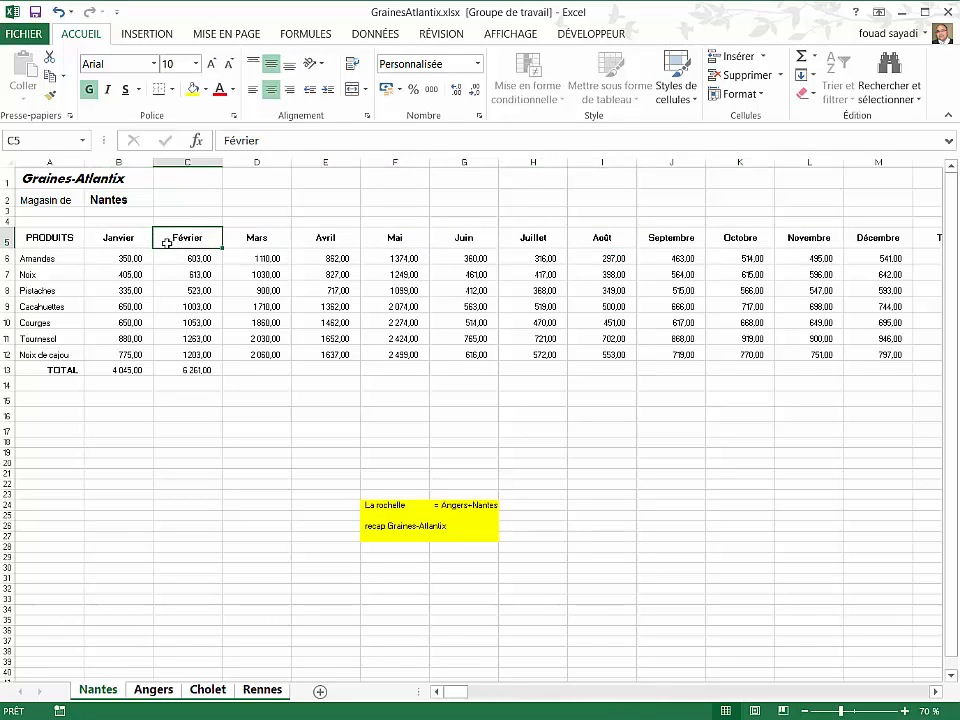
left_click(114, 237)
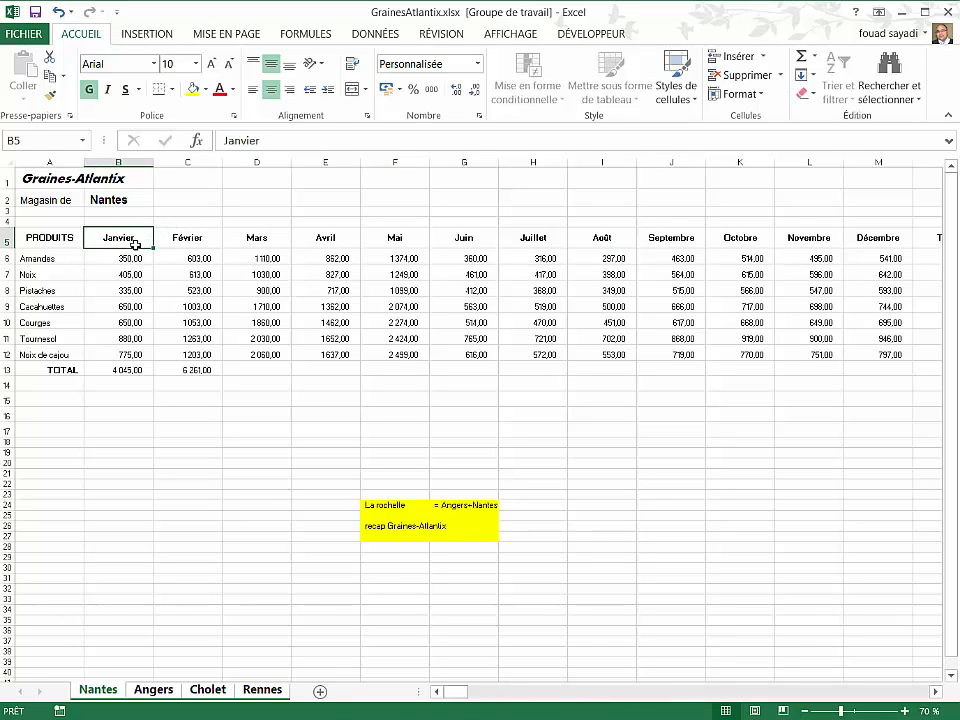
left_click_drag(135, 244, 139, 357)
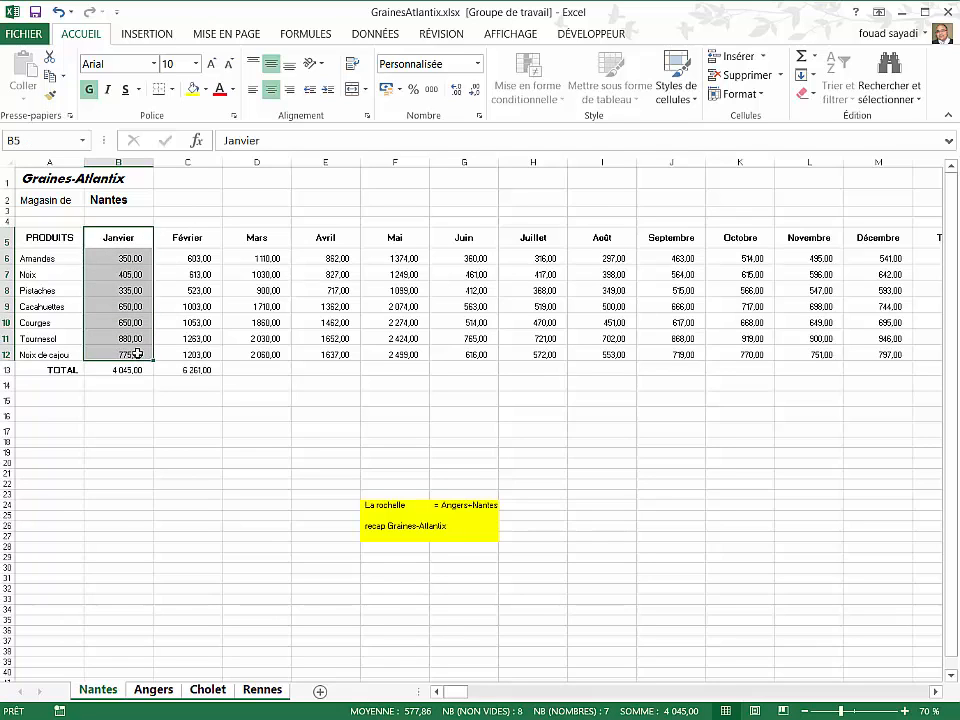
Enter an AutoSum for Mars in D13 with the summed range narrowed to D9:D12
left_click(250, 371)
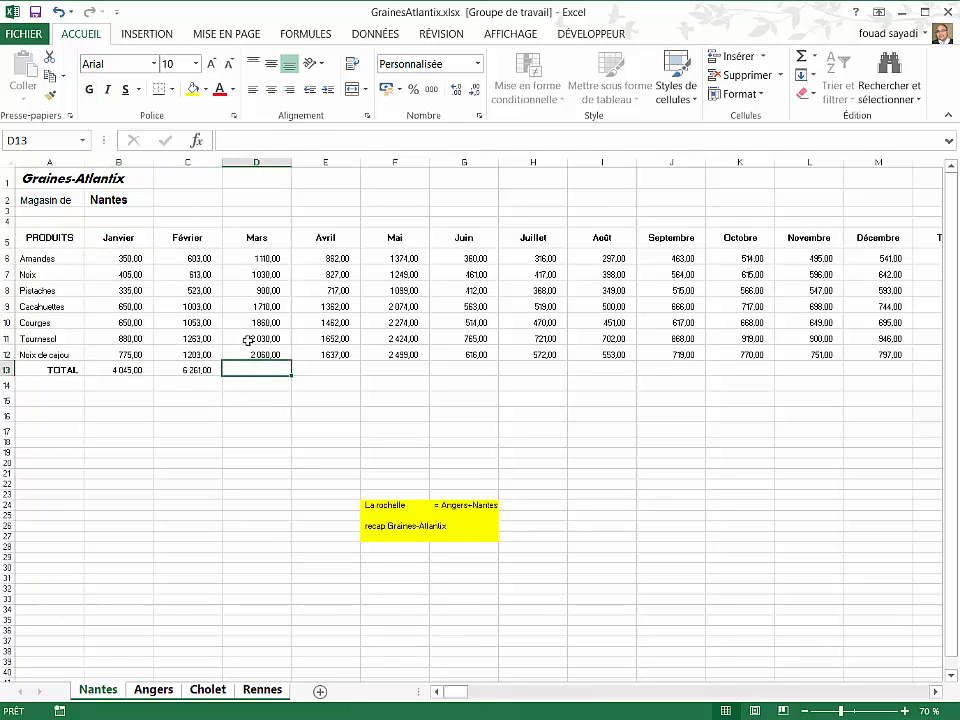
left_click(803, 63)
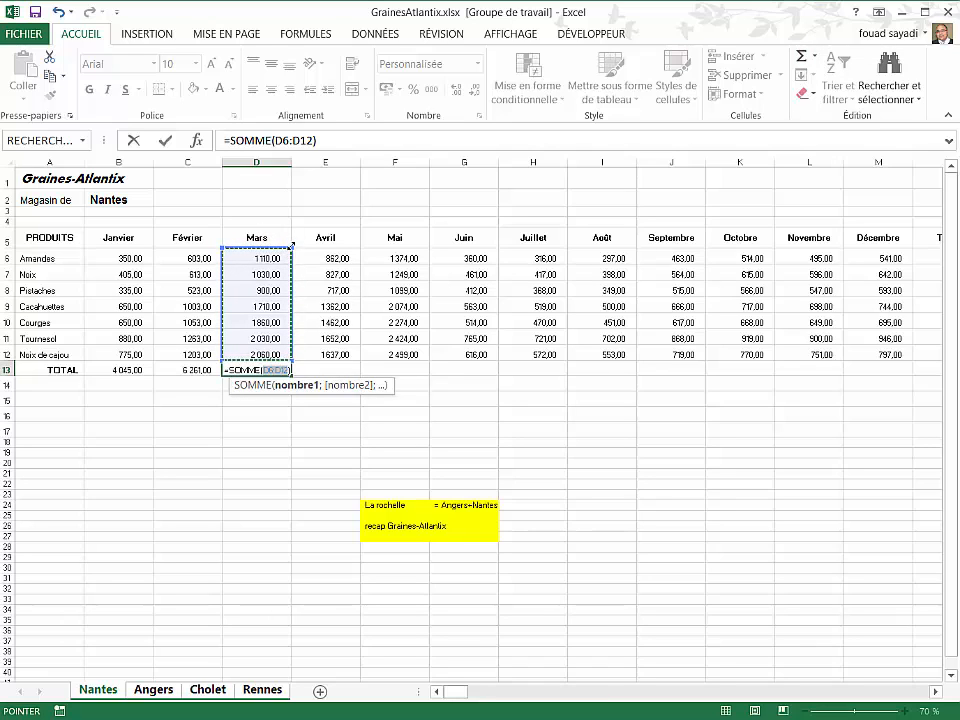
left_click_drag(288, 258, 288, 305)
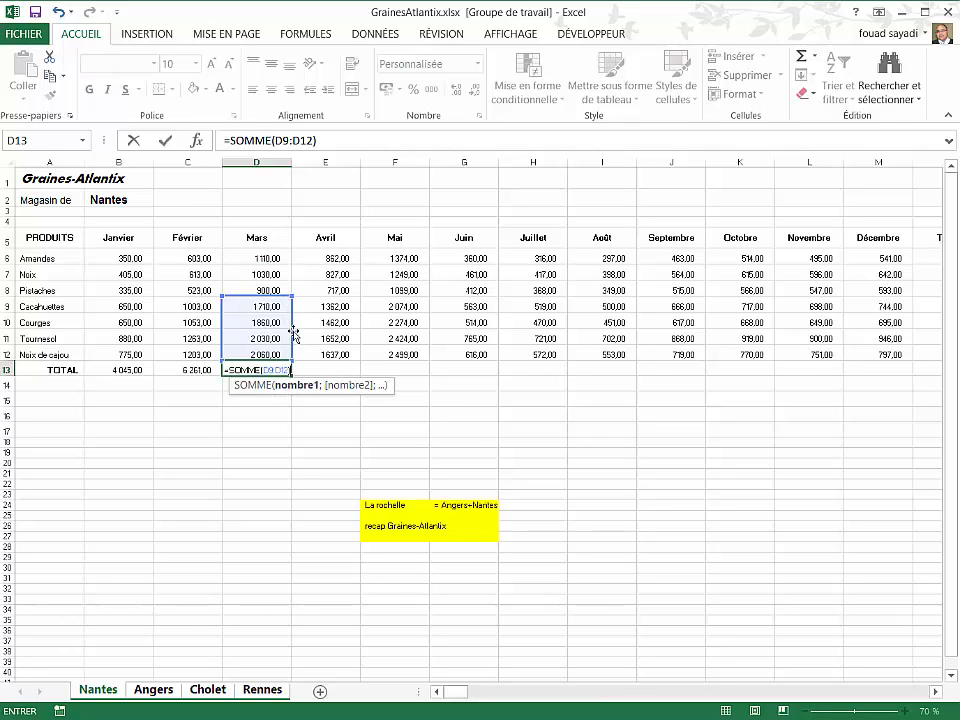
left_click_drag(292, 366, 288, 341)
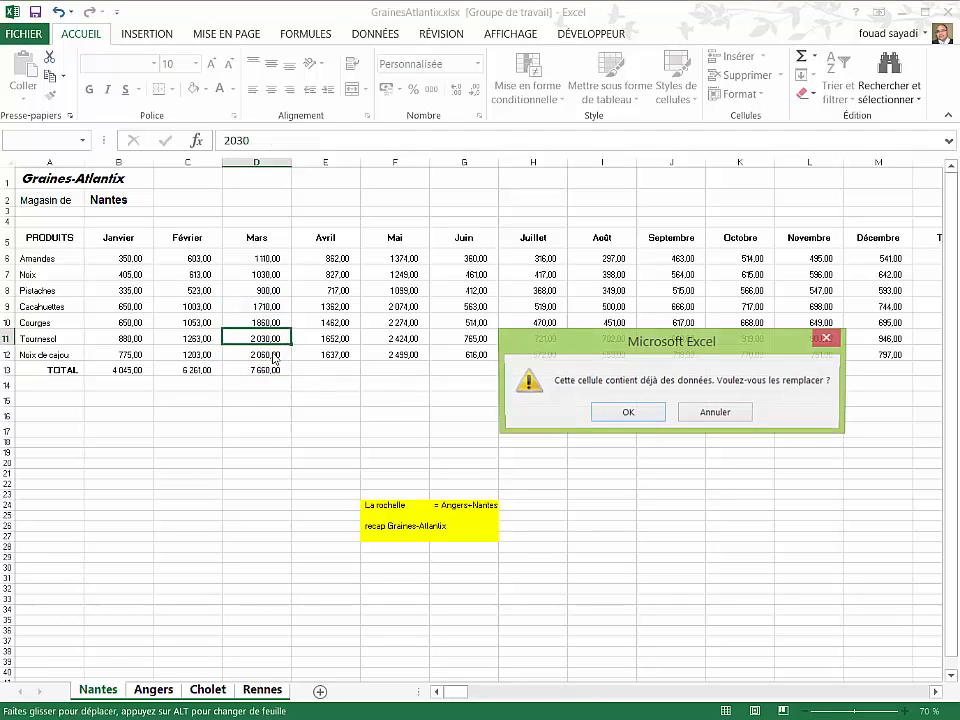
left_click(739, 411)
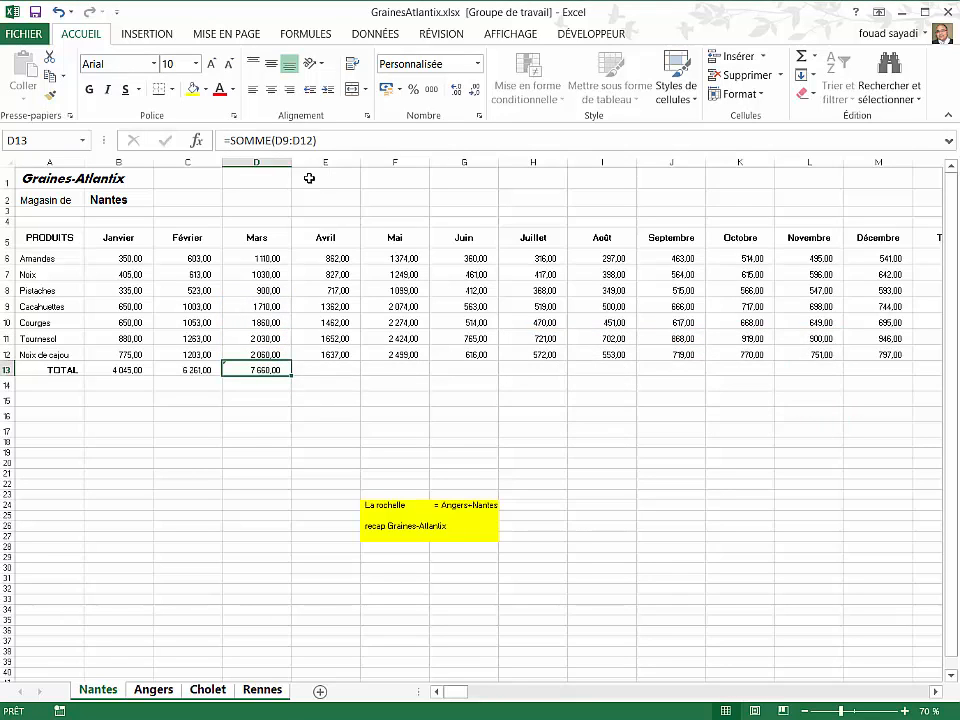
Clear the Janvier to Mars totals in B13:D13
left_click(150, 374)
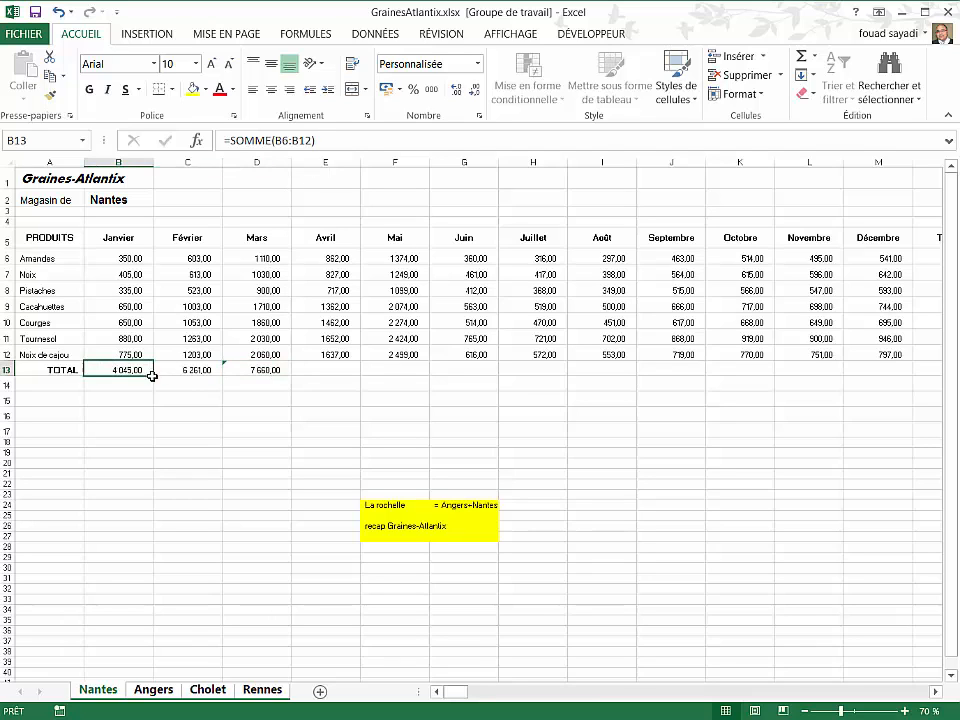
left_click_drag(152, 376, 253, 376)
key("Delete")
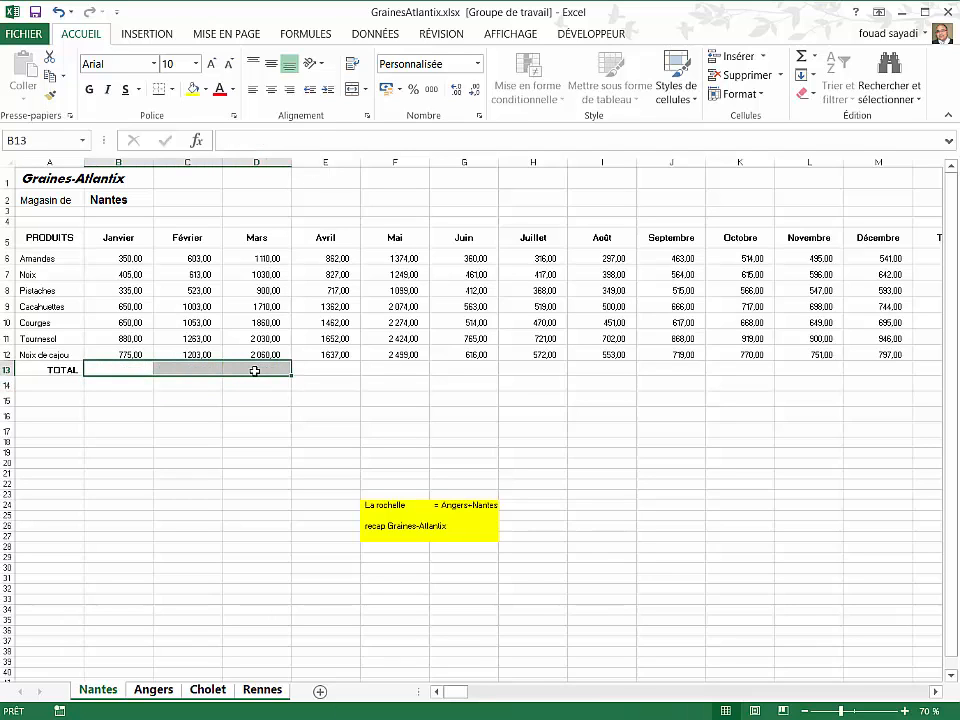
Use AutoSum to total all months in B13:M13 and all product rows in the Total column, N6:N13
left_click_drag(120, 369, 875, 373)
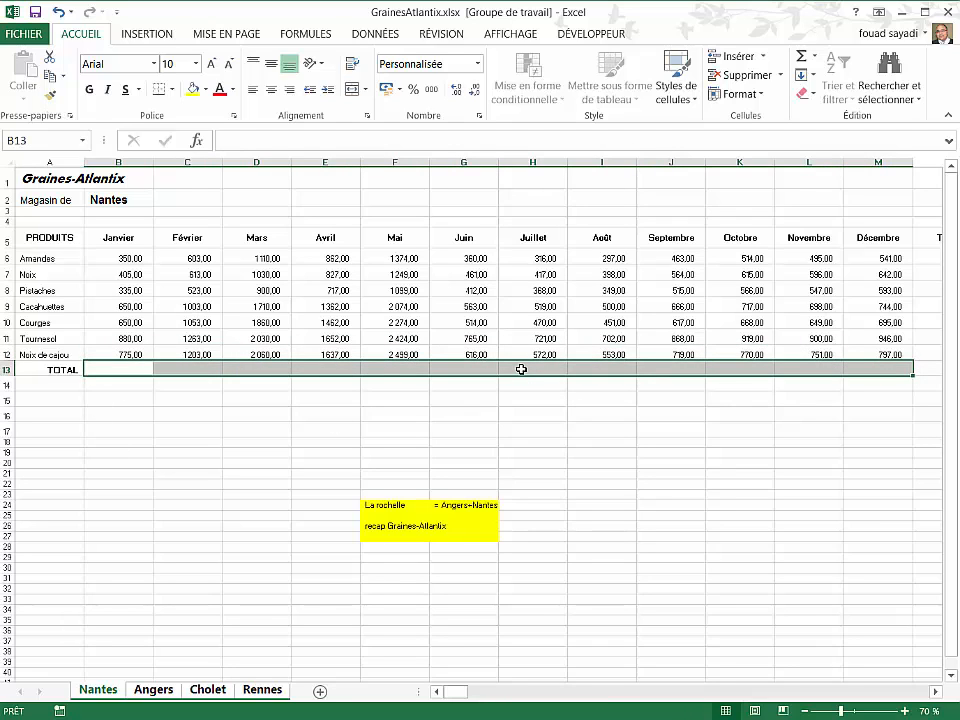
left_click(802, 58)
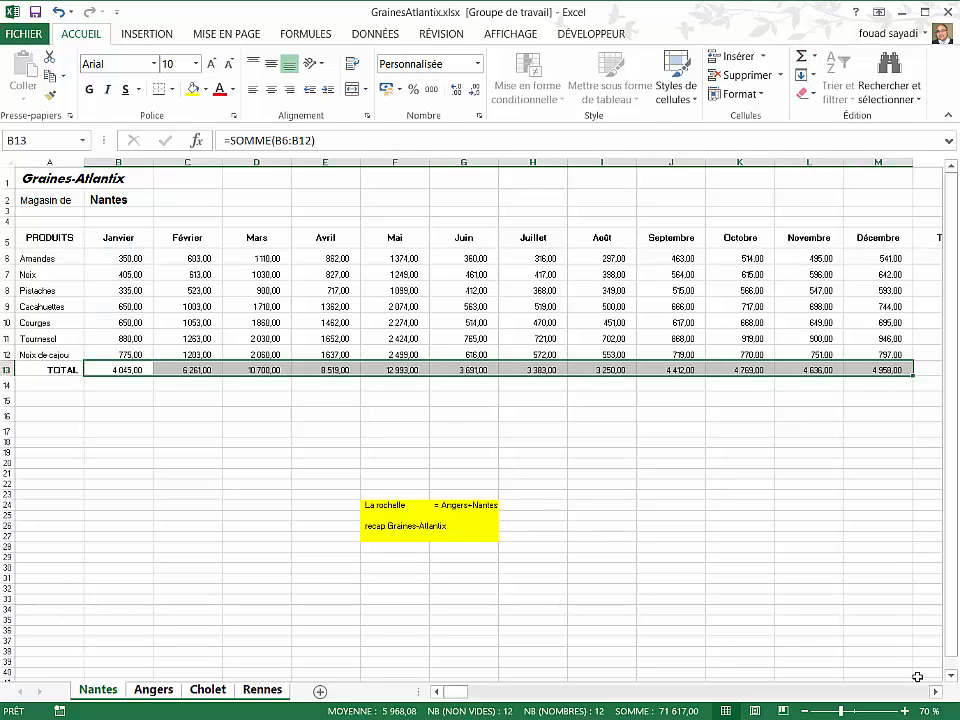
scroll(655, 322, "right", 1)
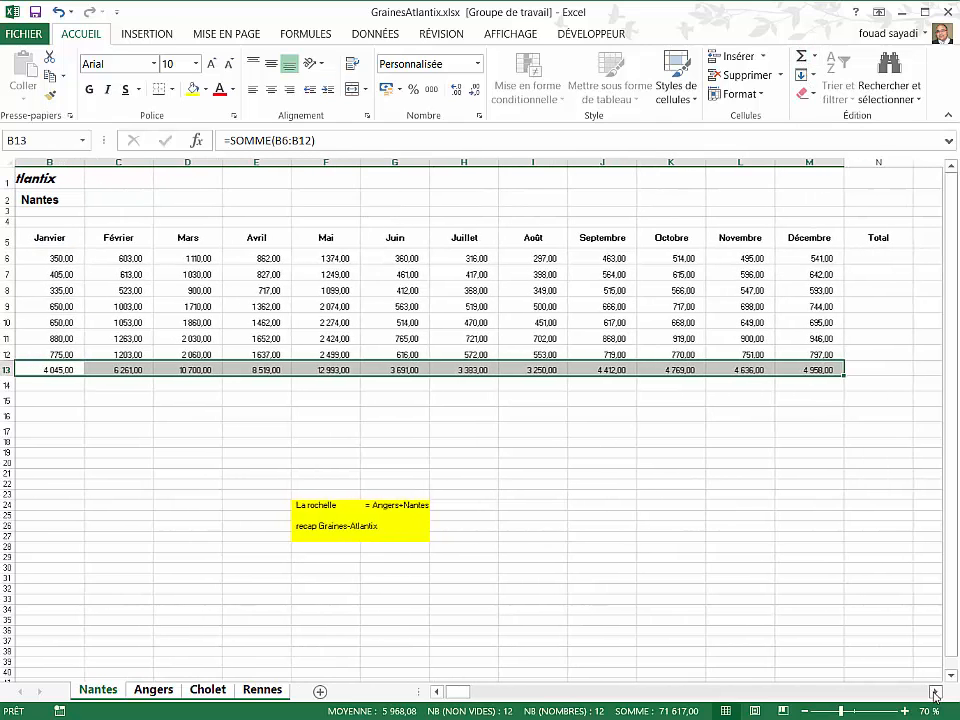
left_click(875, 257)
left_click_drag(875, 257, 874, 372)
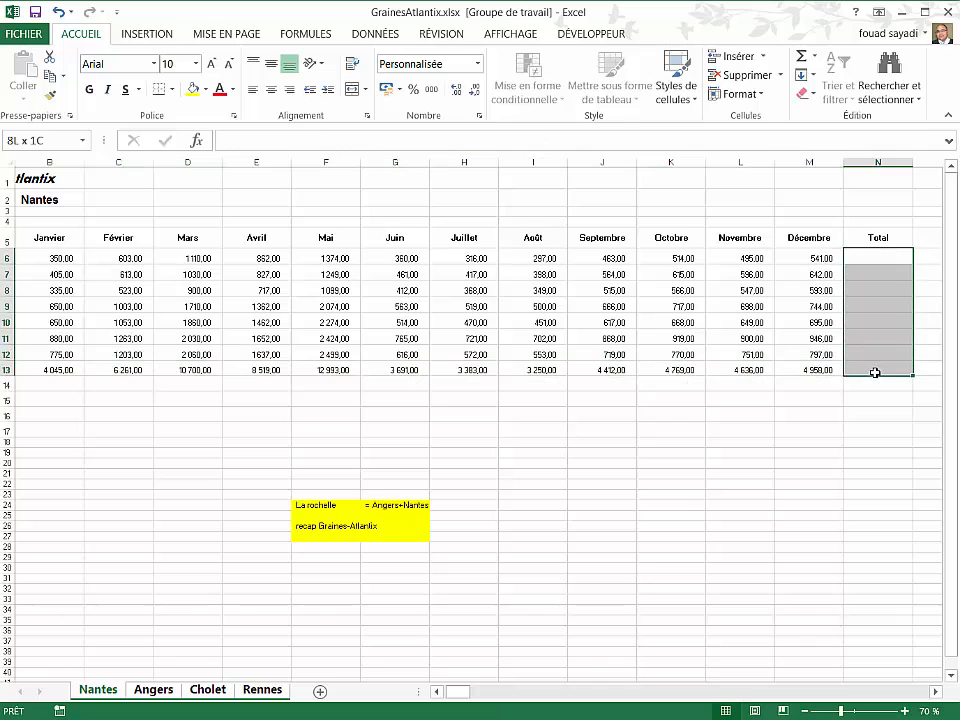
left_click(800, 56)
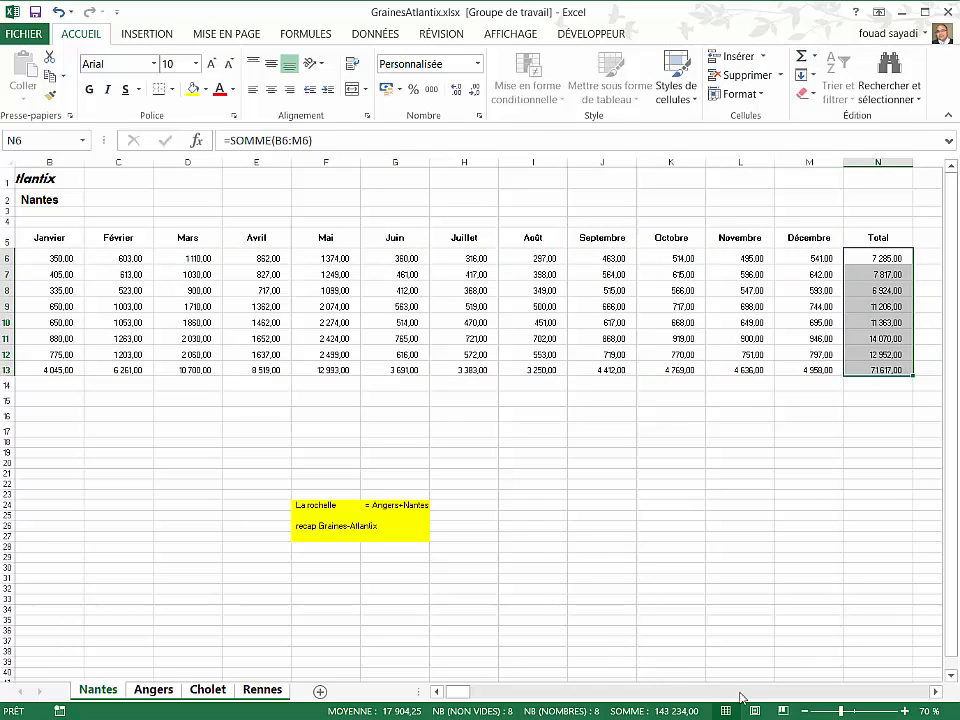
left_click_drag(453, 692, 447, 699)
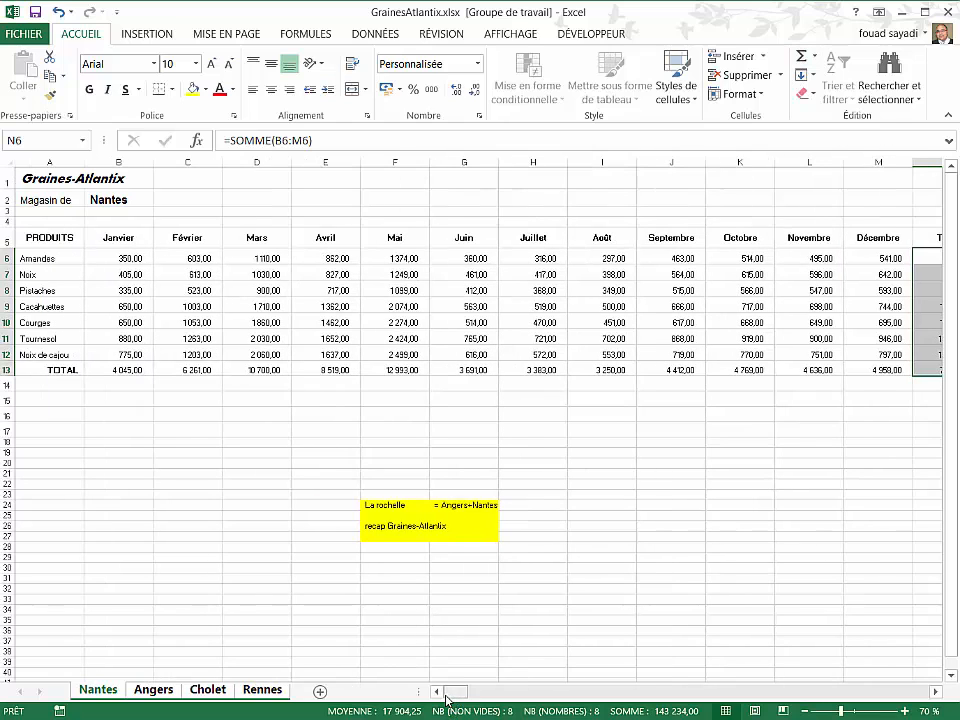
Undo the totals in N6:N13 and B13:M13
key("ctrl+z")
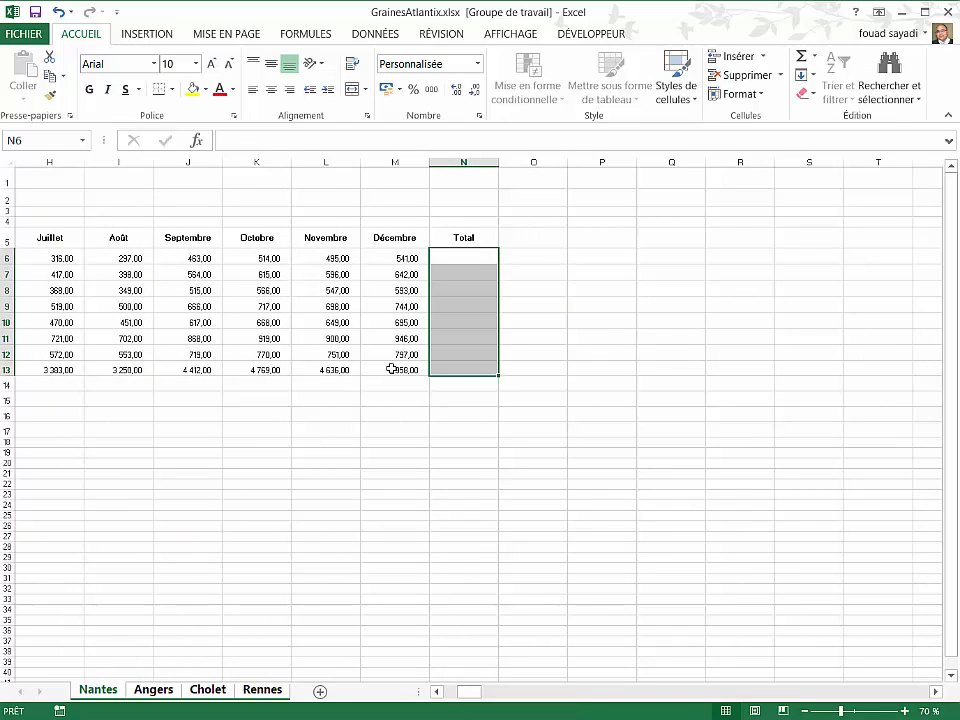
key("ctrl+y")
key("ctrl+z")
key("ctrl+z")
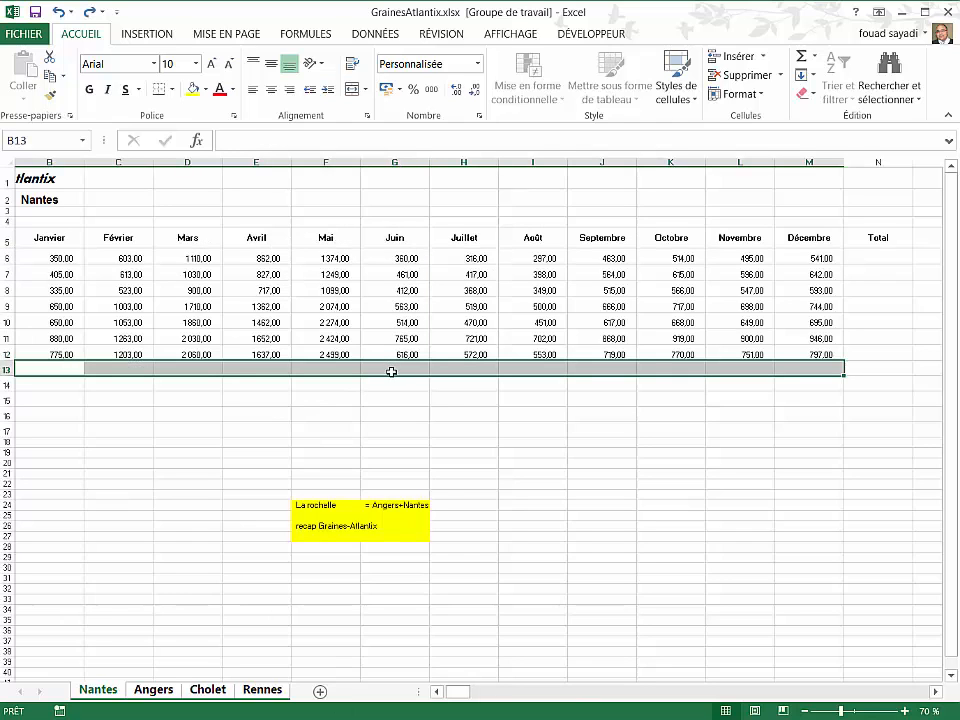
Use AutoSum on B6:N13 to add all monthly and product totals at once across the grouped sheets
left_click(369, 429)
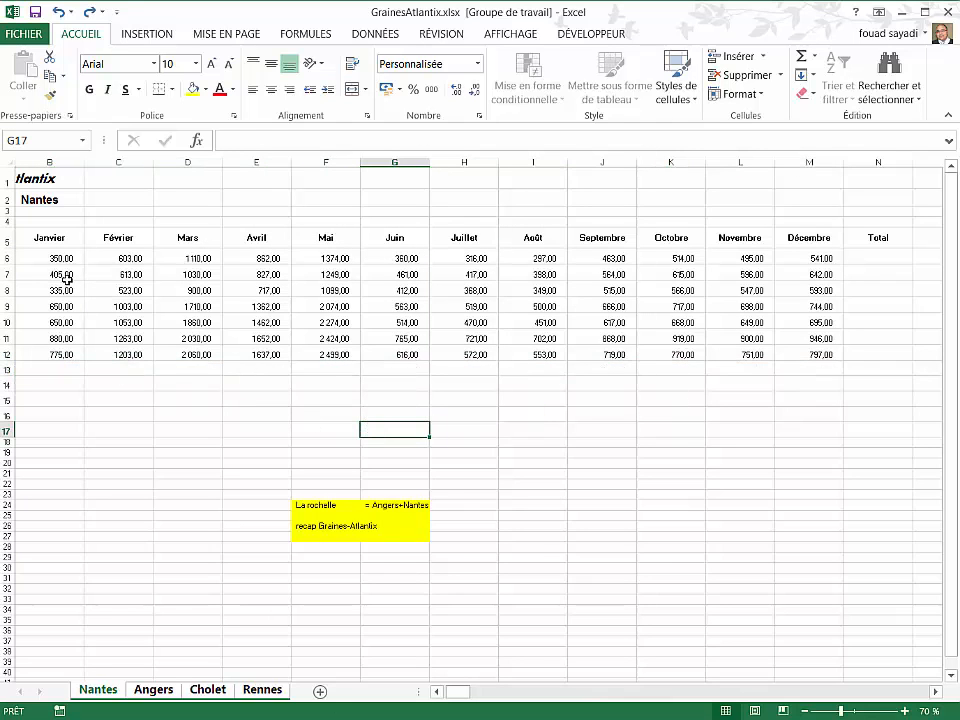
left_click_drag(60, 258, 855, 364)
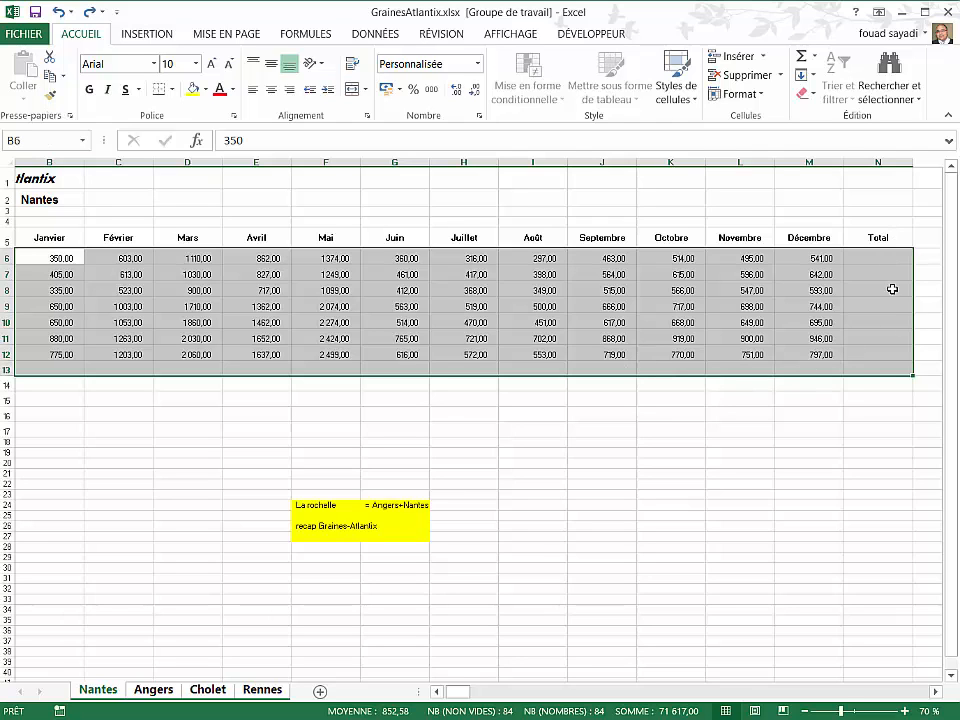
left_click(436, 691)
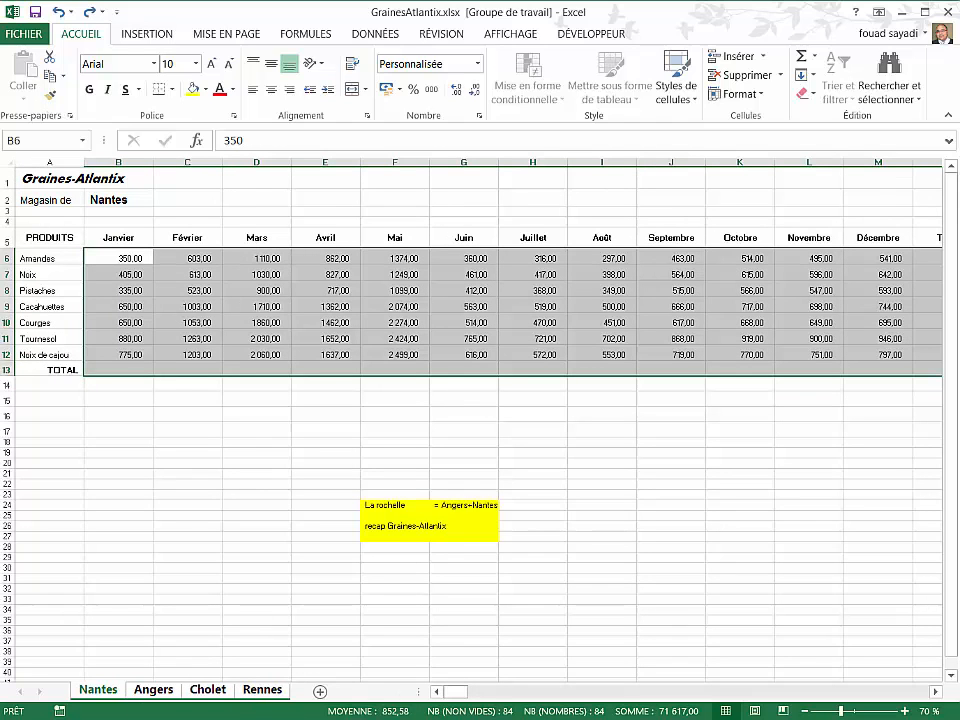
scroll(605, 535, "down", 1, "ctrl")
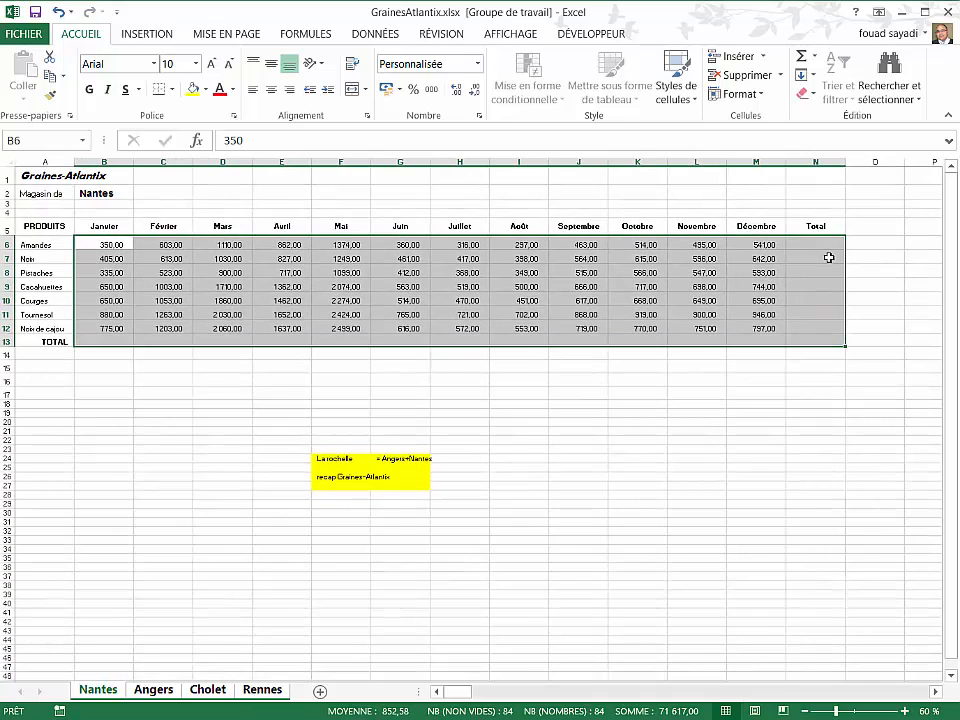
left_click(800, 57)
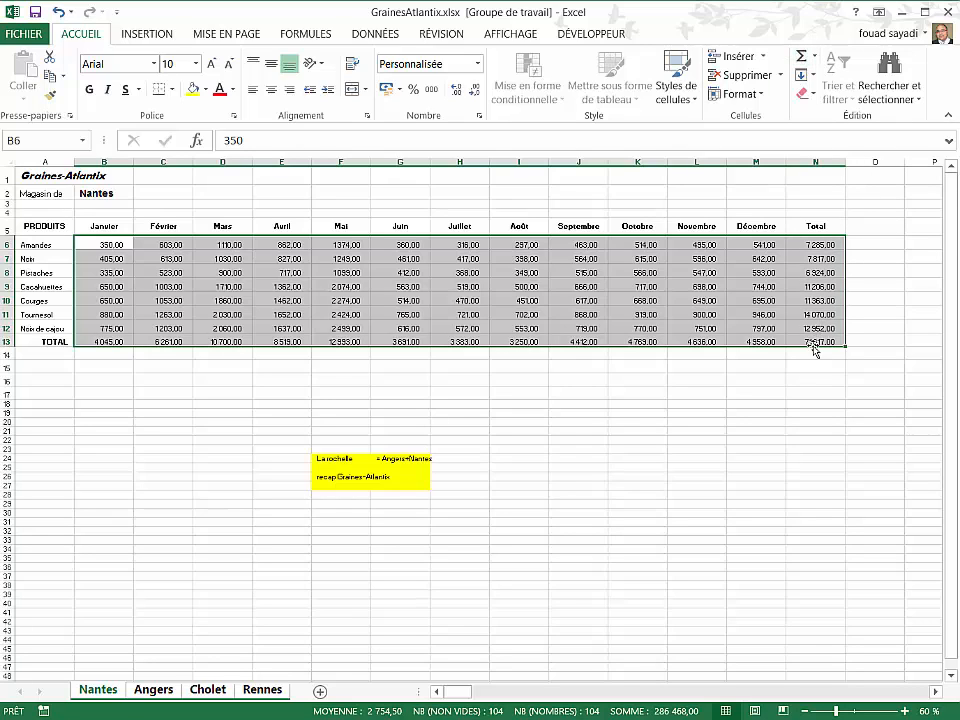
Check the new totals on the Angers, Cholet and Rennes sheets and return to the Nantes sheet
left_click(150, 692)
left_click(215, 692)
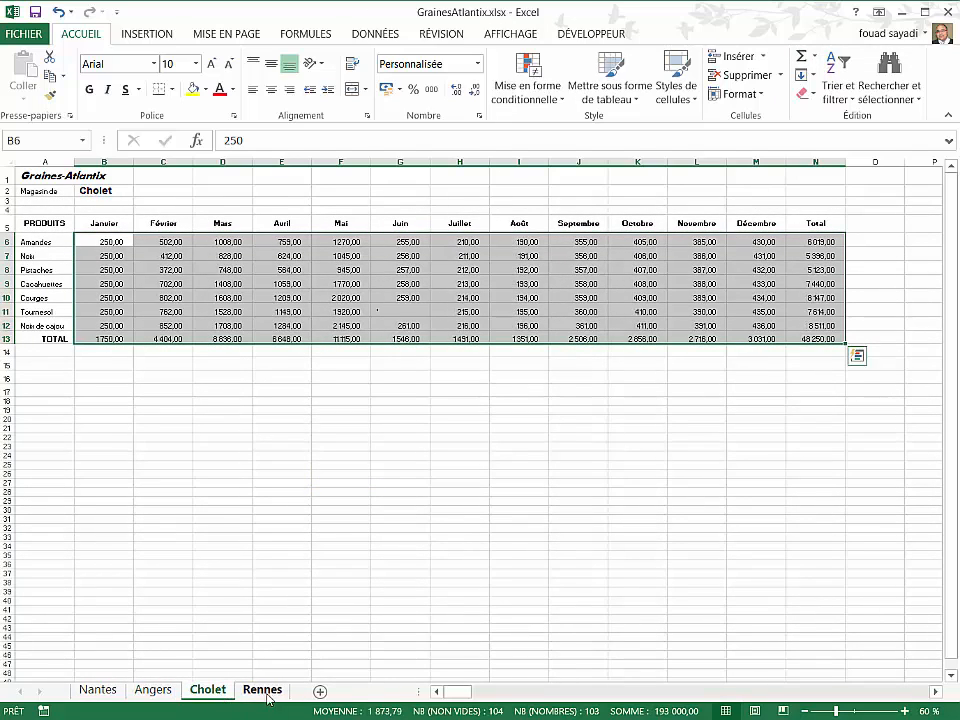
left_click(274, 692)
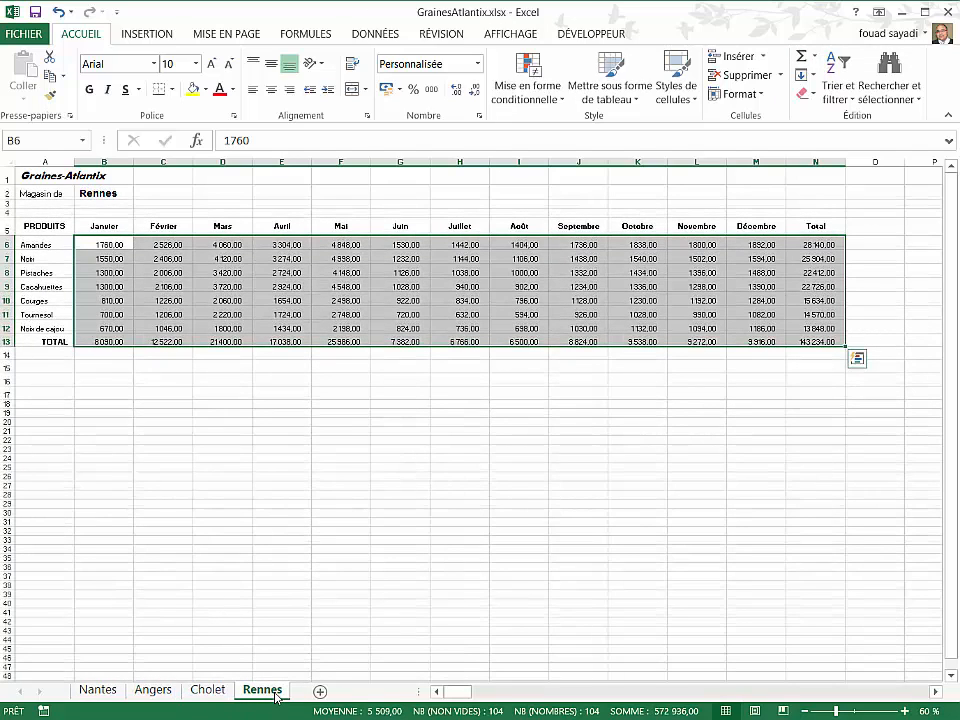
left_click(101, 692)
left_click(164, 614)
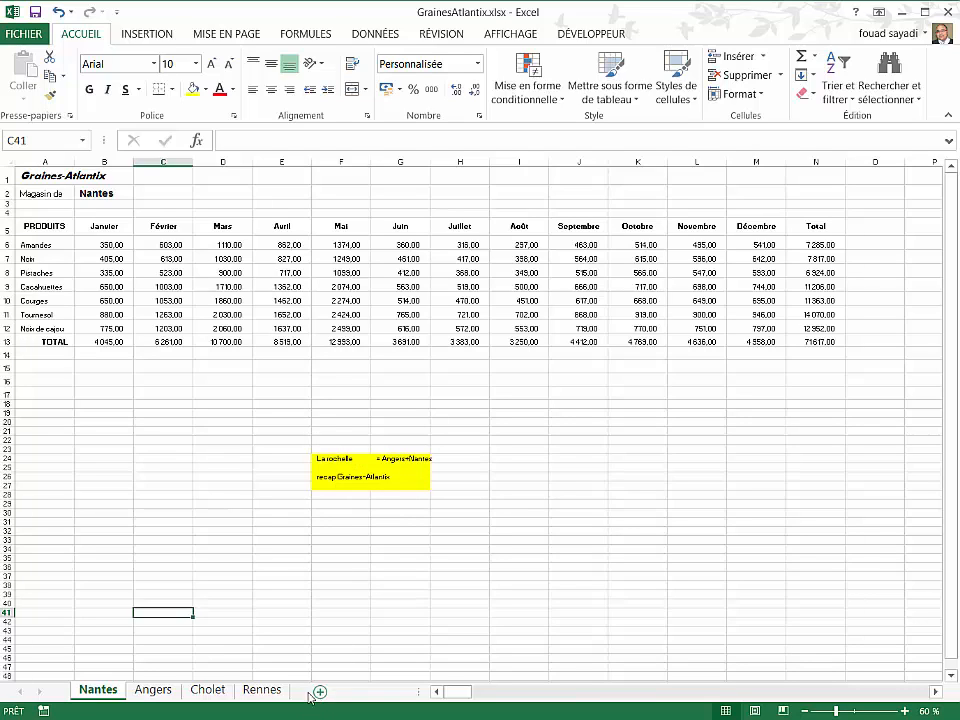
Create a copy of the Nantes sheet placed after the last sheet of the workbook
right_click(106, 697)
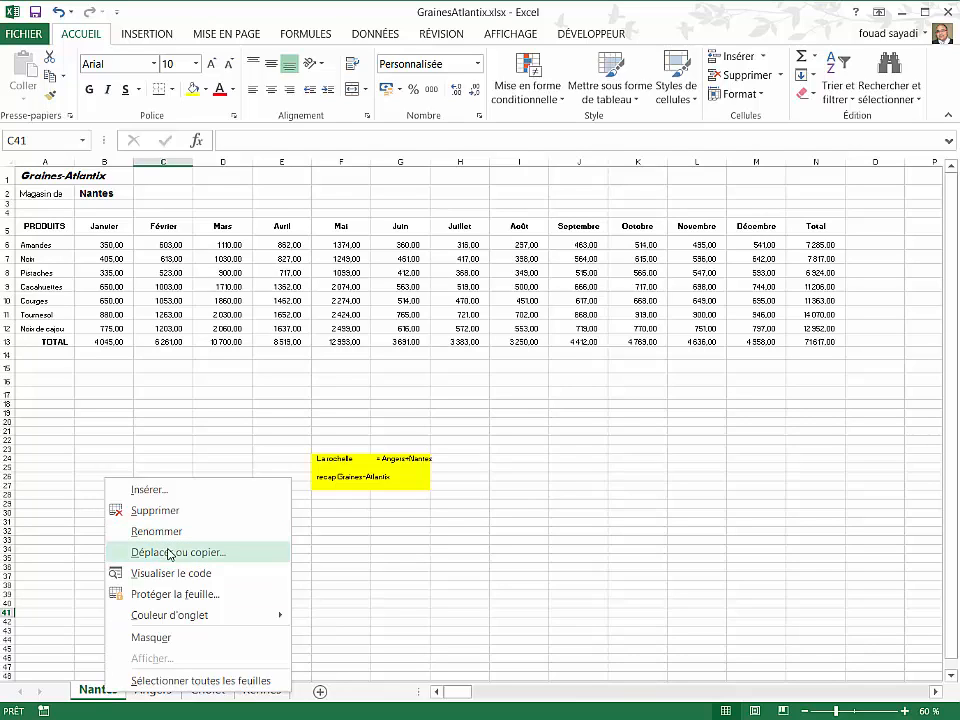
left_click(95, 691)
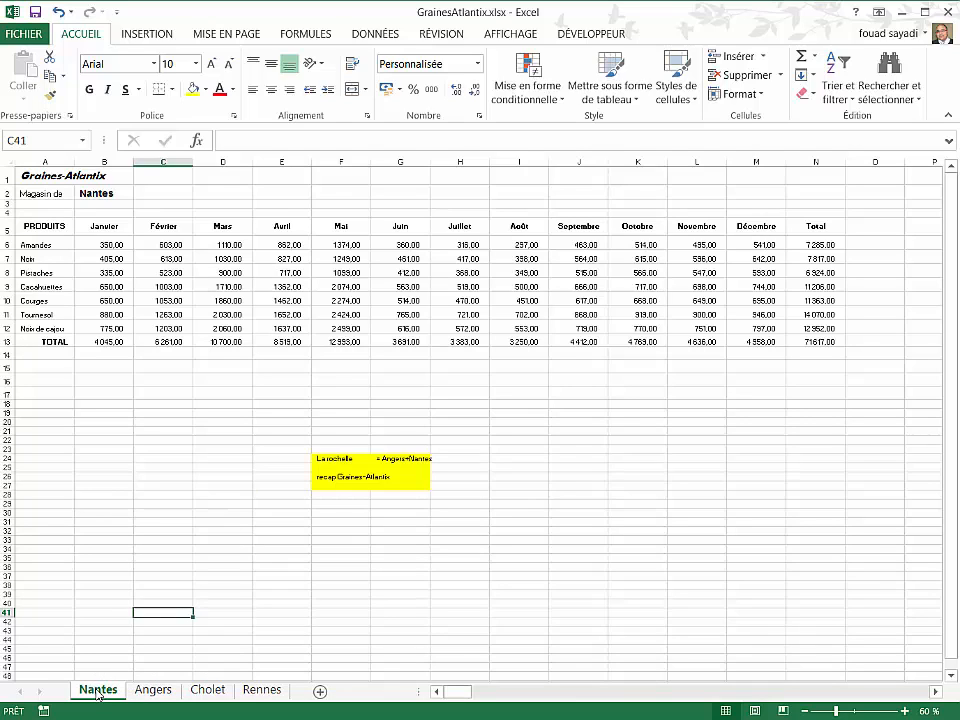
right_click(97, 689)
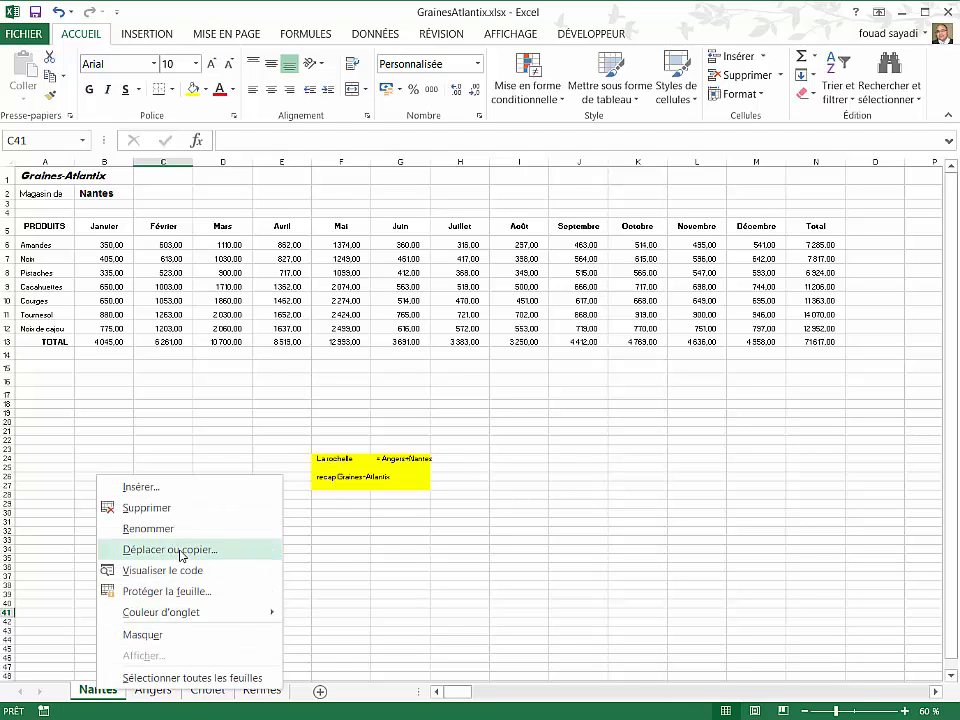
left_click(142, 549)
left_click(44, 620)
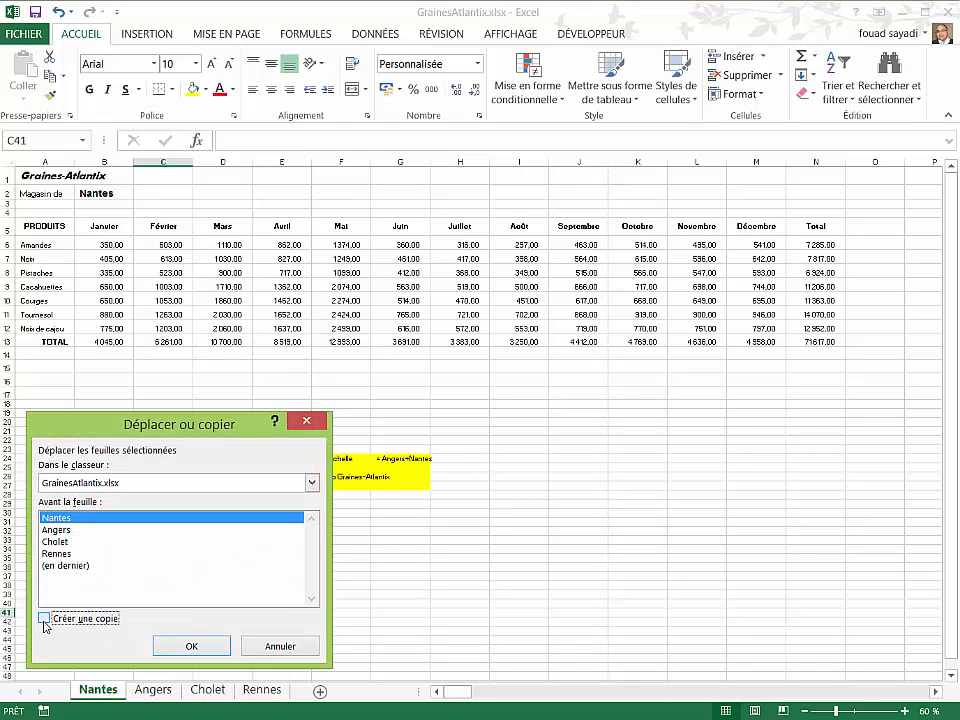
left_click(63, 567)
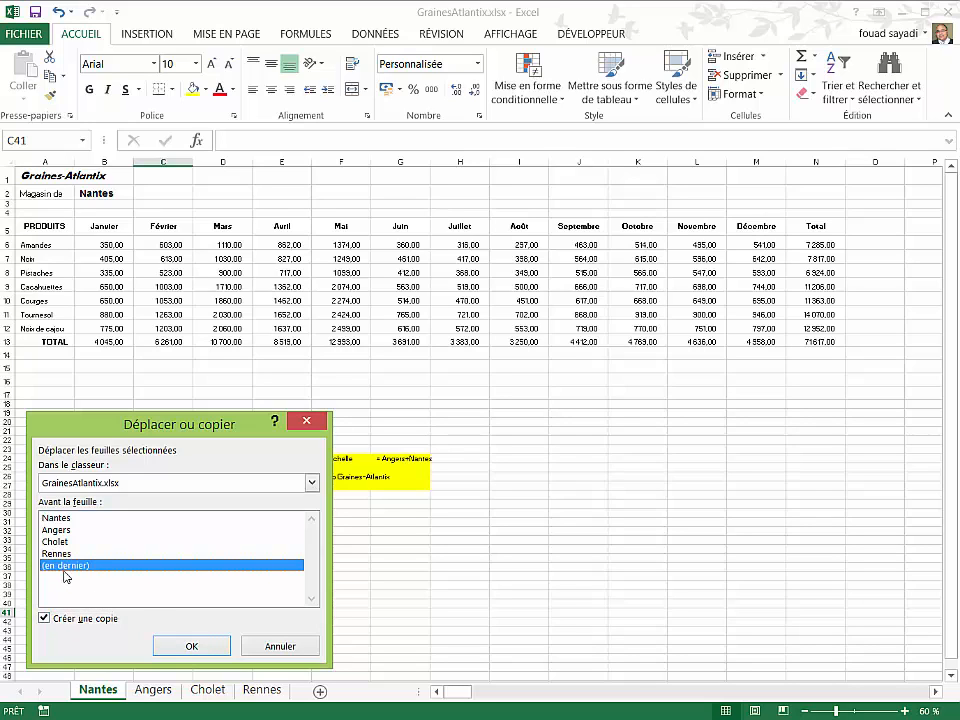
left_click(182, 650)
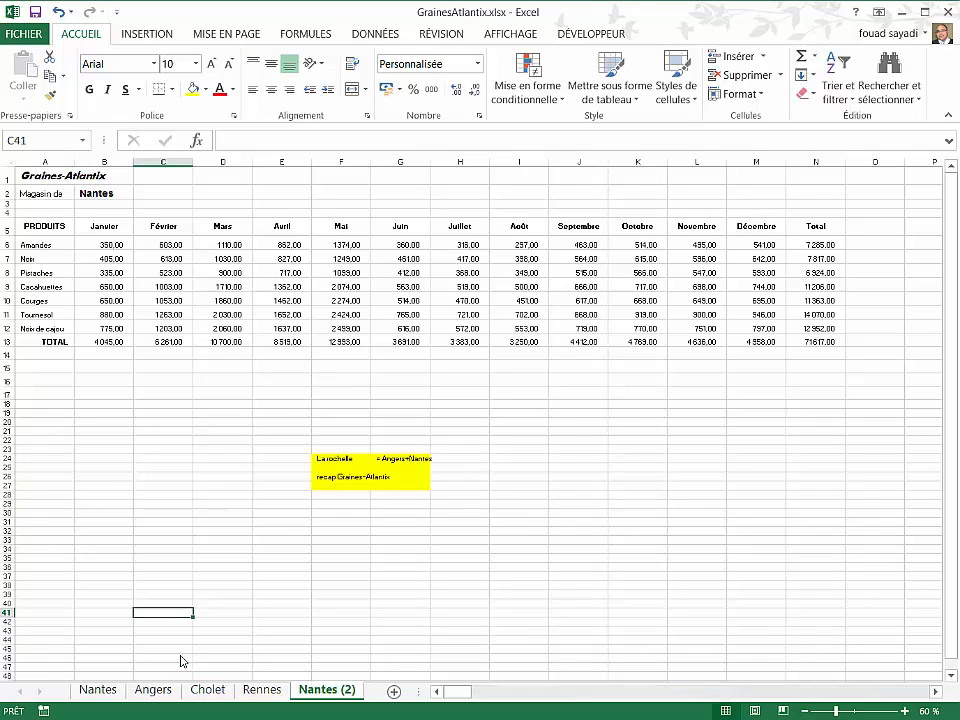
Rename the copied Nantes sheet as La Rochelle
double_click(326, 691)
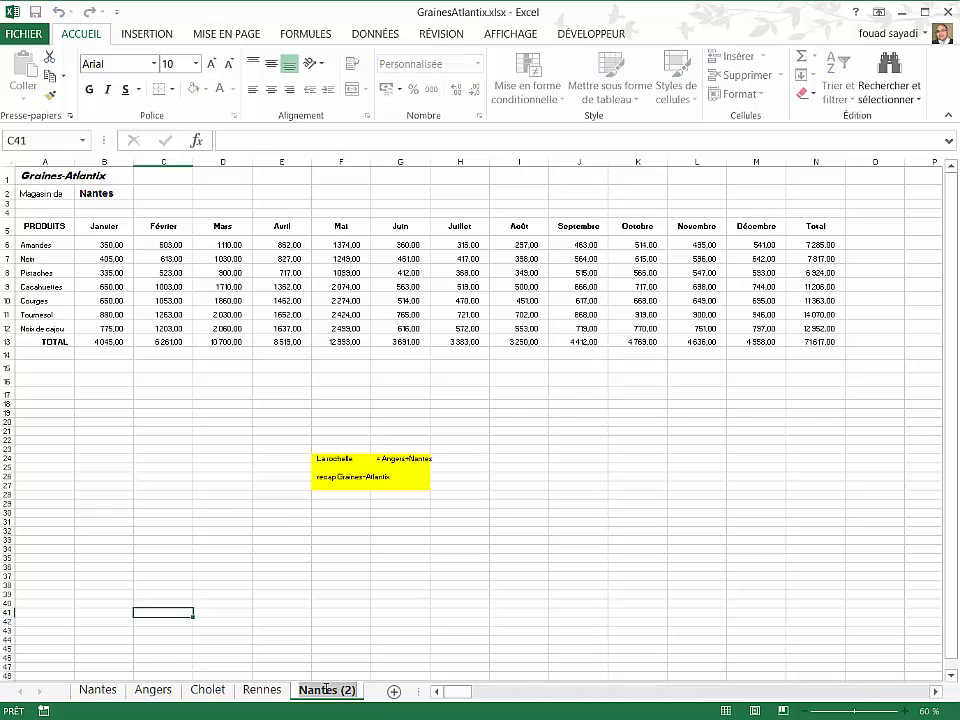
left_click(315, 675)
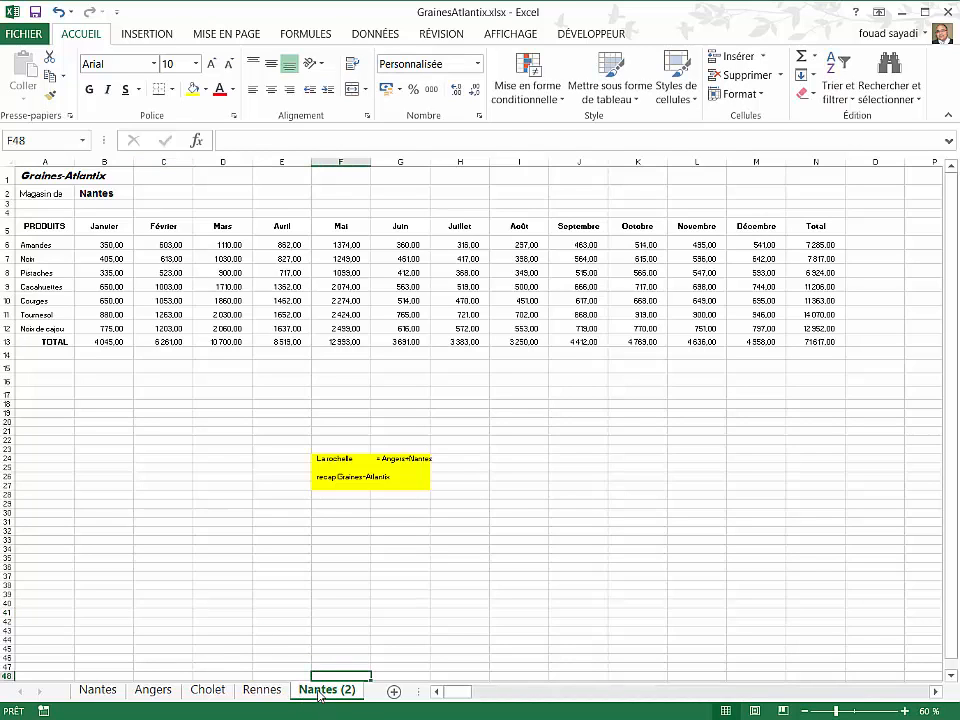
right_click(319, 697)
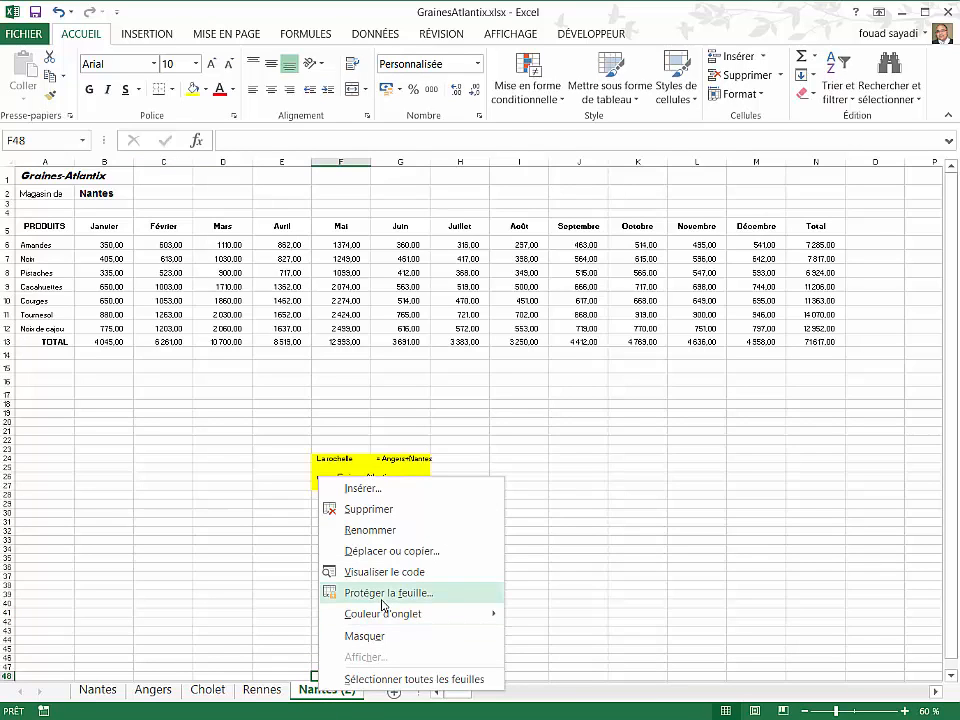
left_click(380, 531)
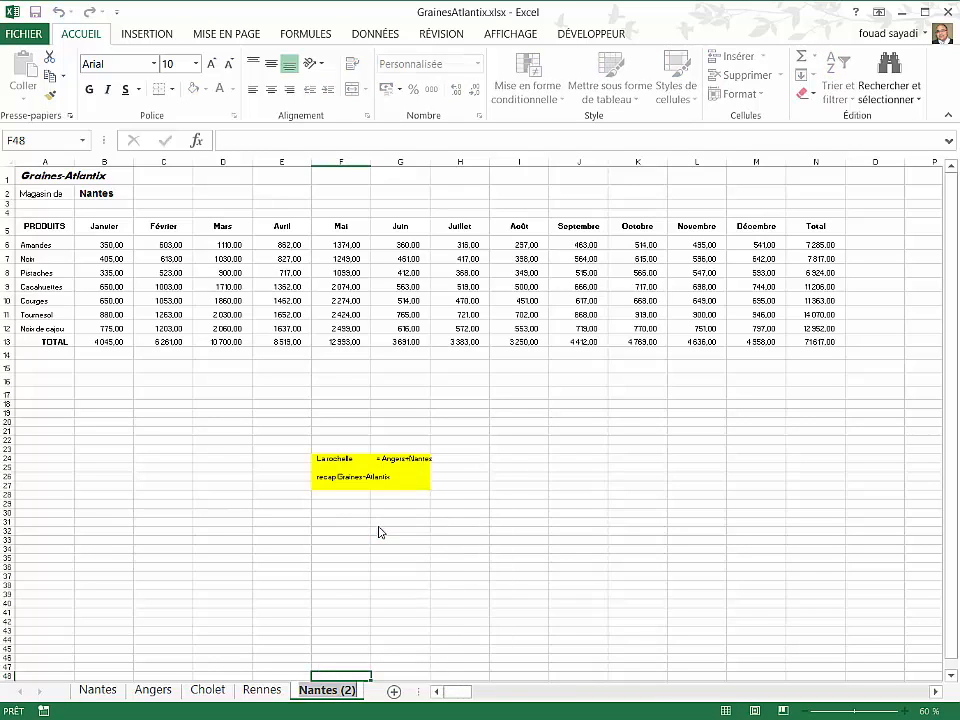
key("BackSpace")
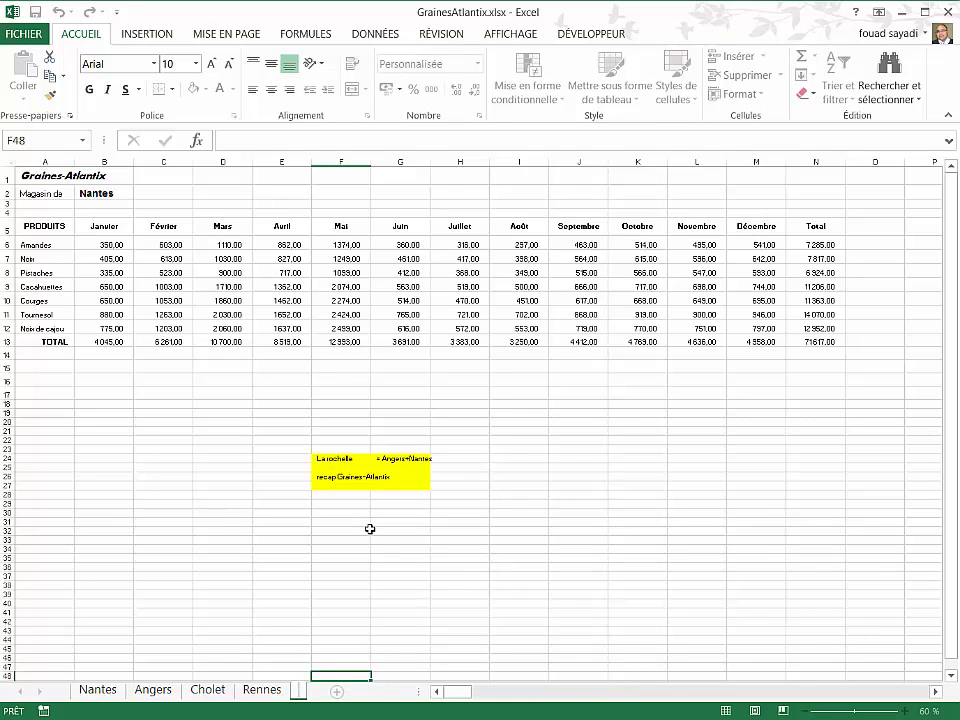
type("La Rochelle")
key("Return")
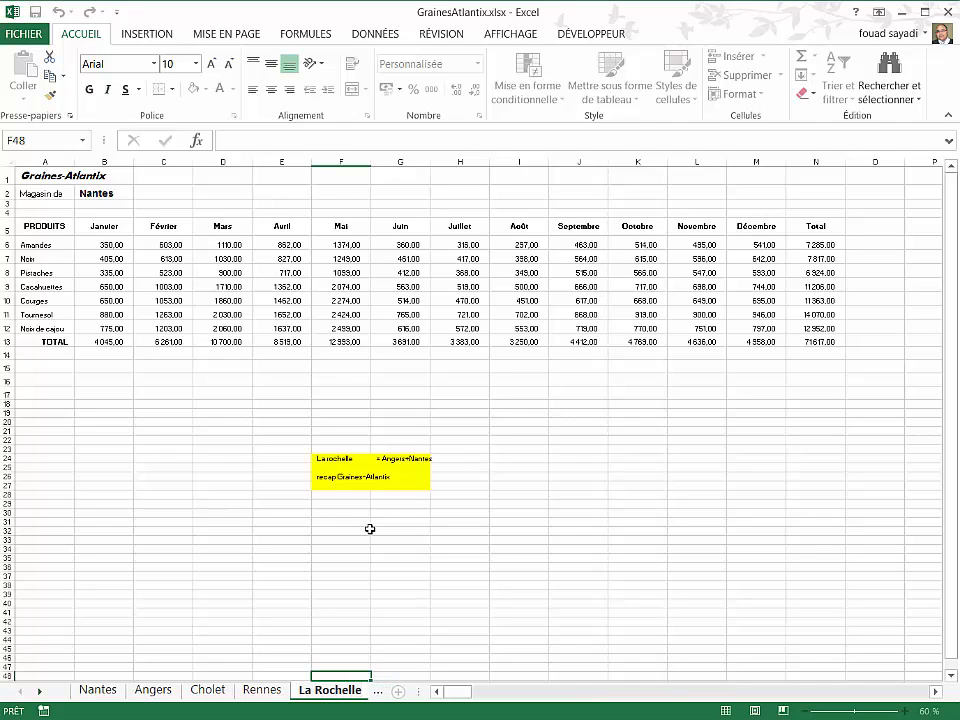
left_click(323, 538)
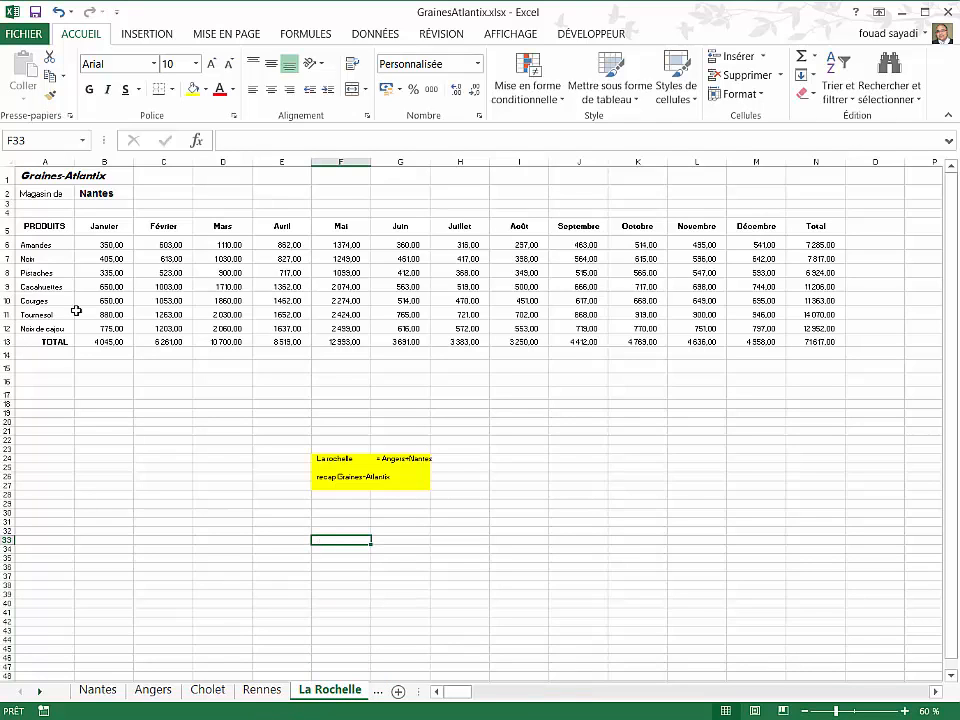
Change the store name in B2 of the La Rochelle sheet to "LA Rochelle"
left_click(96, 190)
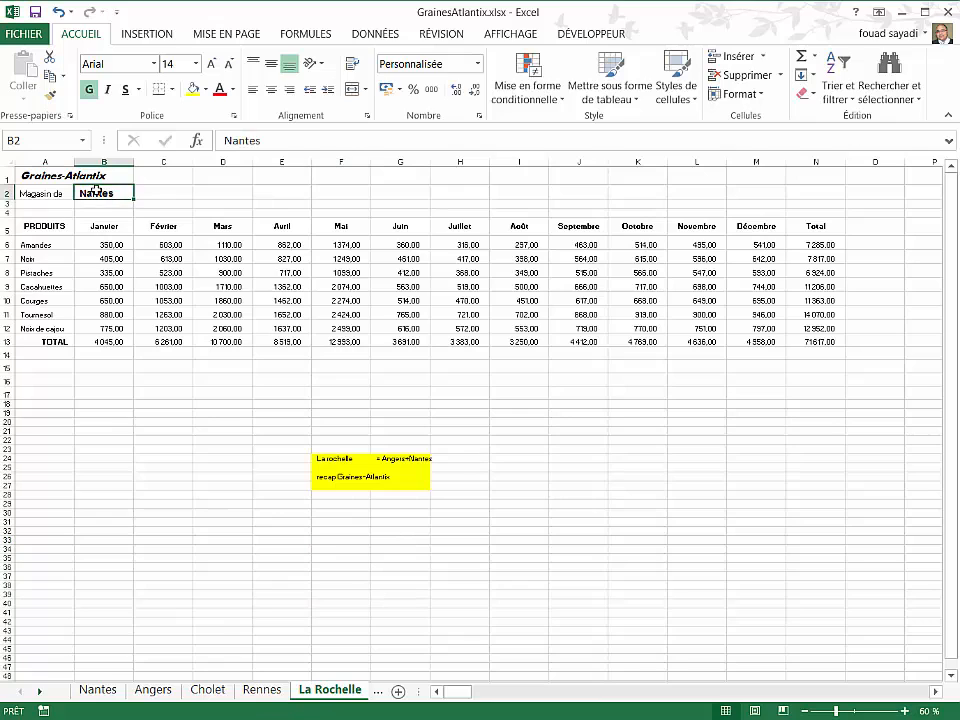
type("LA Ro")
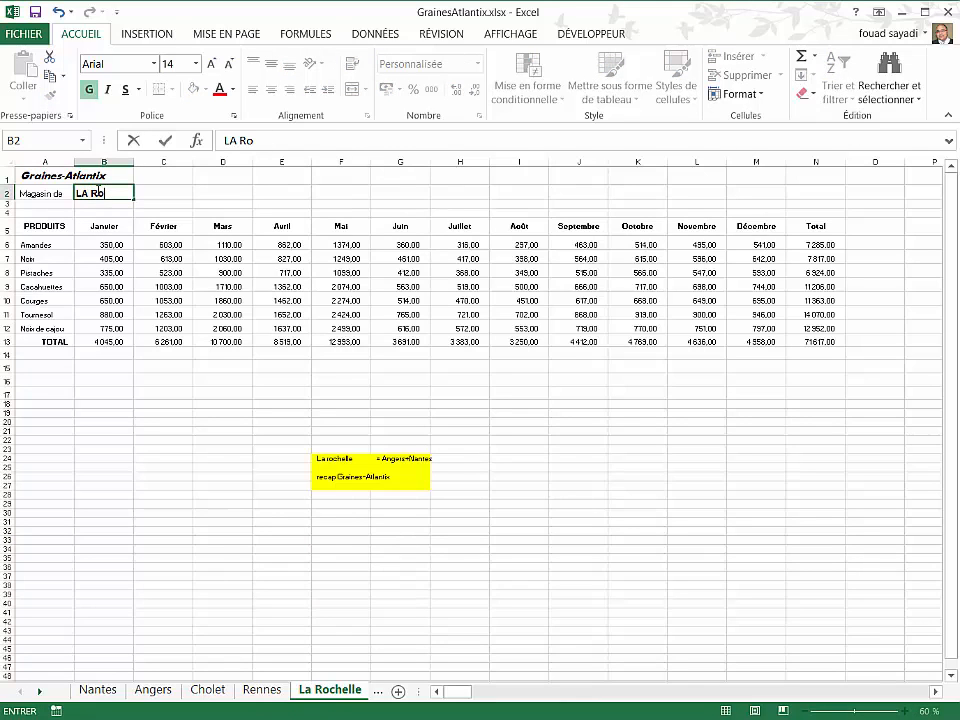
type("chelle")
left_click(163, 366)
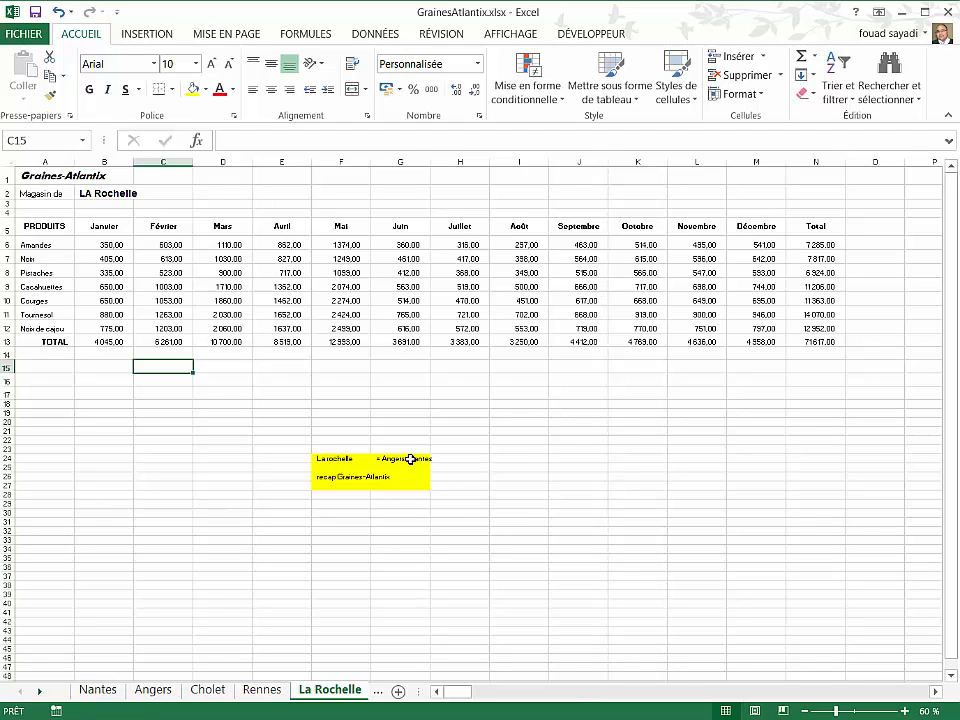
Copy the Janvier to Décembre figures for all products, B6:M12, from the Angers sheet
left_click(165, 697)
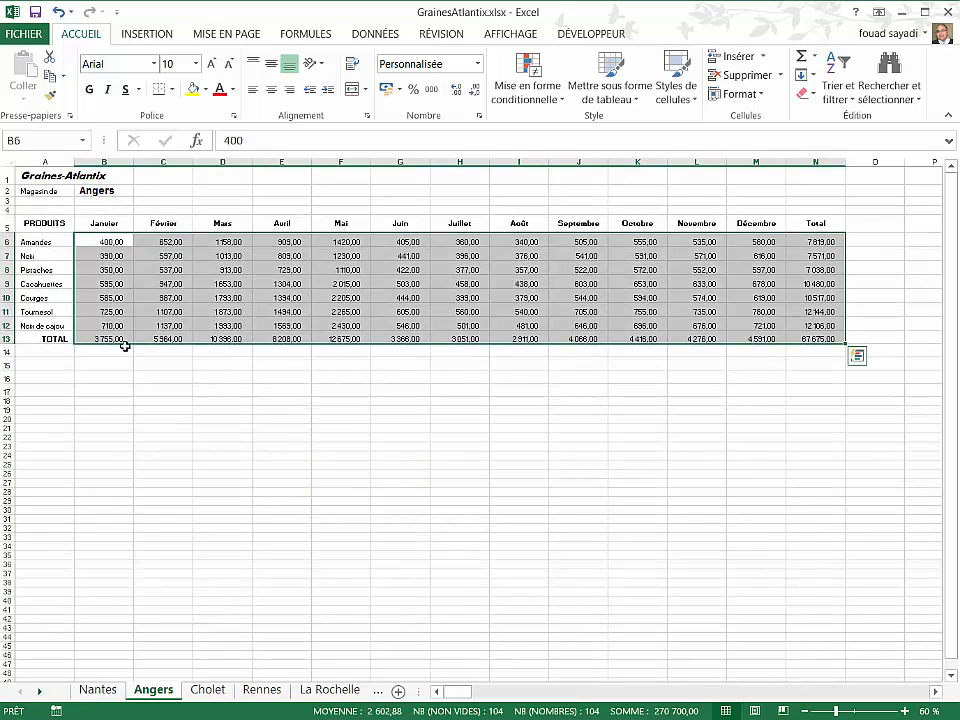
left_click_drag(107, 242, 756, 311)
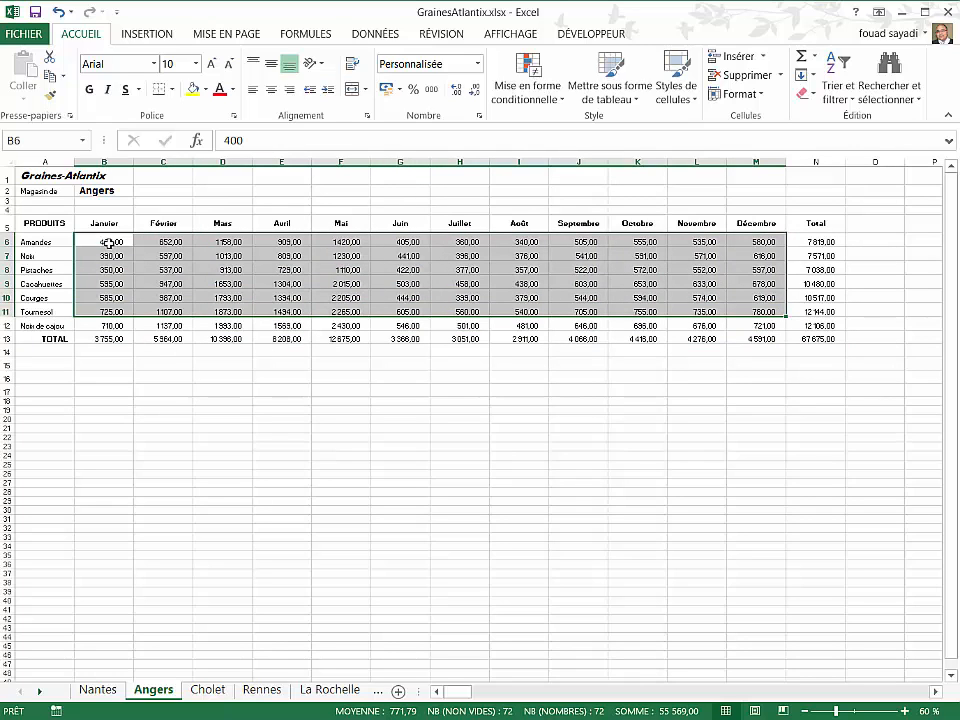
left_click_drag(111, 243, 760, 318)
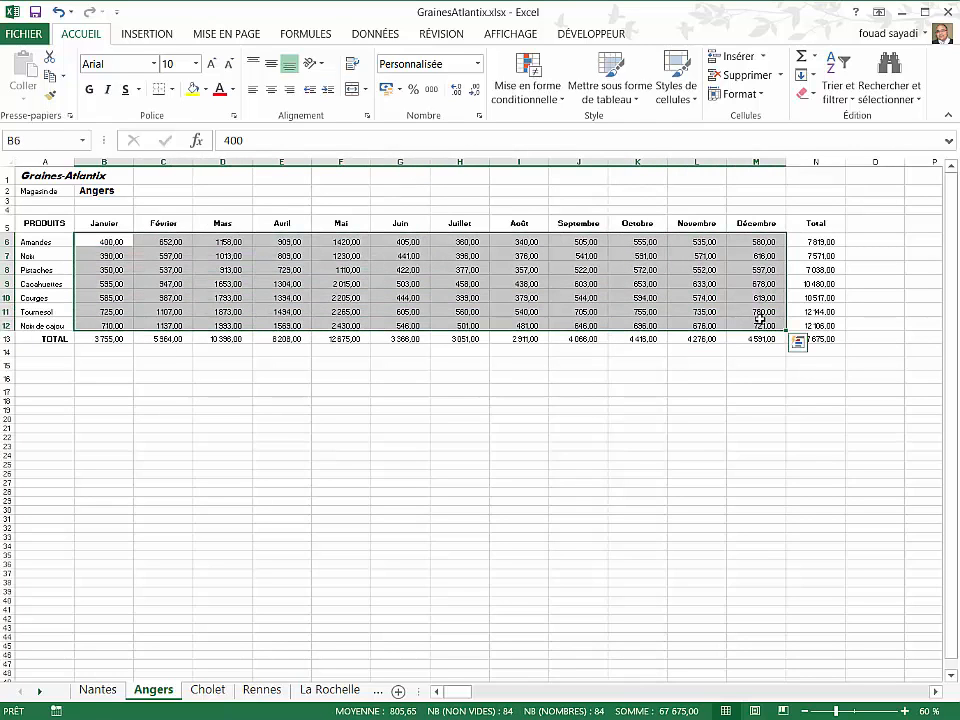
right_click(683, 302)
left_click(707, 337)
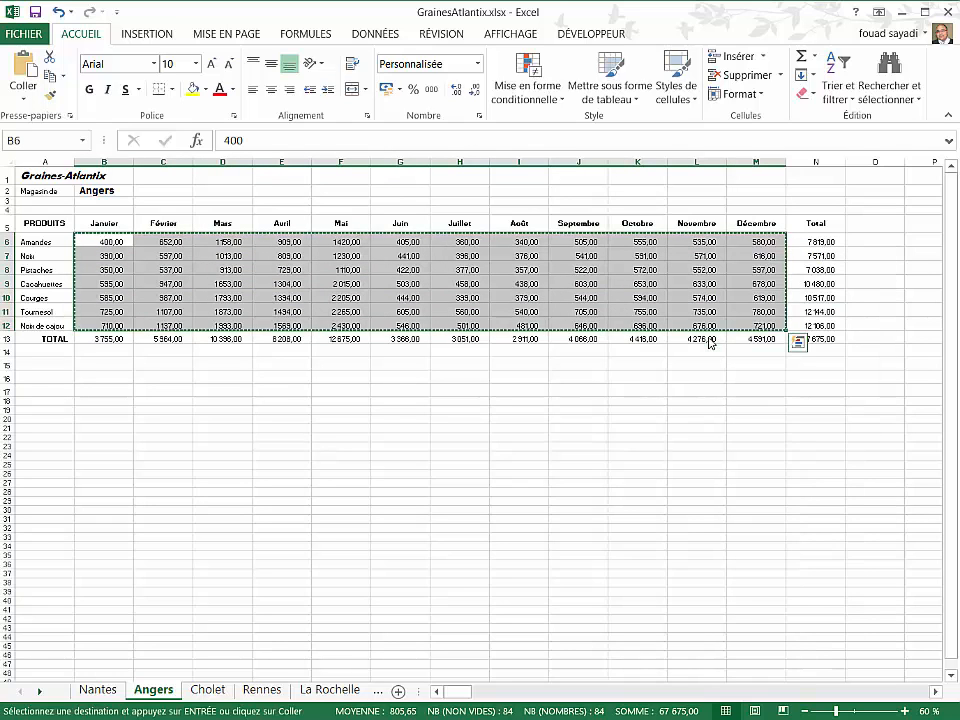
Paste the copied Angers figures onto the La Rochelle sheet from B6 using Paste Special with the Ajouter operation
left_click(317, 692)
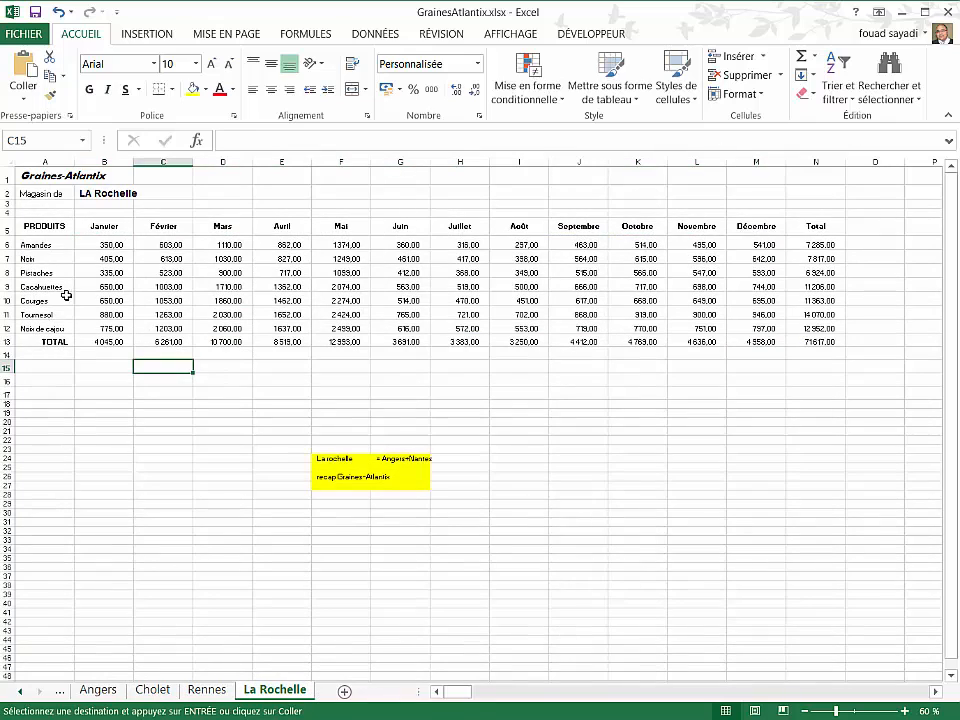
left_click(108, 245)
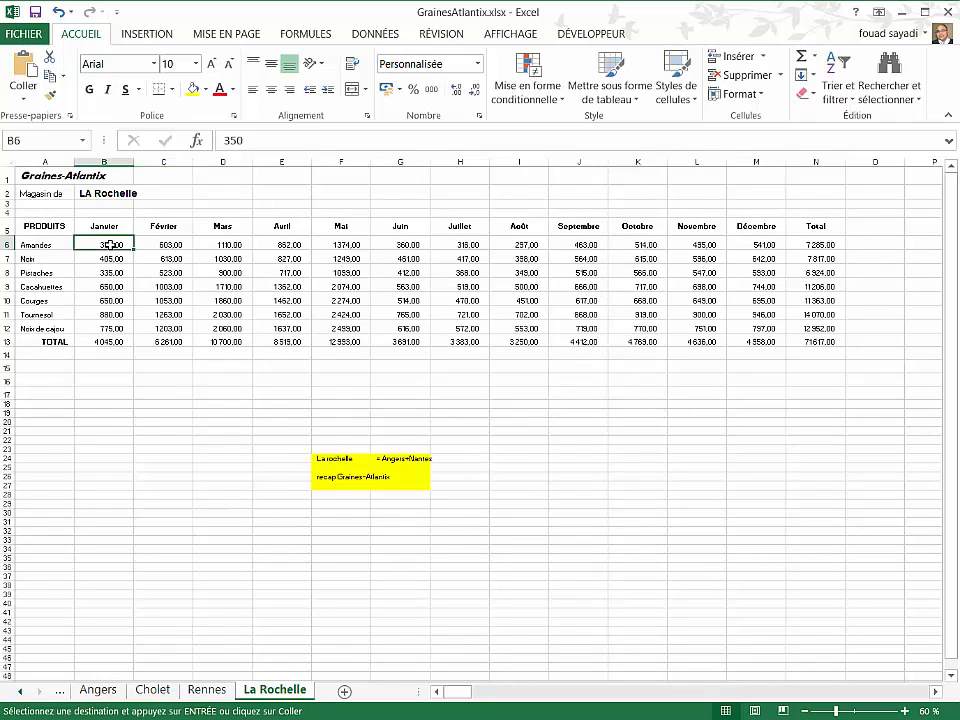
right_click(112, 246)
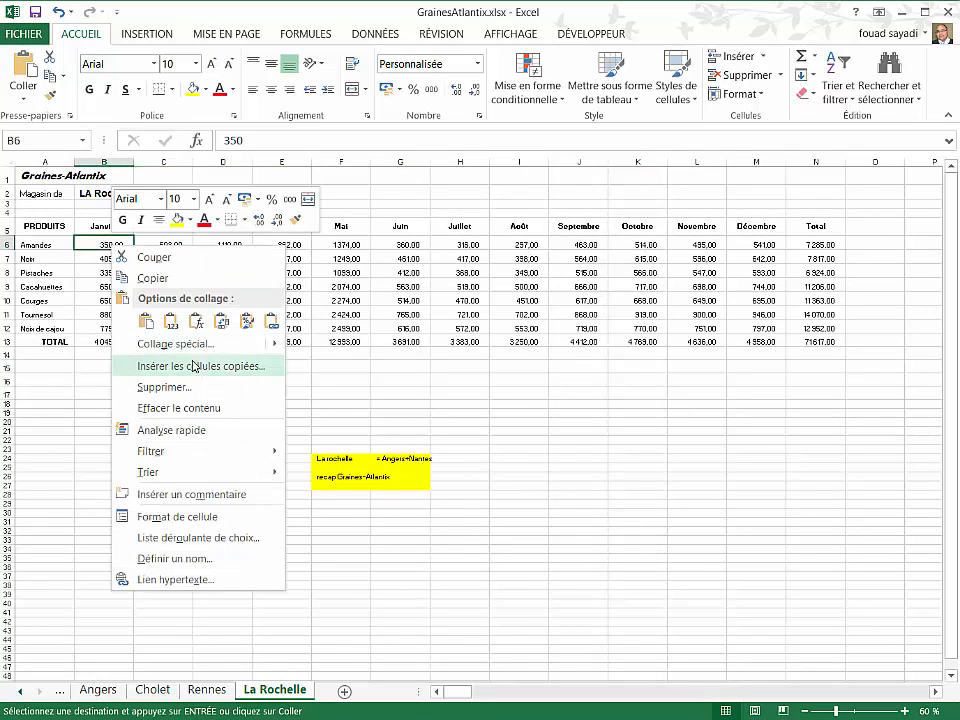
mouse_move(204, 351)
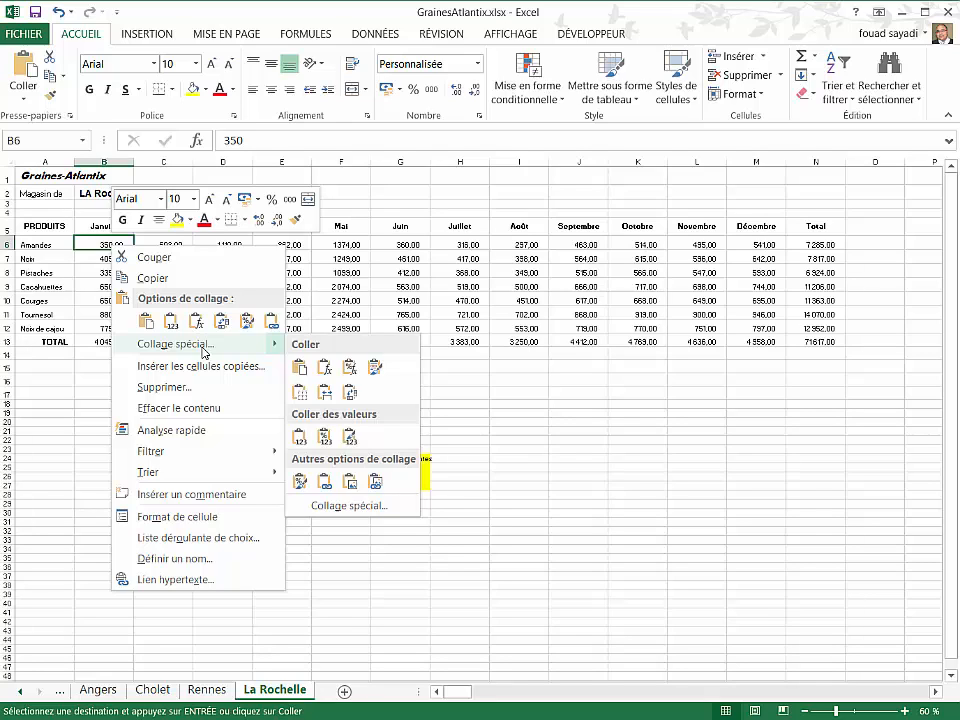
left_click(341, 508)
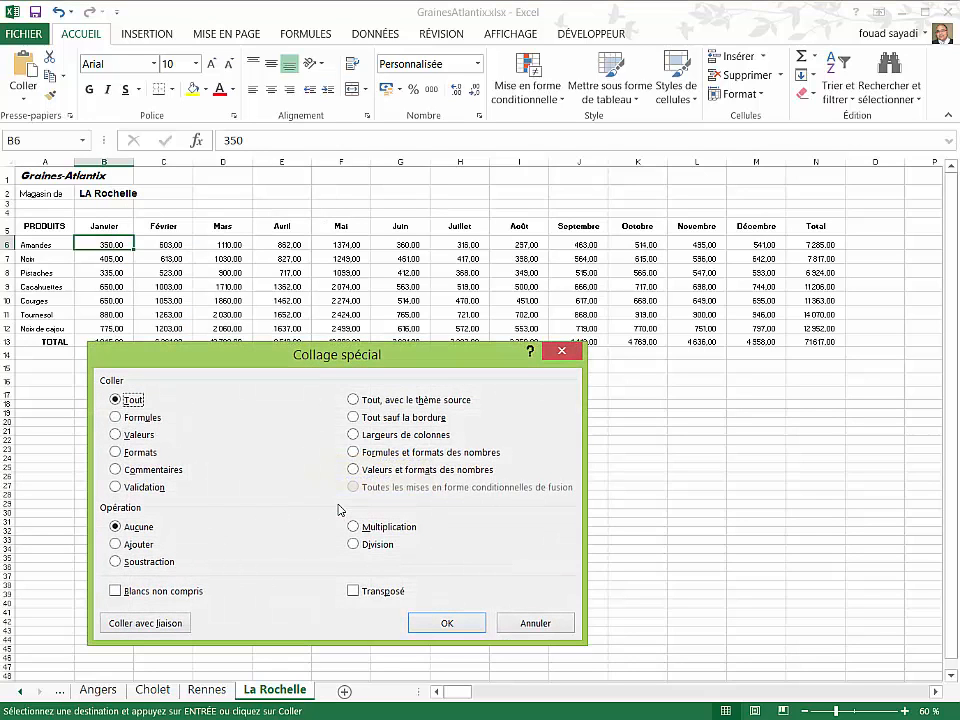
left_click(117, 545)
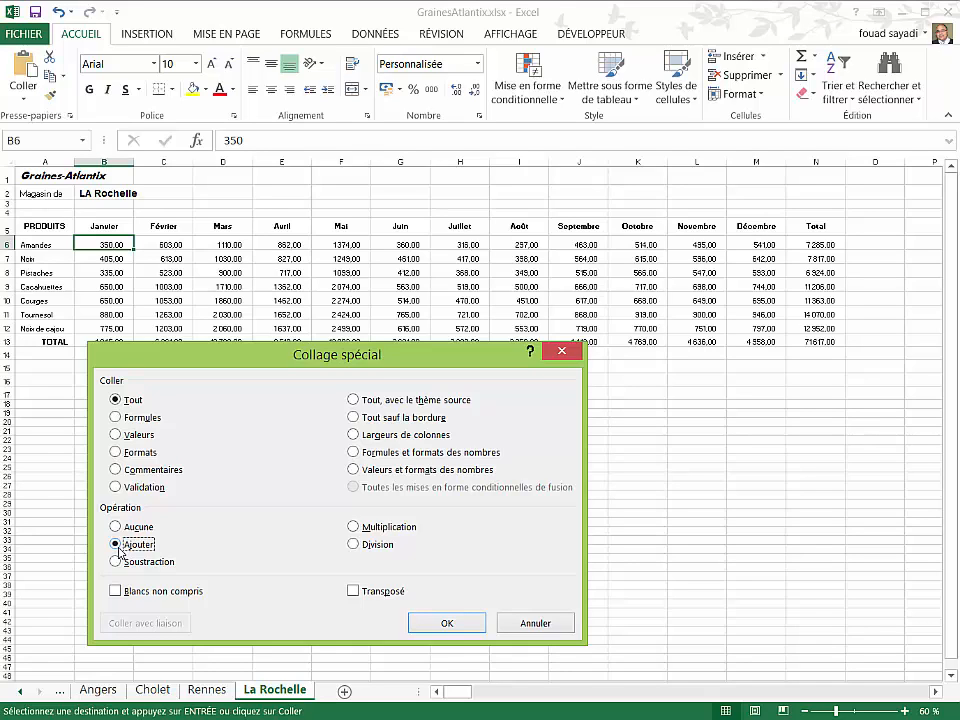
left_click(447, 625)
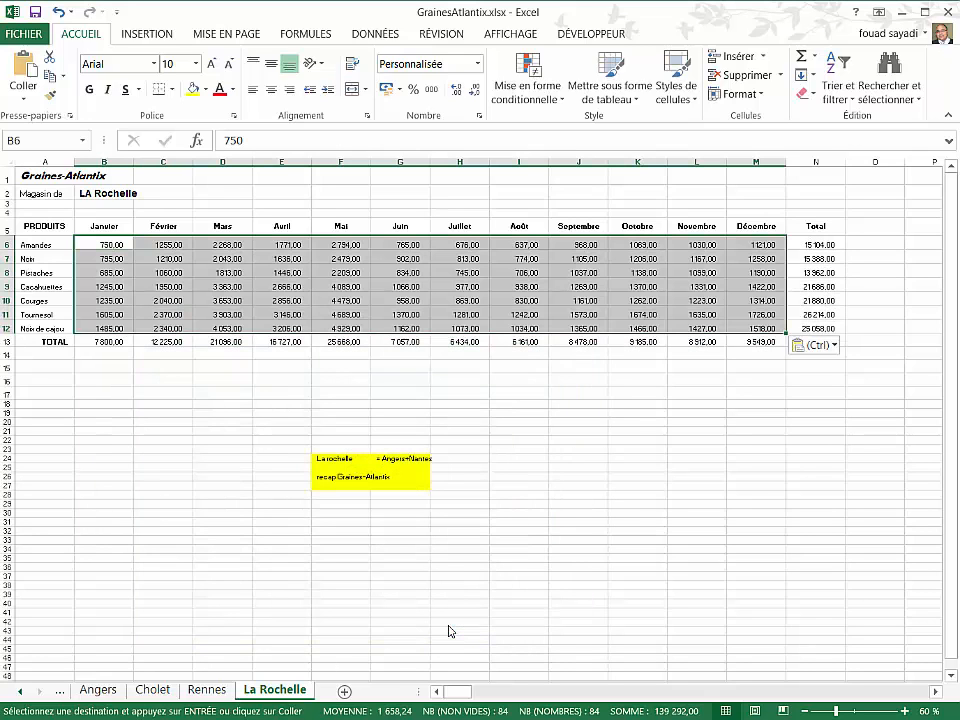
Duplicate the Nantes sheet and place the copy after the La Rochelle sheet
left_click(113, 243)
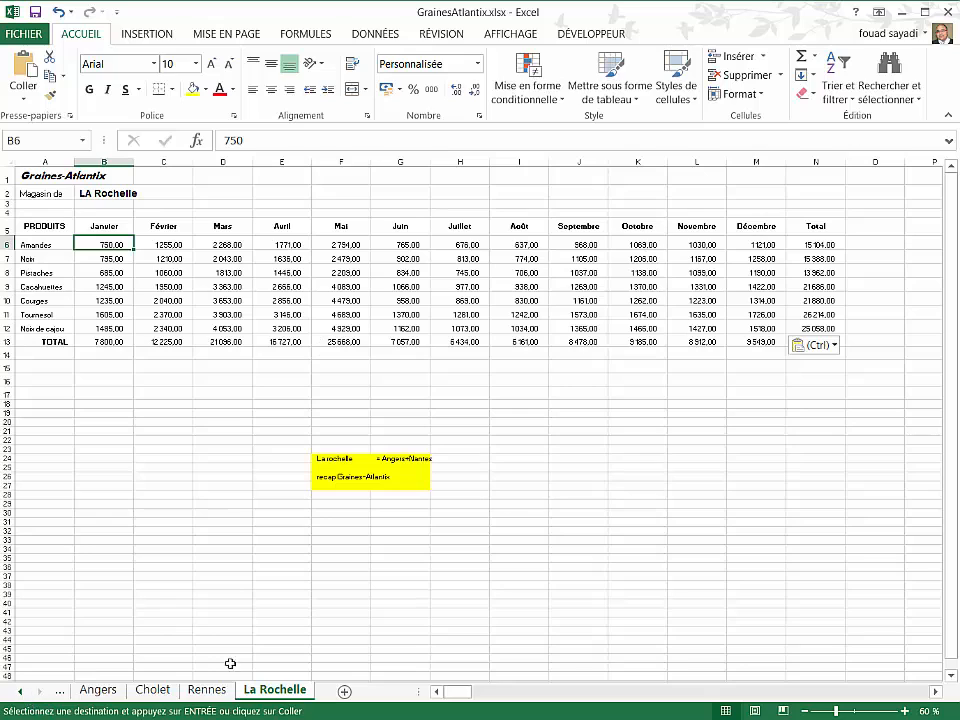
left_click_drag(421, 691, 558, 691)
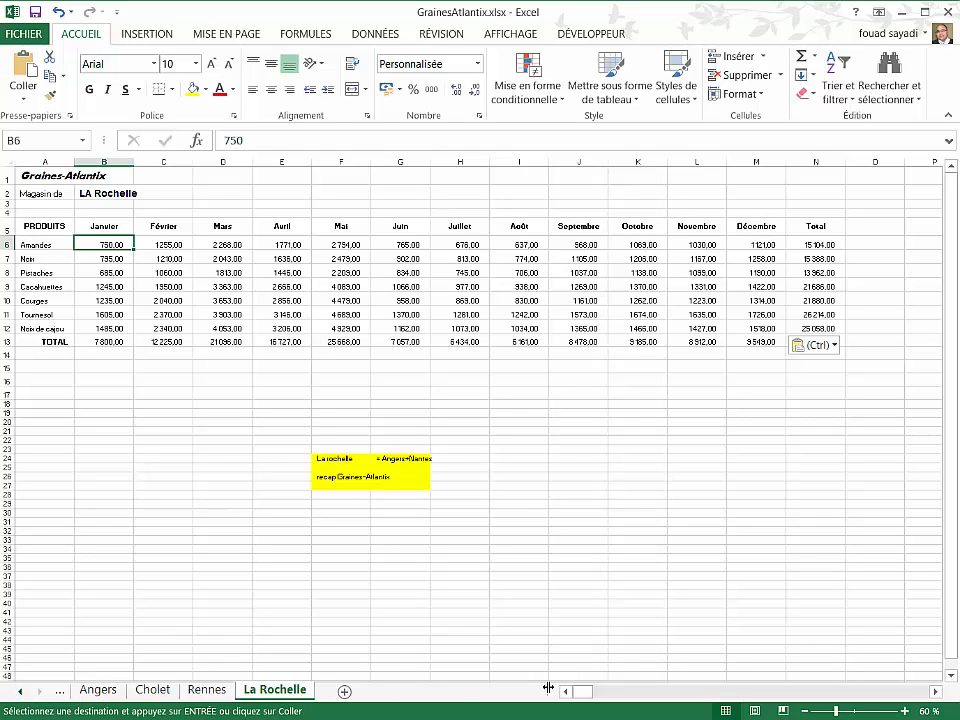
left_click(22, 691)
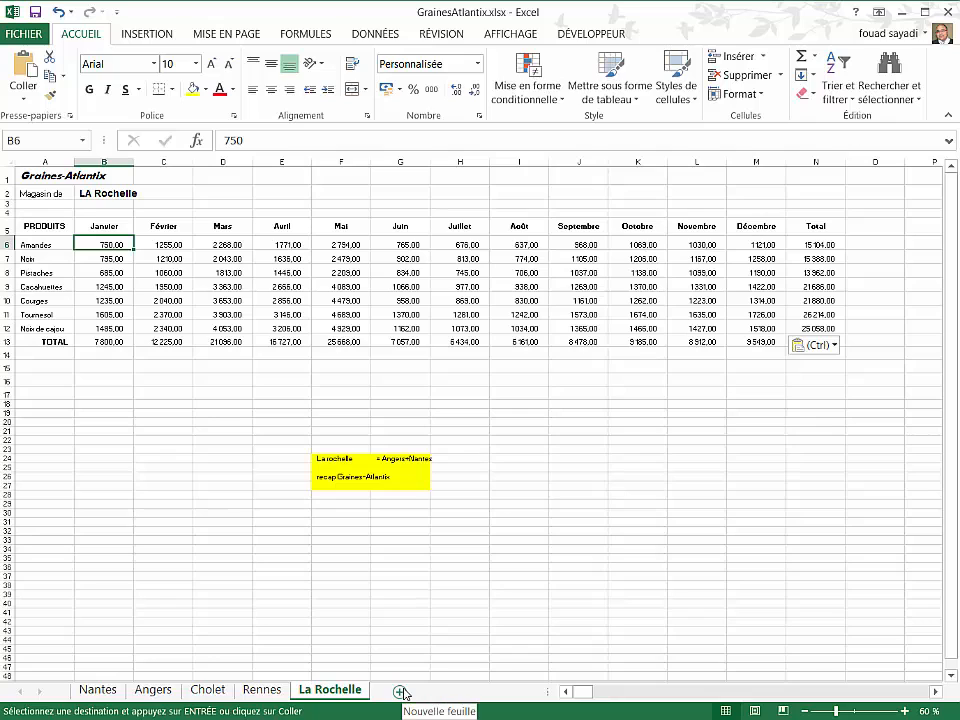
left_click(111, 690)
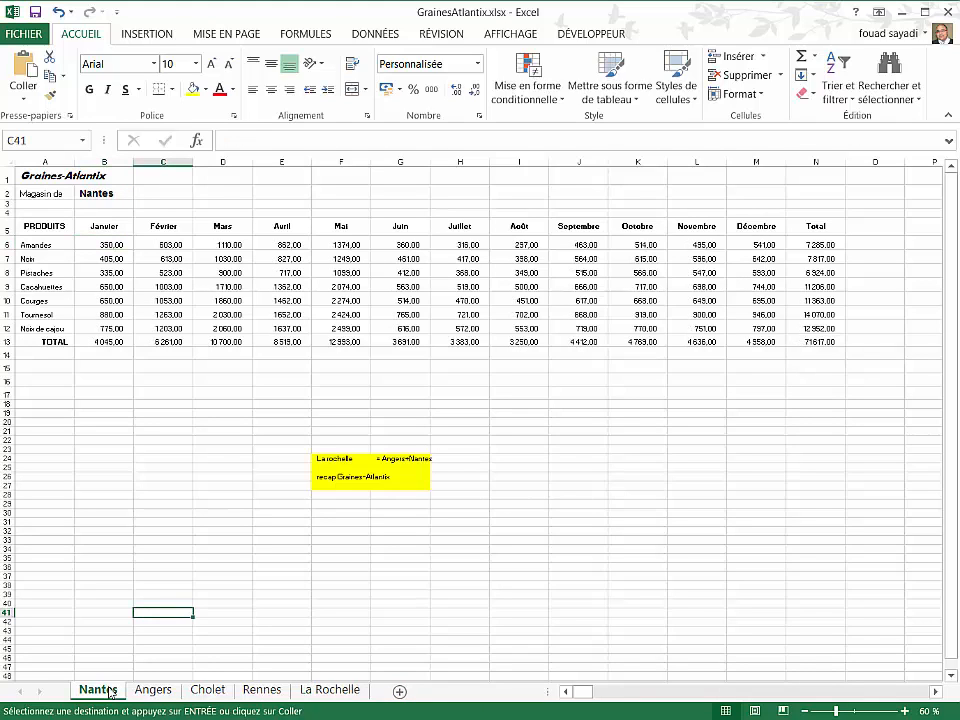
right_click(111, 690)
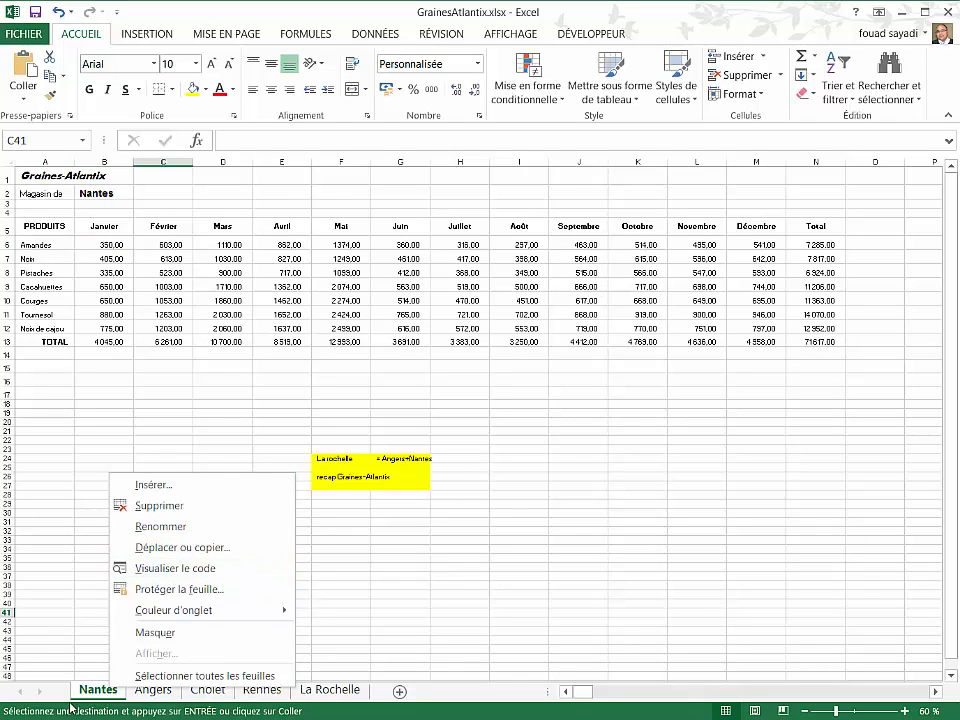
left_click(103, 697)
mouse_move(101, 696)
left_mouse_down()
mouse_move(221, 675)
mouse_move(373, 688)
left_mouse_up()
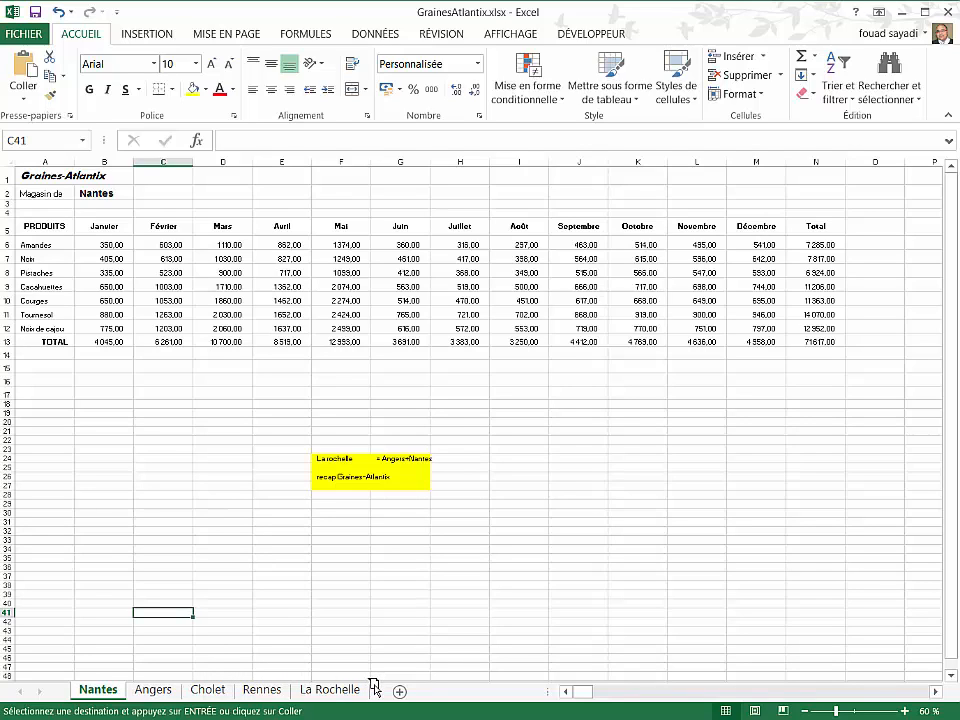
left_click_drag(373, 688, 373, 688)
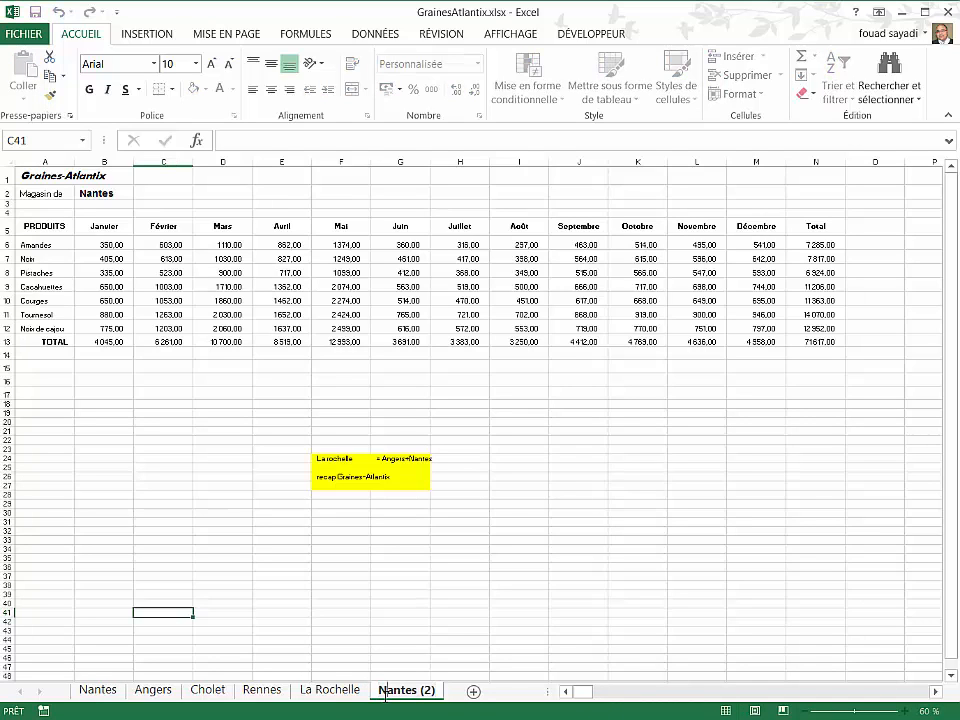
Rename the copied Nantes sheet as Recap
double_click(400, 689)
key("BackSpace")
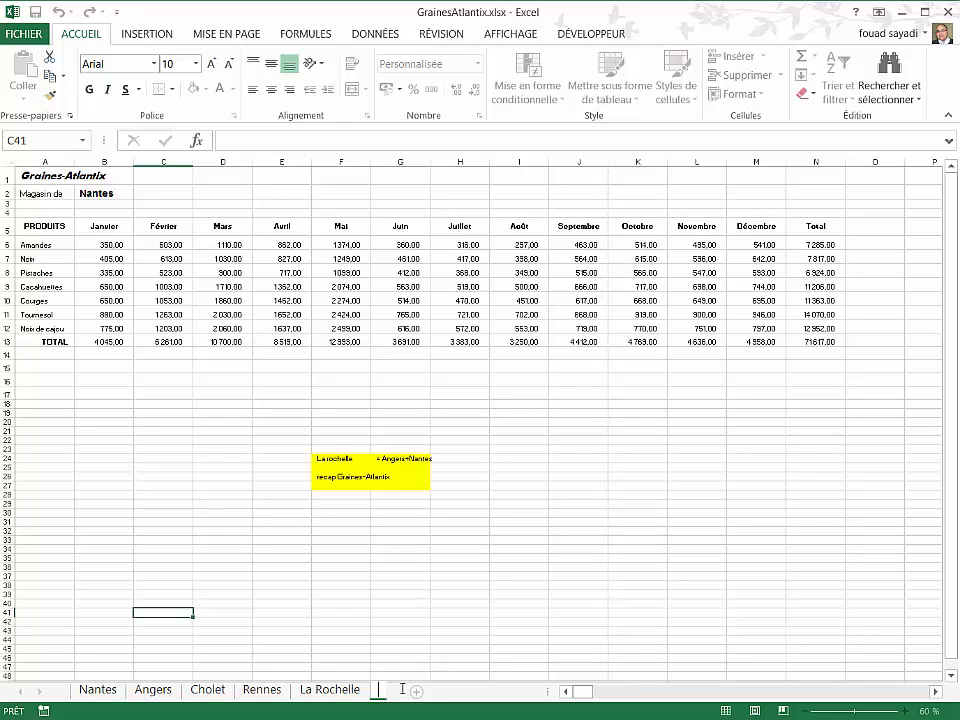
type("Recap")
key("Return")
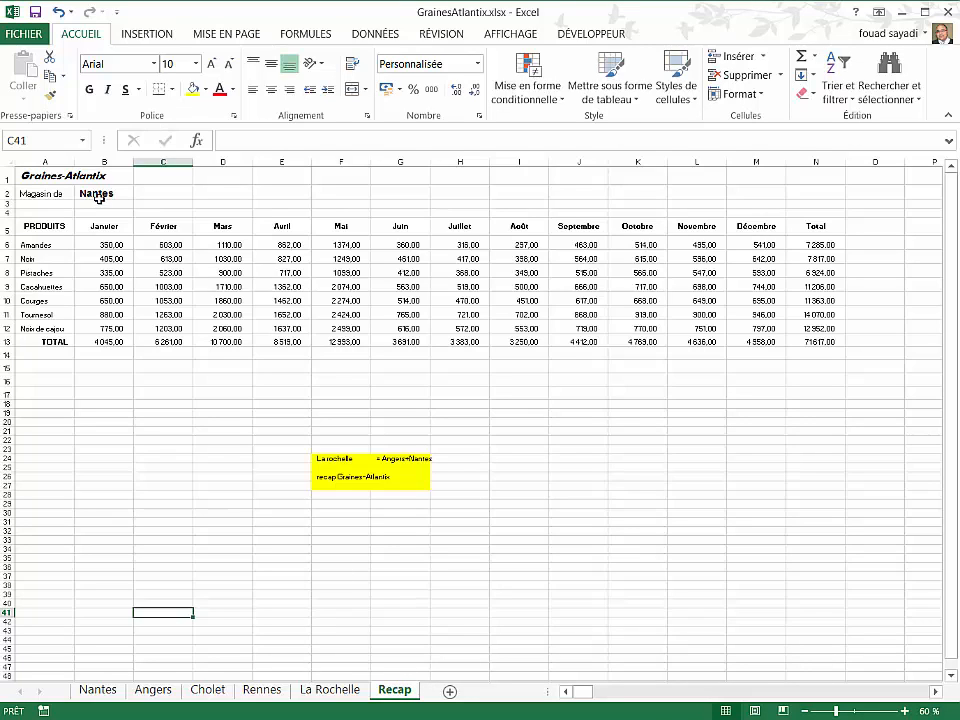
Clear the store label and name in row 2 and the monthly product figures in B6:M12 of the Recap sheet
left_click_drag(97, 193, 33, 201)
key("Delete")
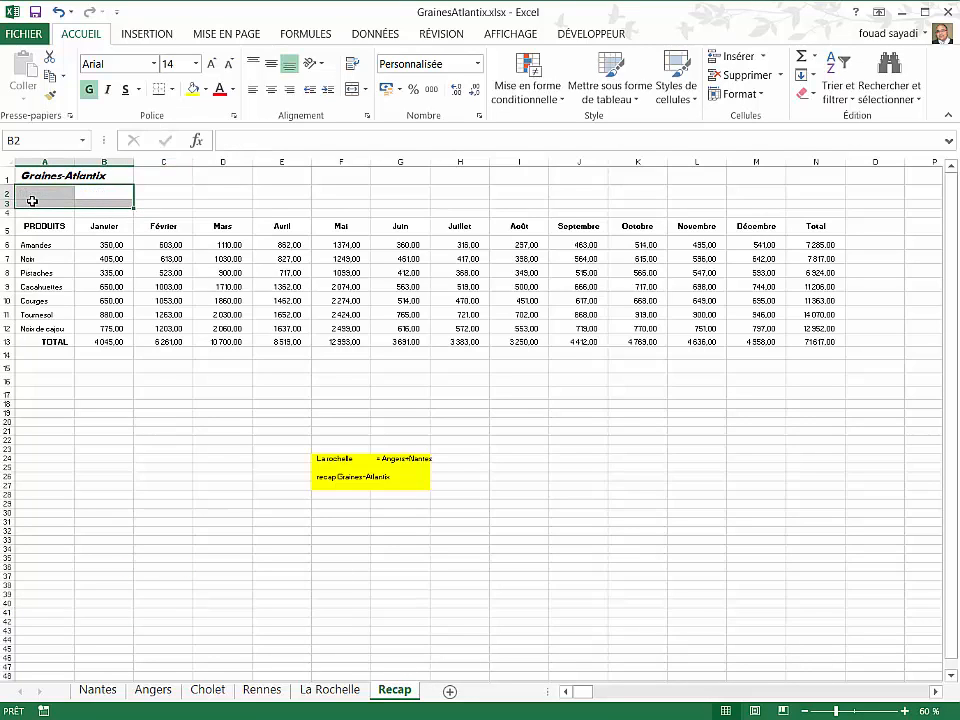
left_click(64, 257)
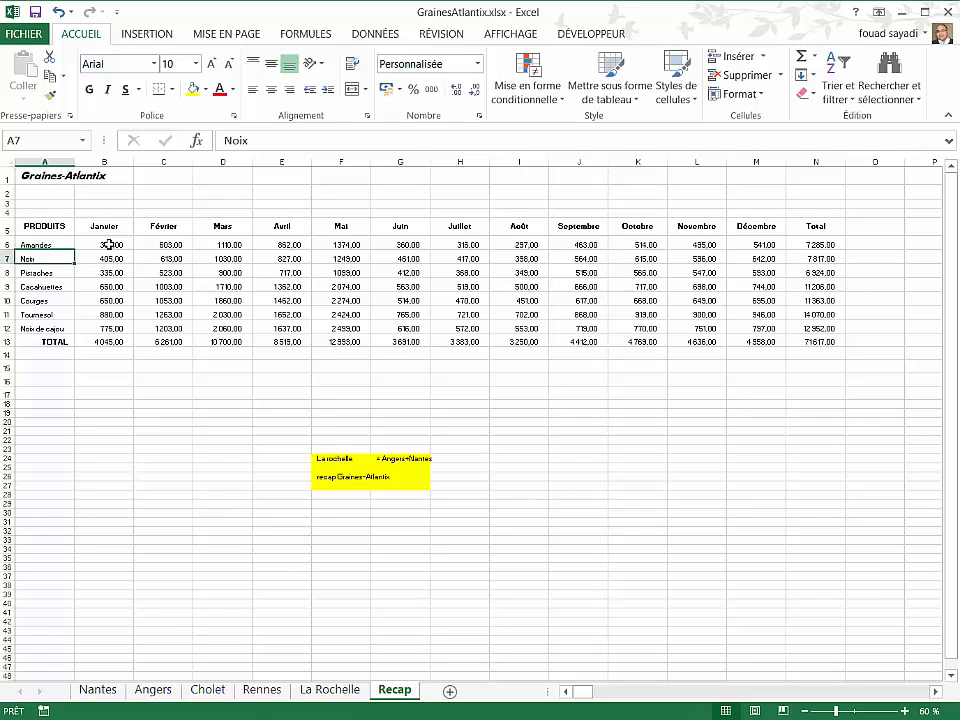
left_click_drag(108, 244, 761, 326)
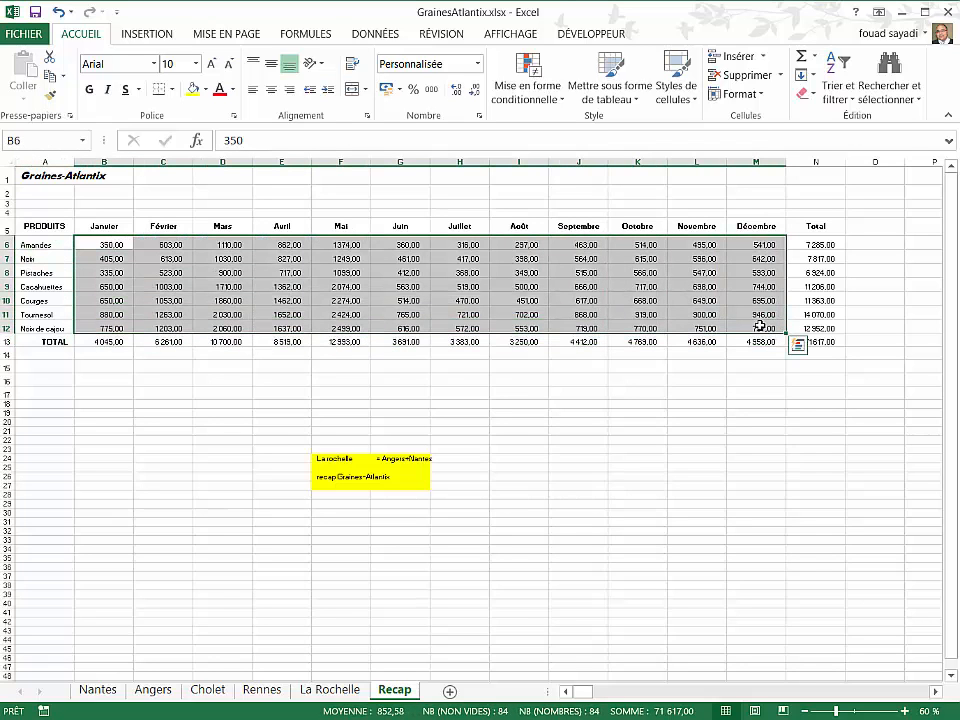
key("Delete")
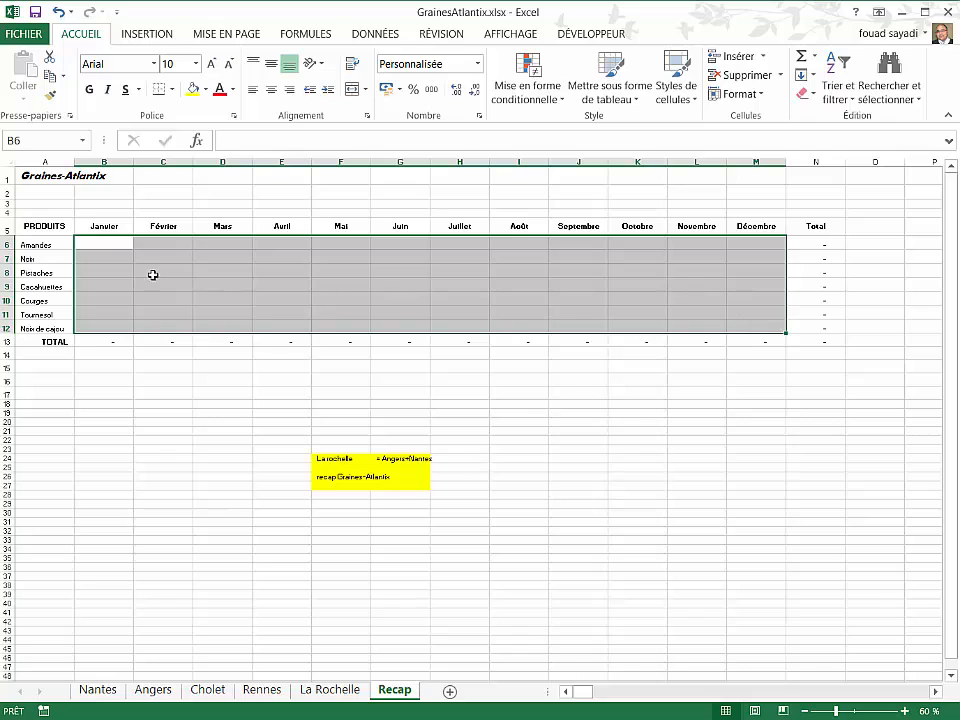
Begin a formula in B6 of the Recap sheet that adds Nantes!B6 and Angers!D40
left_click(99, 248)
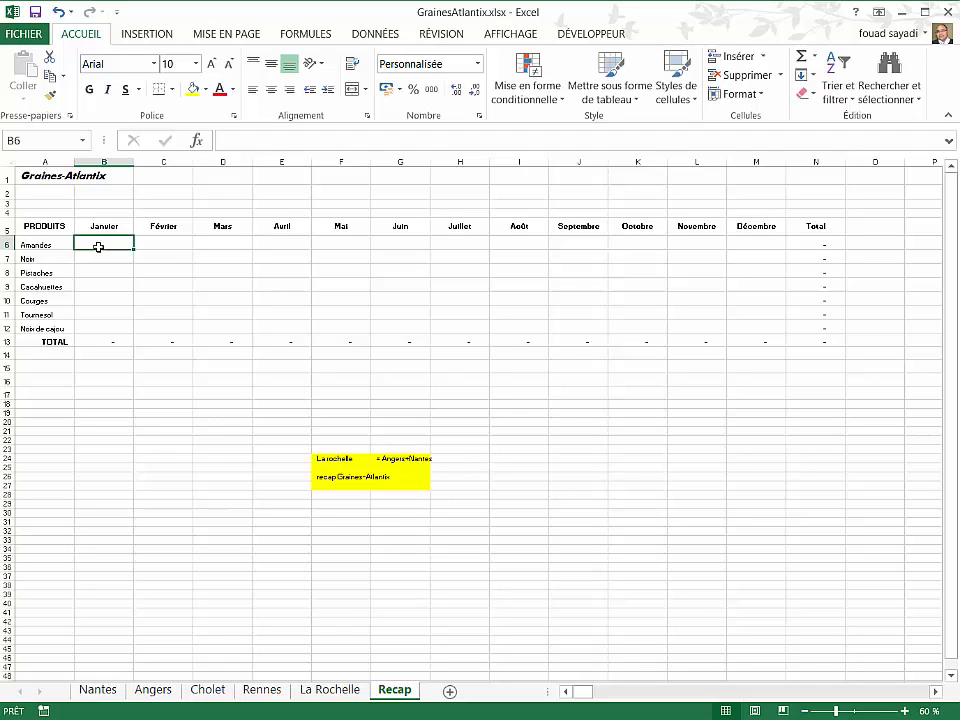
type("=")
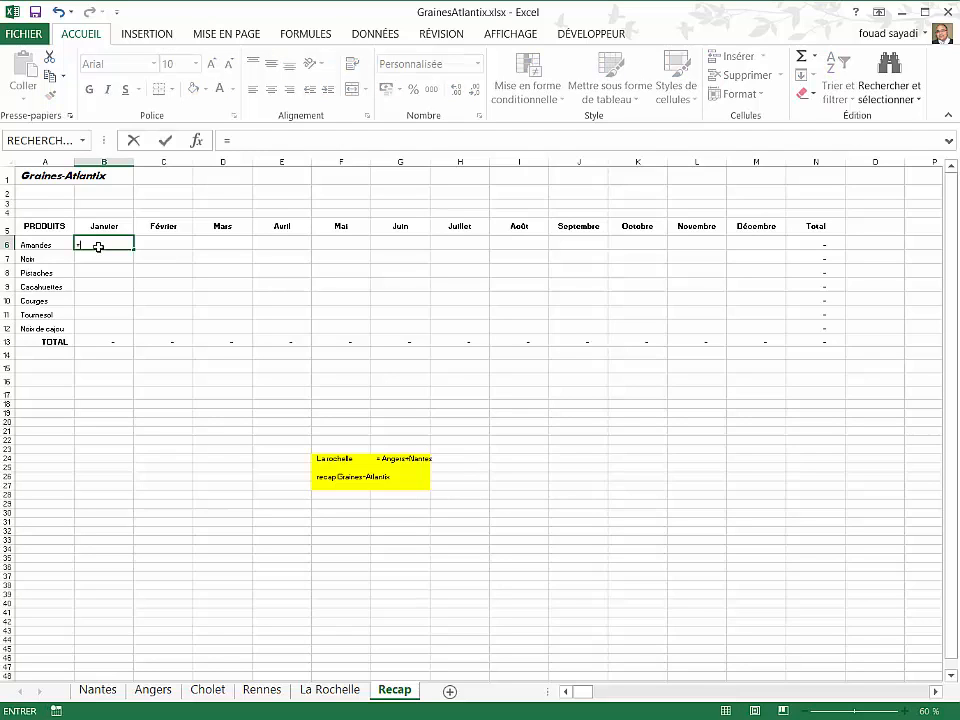
left_click(99, 690)
left_click(108, 245)
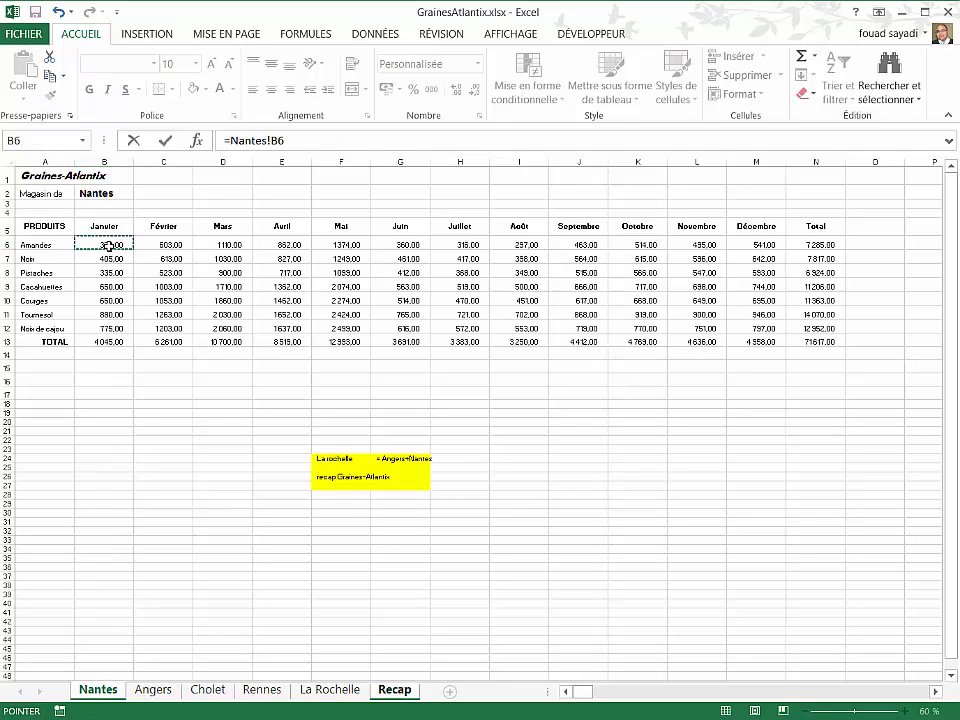
type("+")
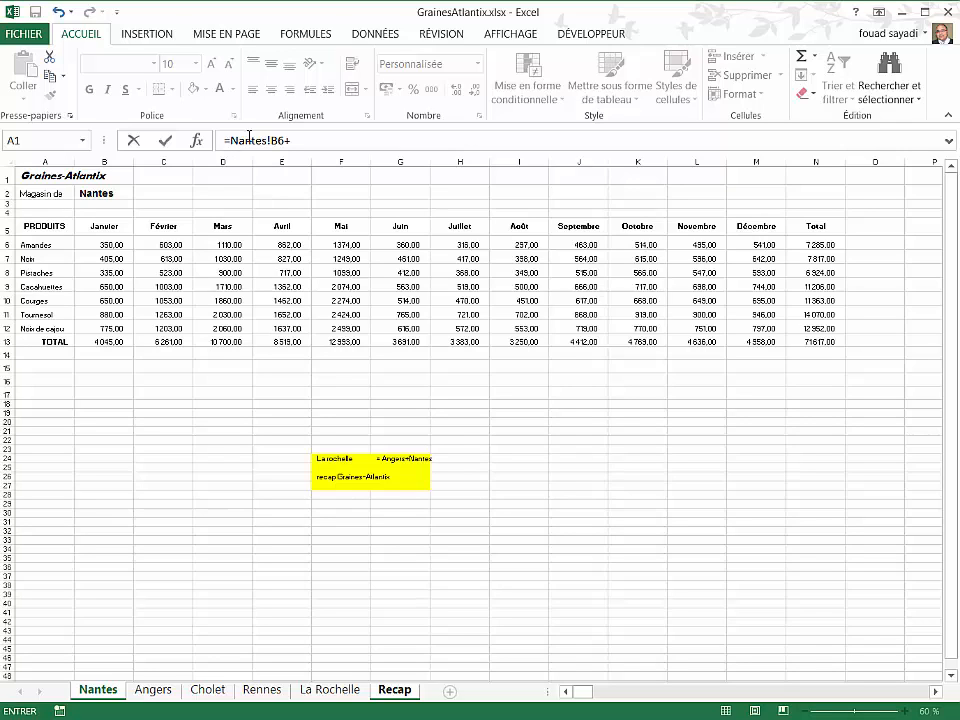
left_click(304, 140)
left_click(155, 692)
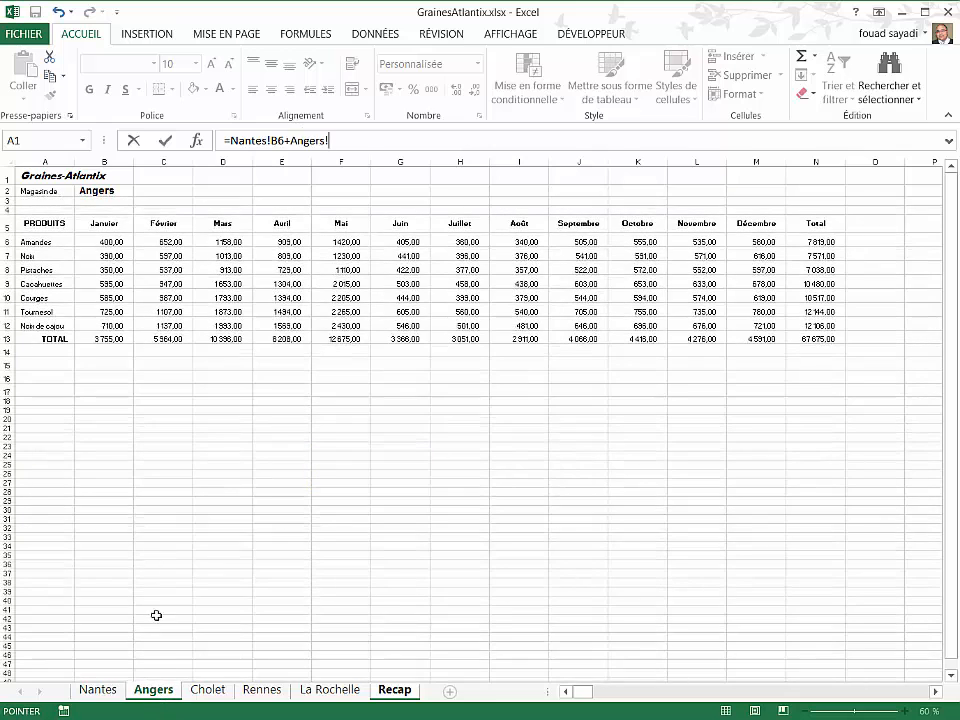
left_click(115, 242)
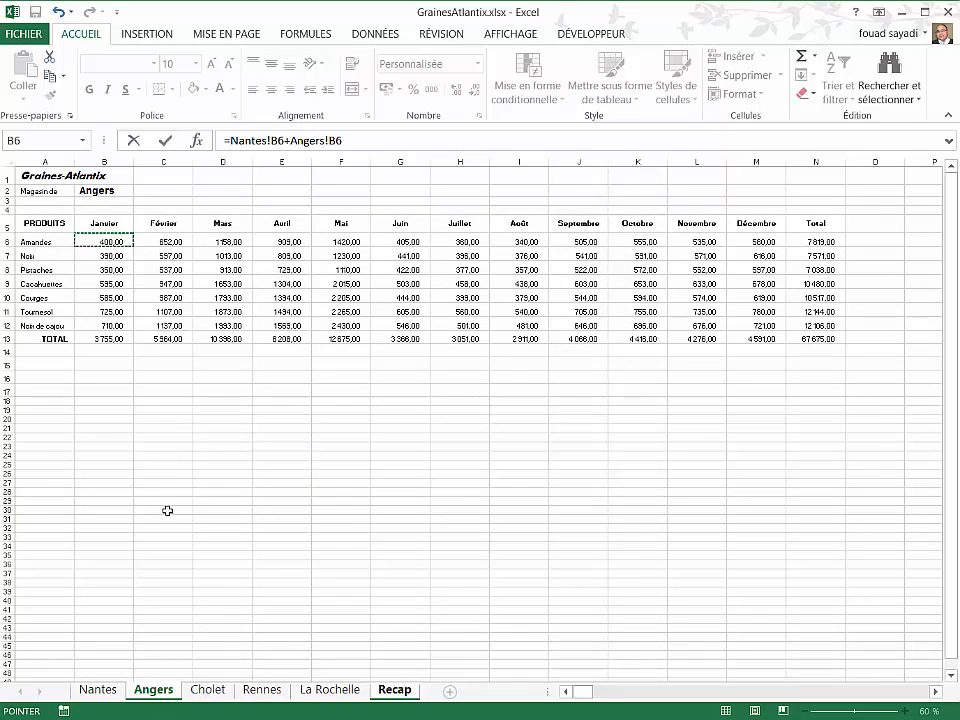
left_click(195, 600)
type("+")
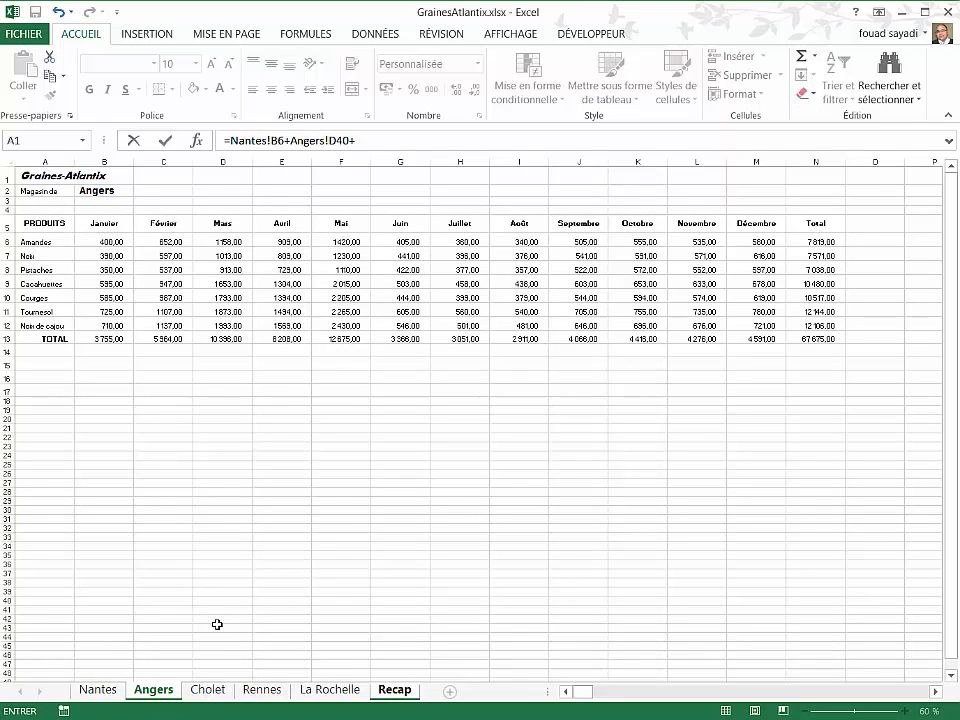
Extend the Recap formula with cell B6 of the Cholet, Rennes and La Rochelle sheets
left_click(213, 689)
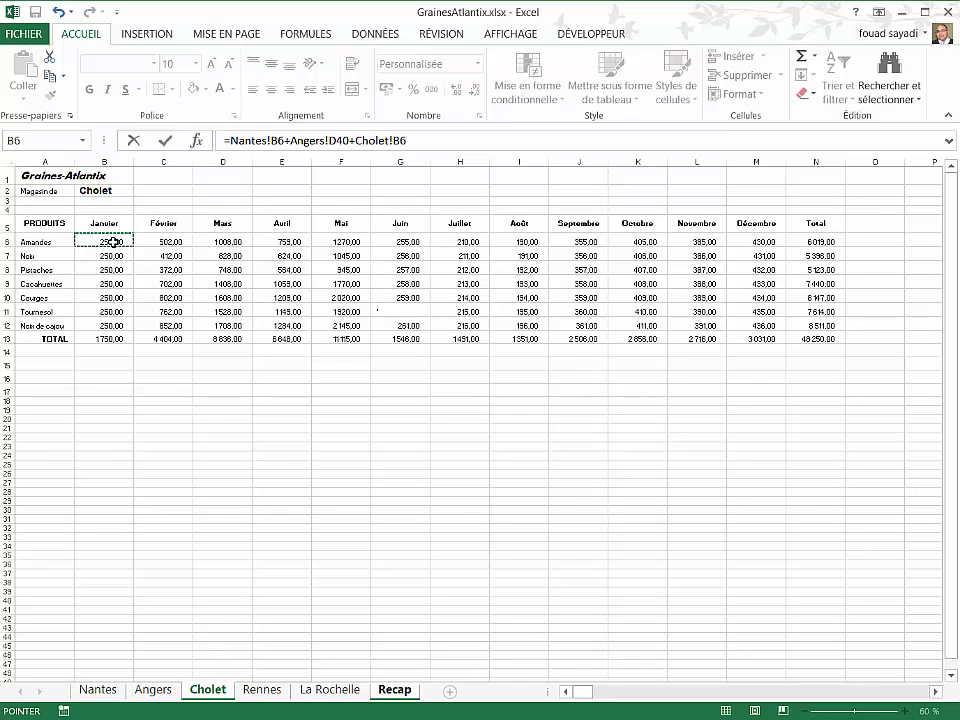
type("+")
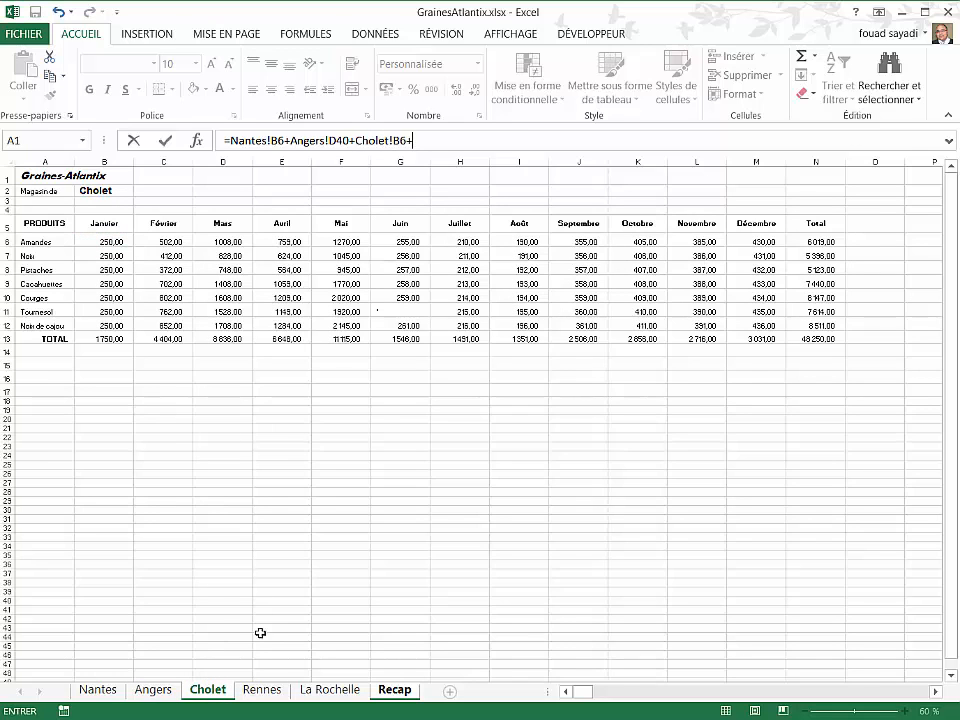
left_click(264, 689)
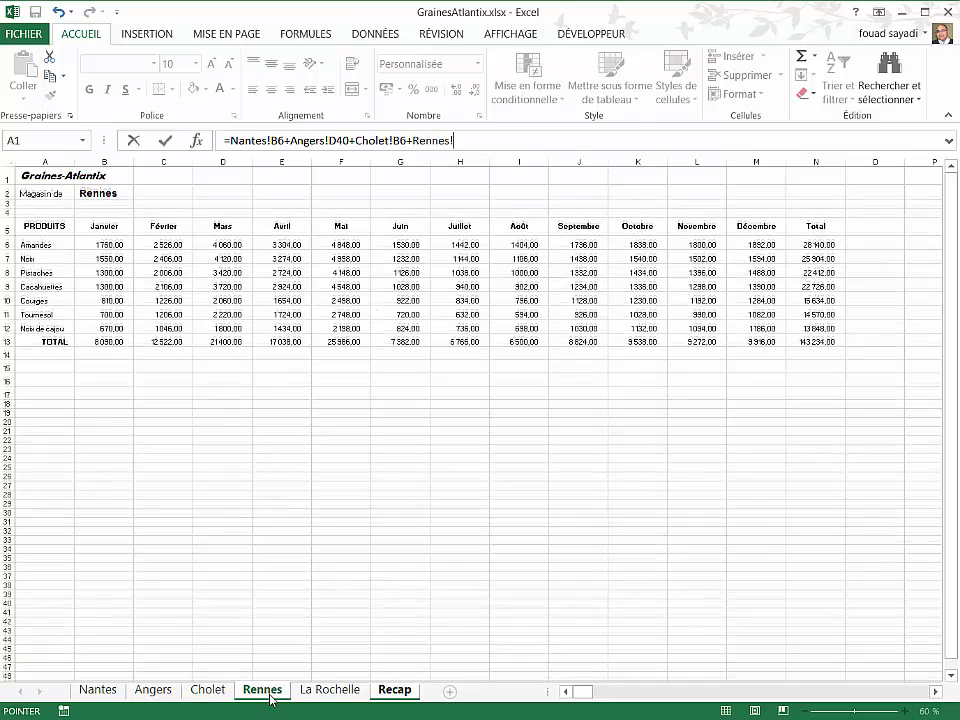
left_click(106, 244)
type("+")
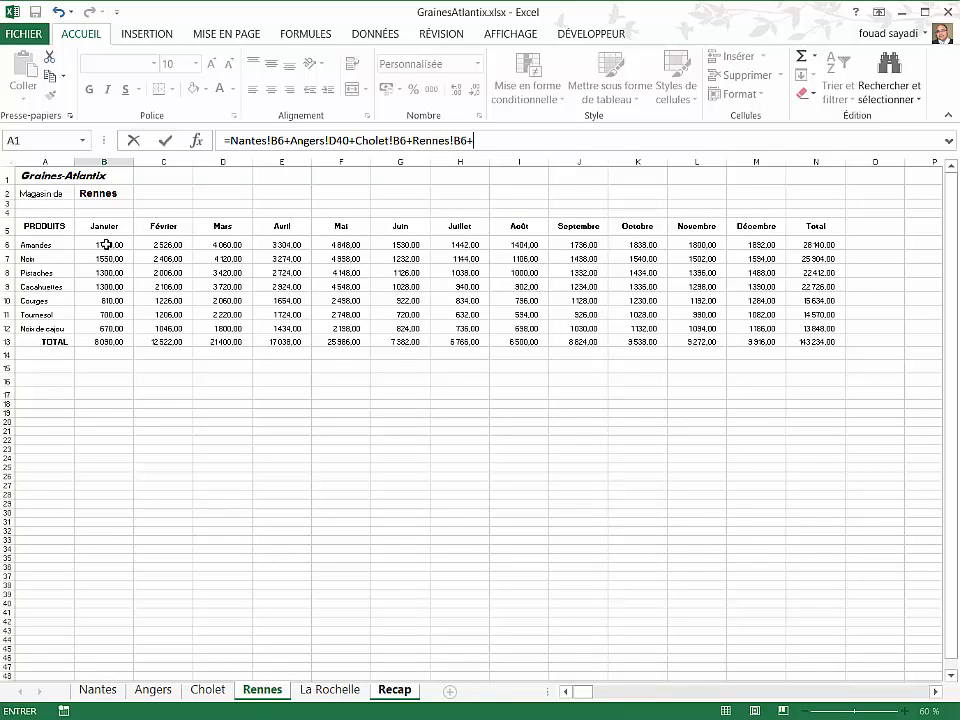
left_click(322, 690)
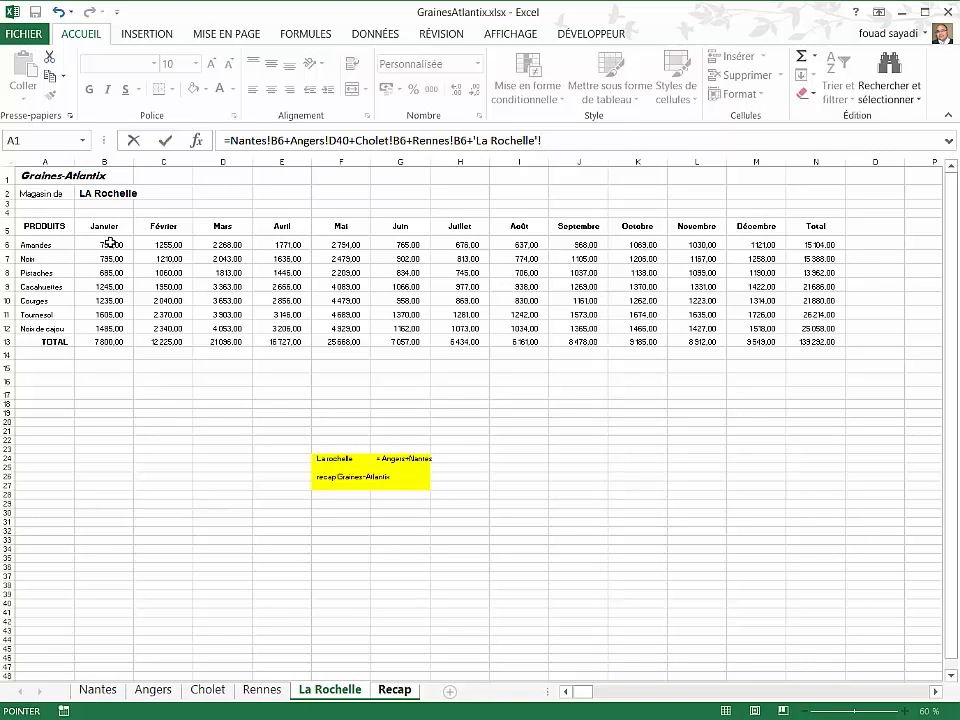
left_click(111, 242)
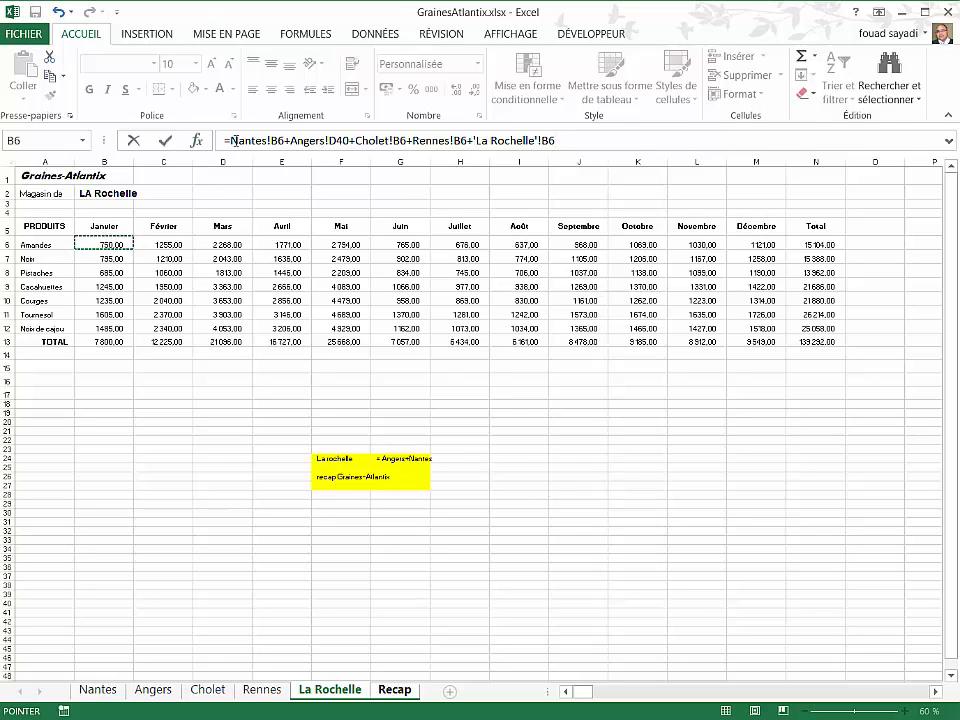
Correct the Angers reference in the Recap formula to Angers!B6 and enter the formula
double_click(333, 140)
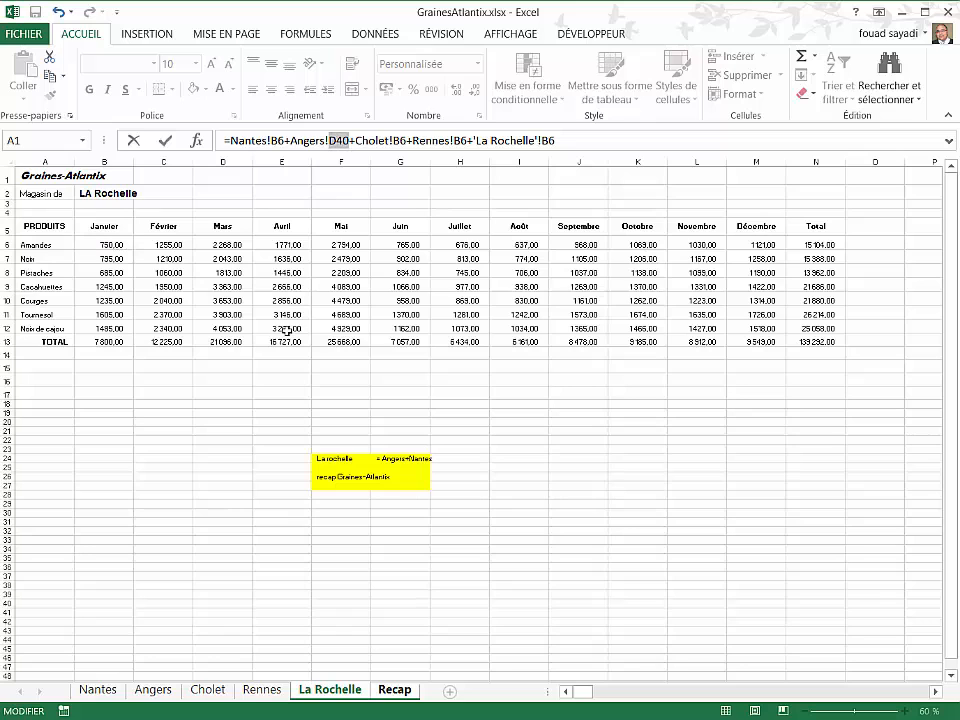
left_click(141, 697)
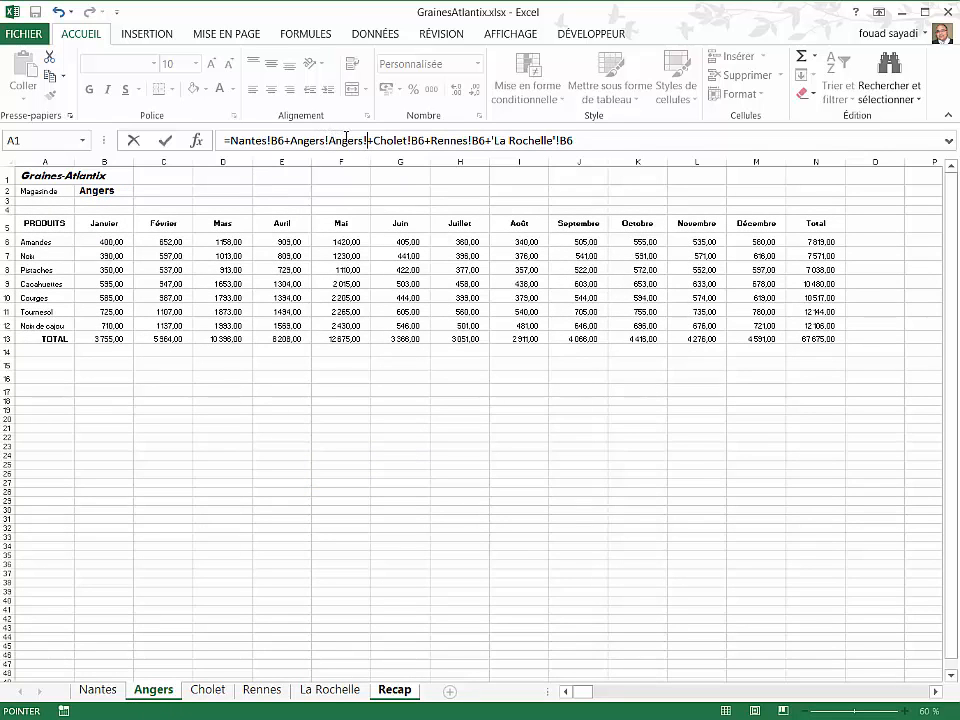
left_click_drag(367, 141, 340, 141)
key("Delete")
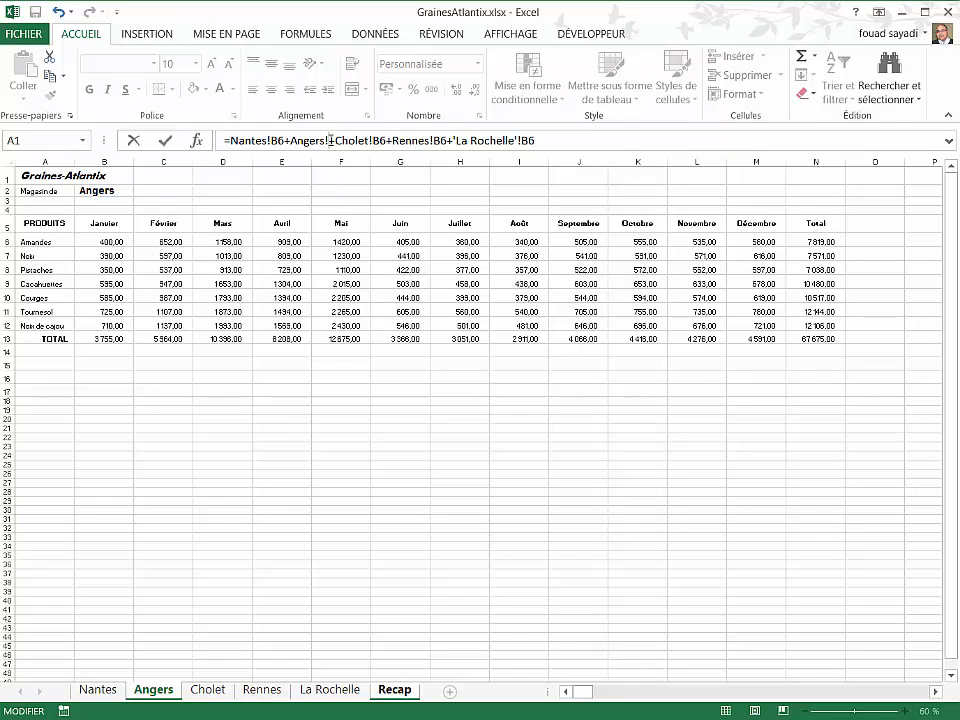
key("BackSpace")
key("BackSpace")
key("BackSpace")
key("BackSpace")
key("BackSpace")
key("BackSpace")
key("BackSpace")
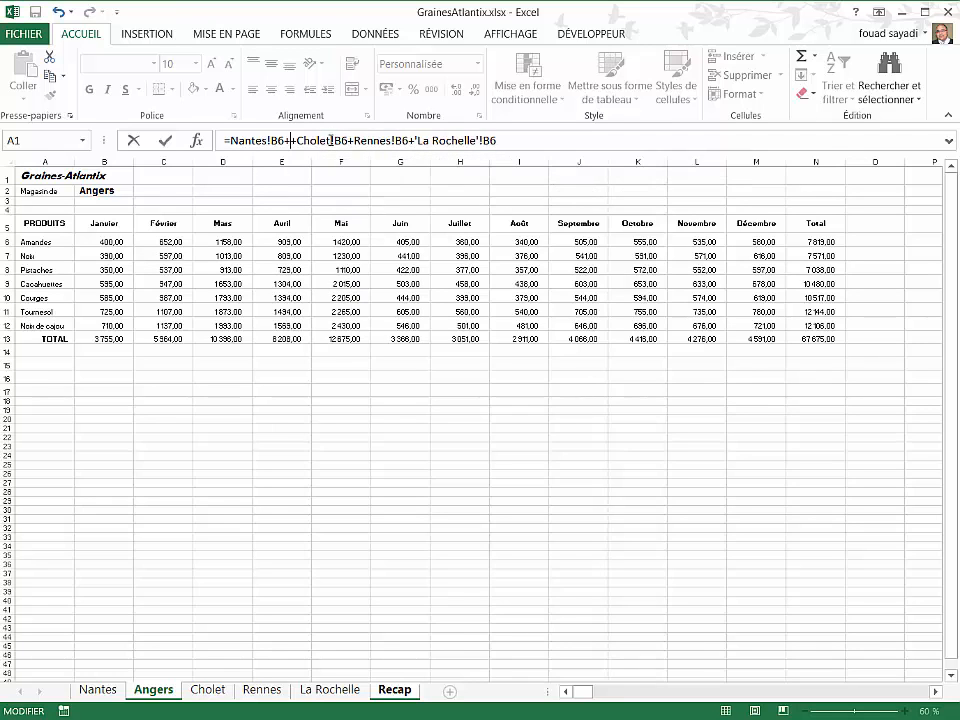
left_click(103, 241)
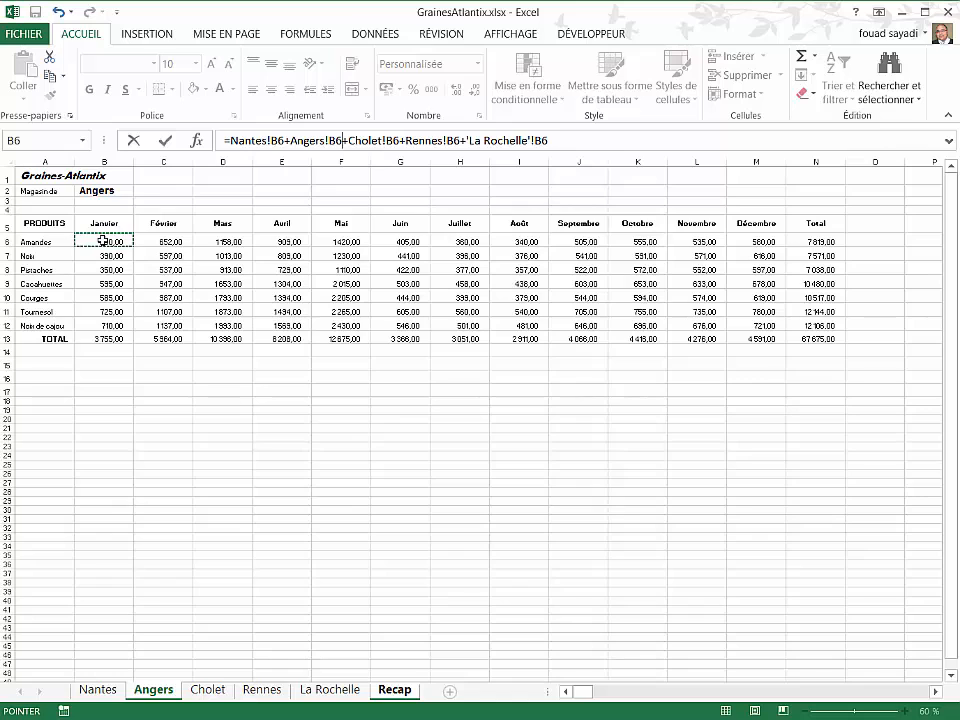
key("Return")
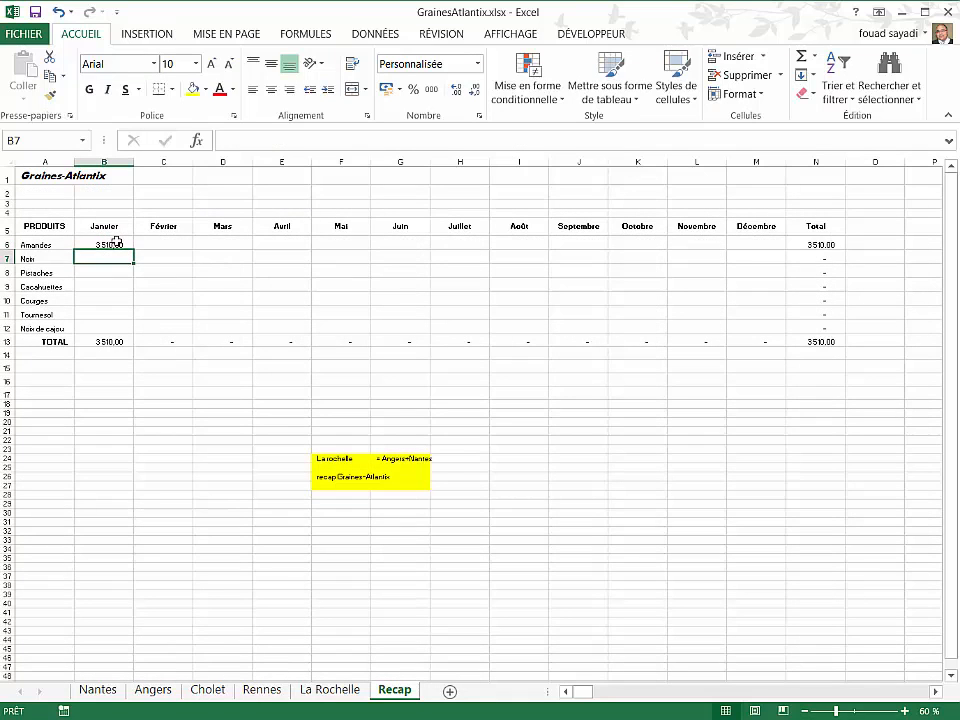
Fill the B6 formula of the Recap sheet across all months and products, B6:M12
left_click(117, 242)
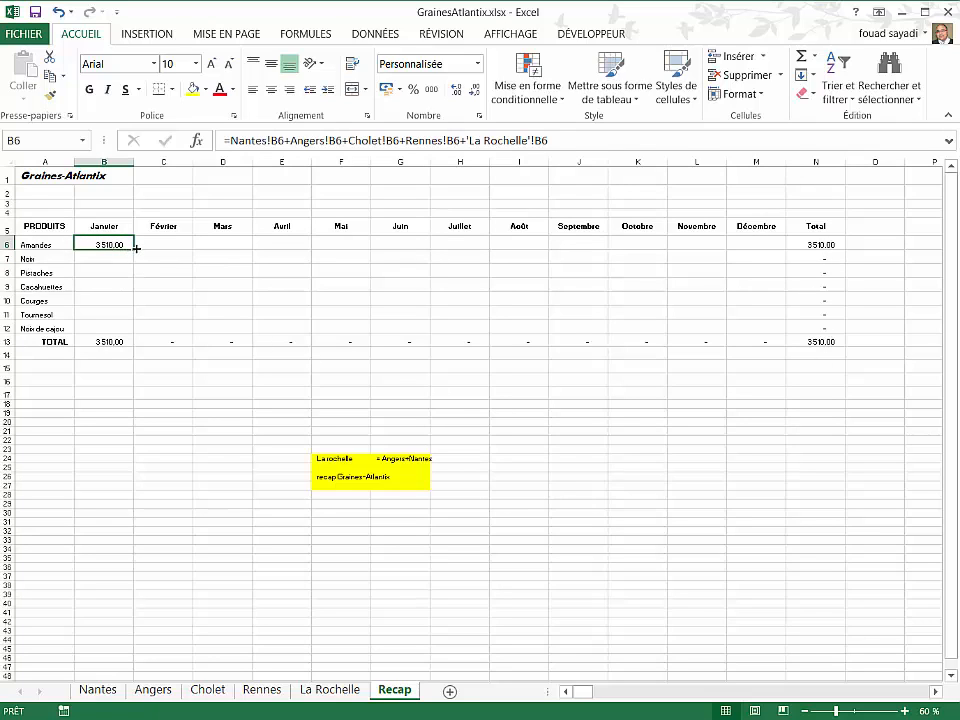
left_click_drag(136, 248, 771, 318)
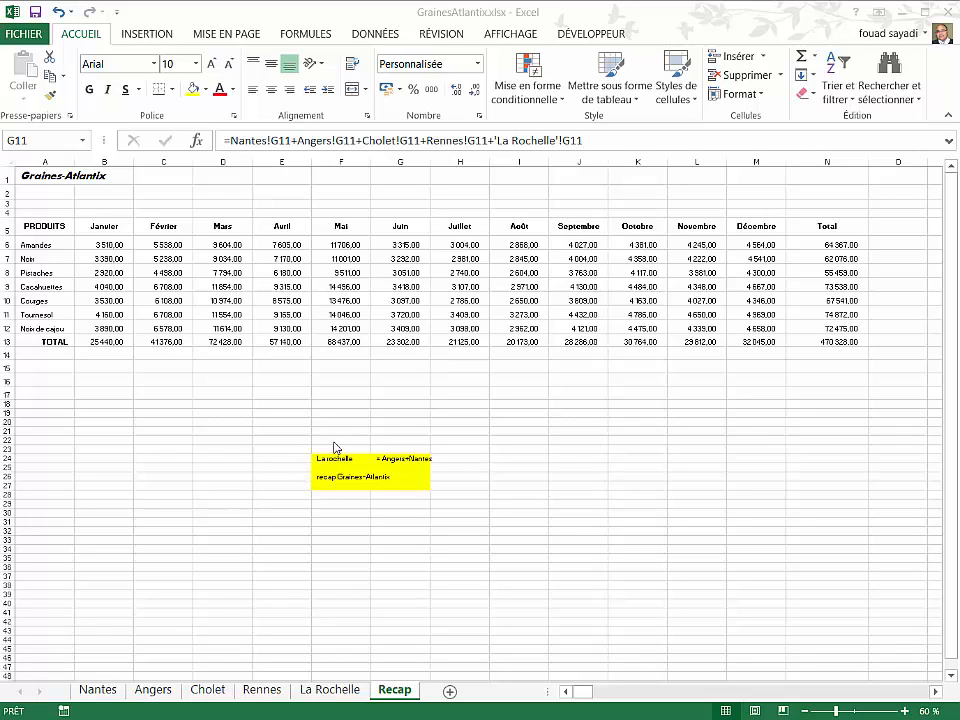
left_click(292, 439)
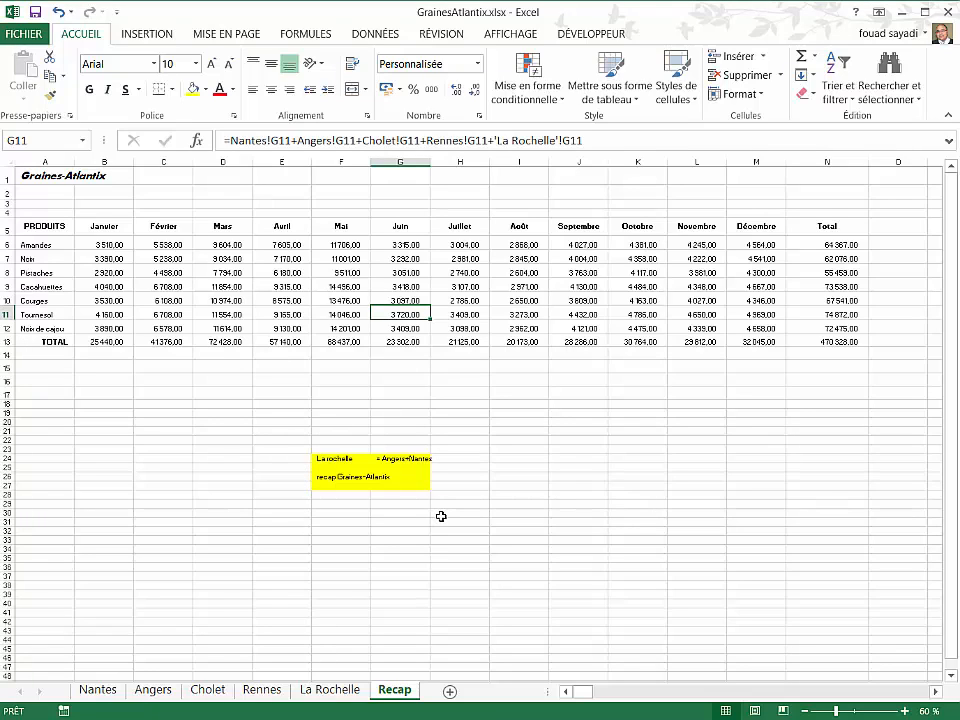
Move the yellow note block below the Recap table to the area around M48:N51 and select cell A17
left_click_drag(276, 431, 884, 686)
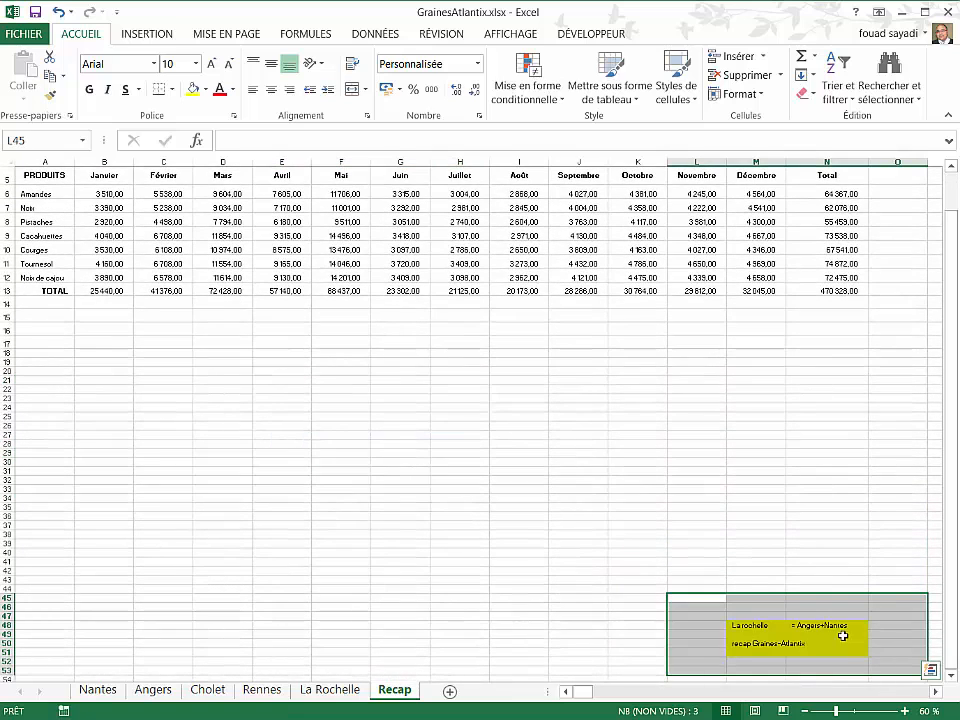
left_click(37, 423)
left_click(38, 340)
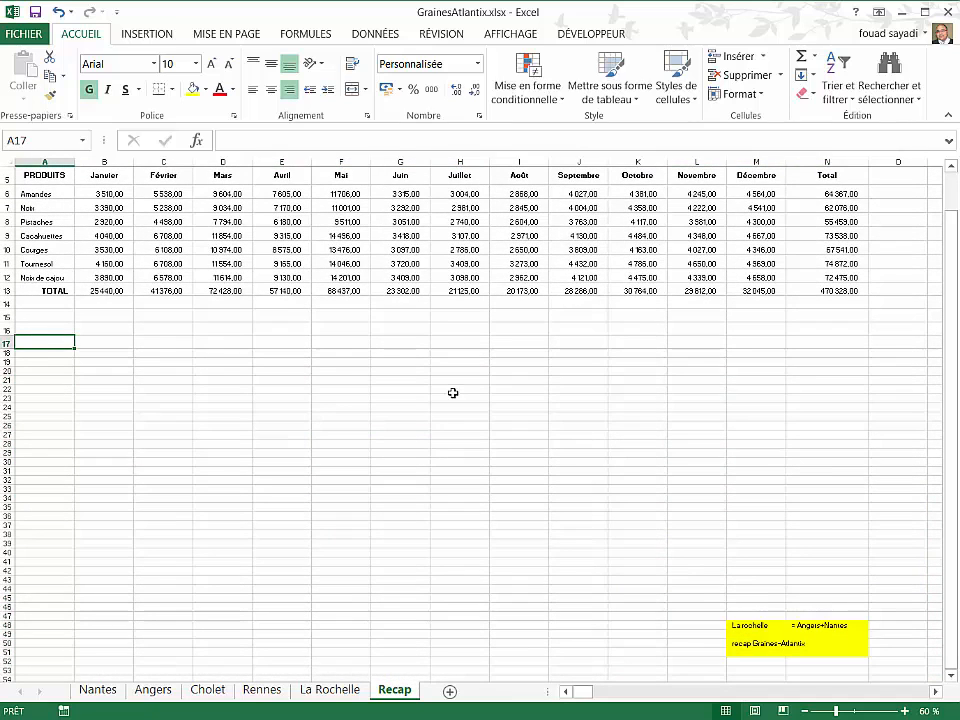
Start a data consolidation at cell A17 of the Recap sheet with the Somme function, keeping the table in view
scroll(949, 189, "up", 2)
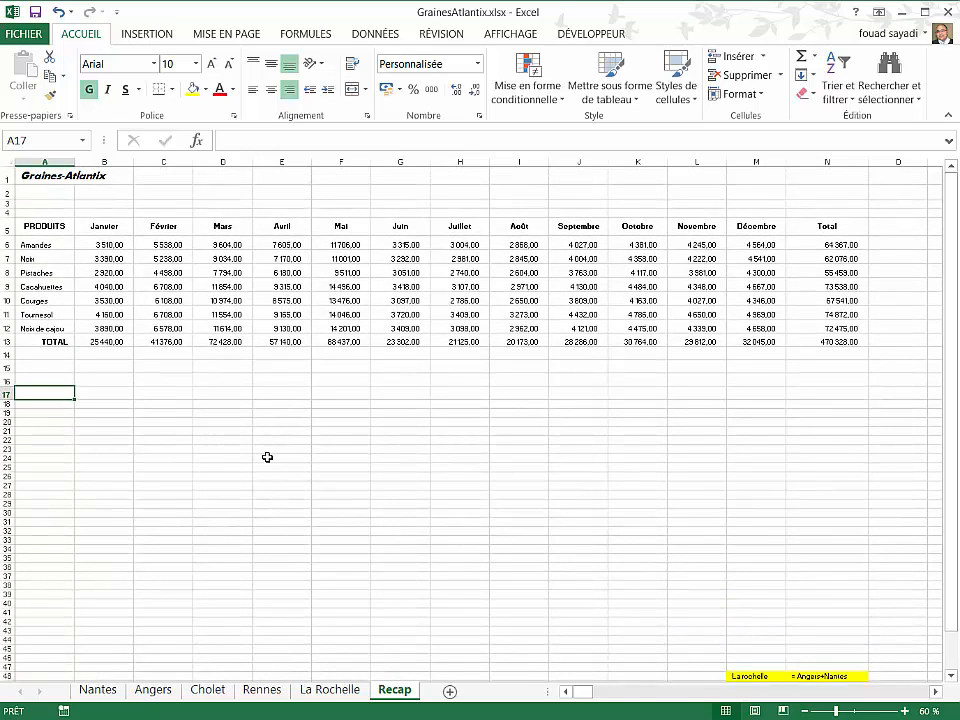
left_click(375, 33)
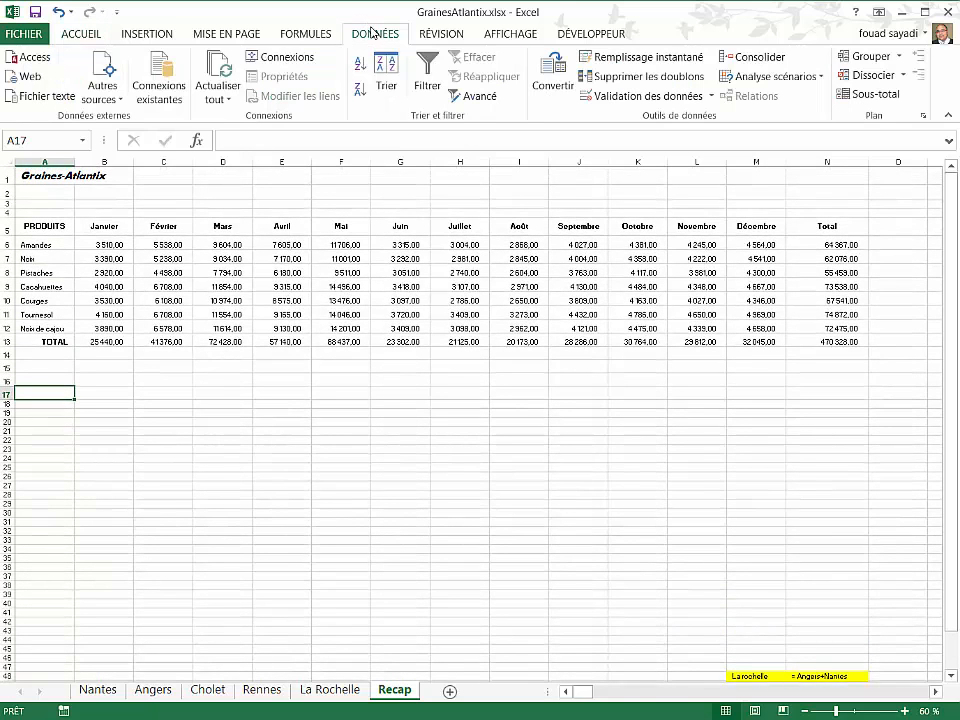
left_click(757, 56)
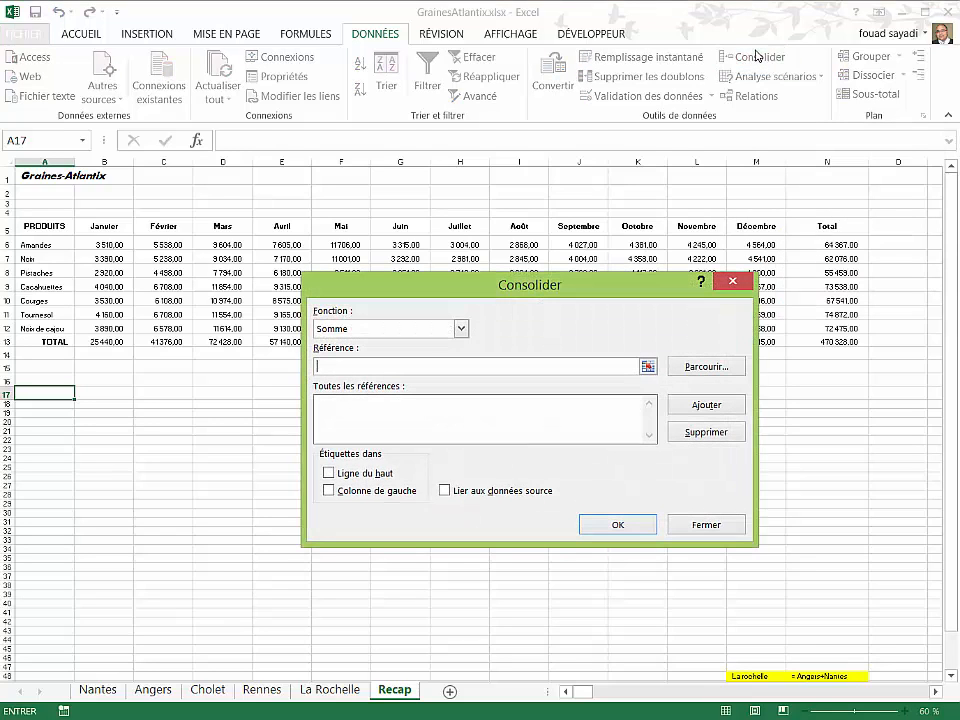
left_click(99, 690)
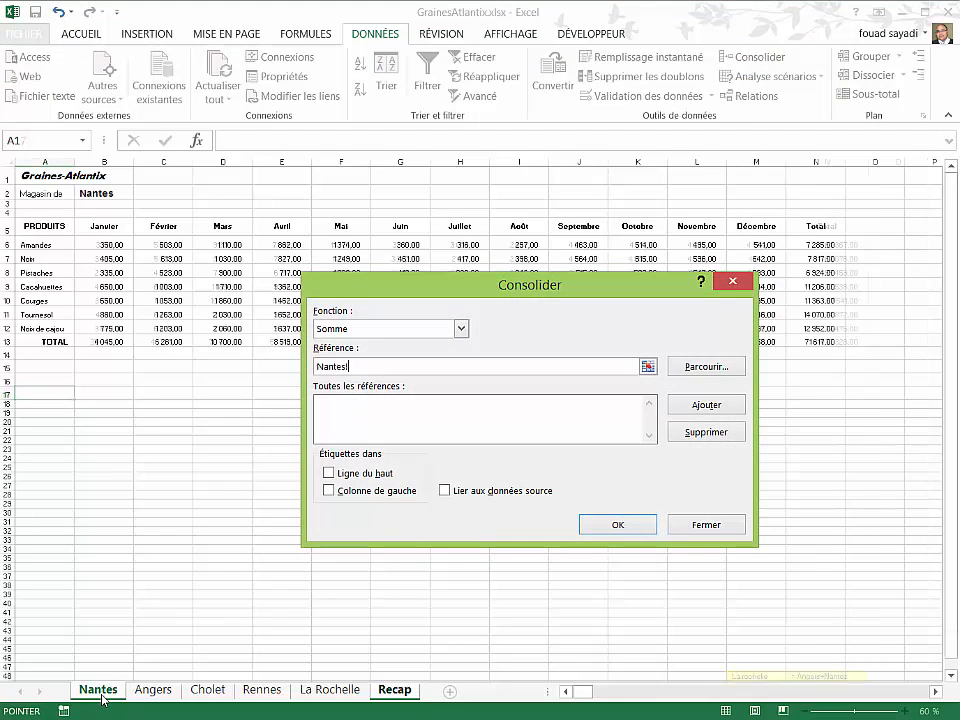
left_click(461, 329)
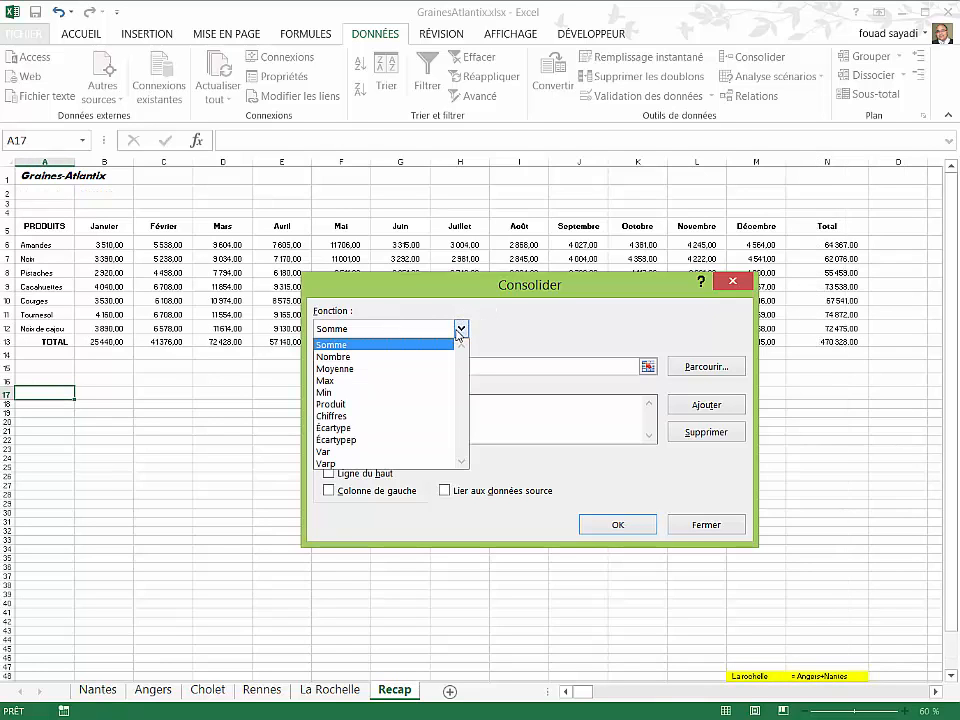
left_click(416, 345)
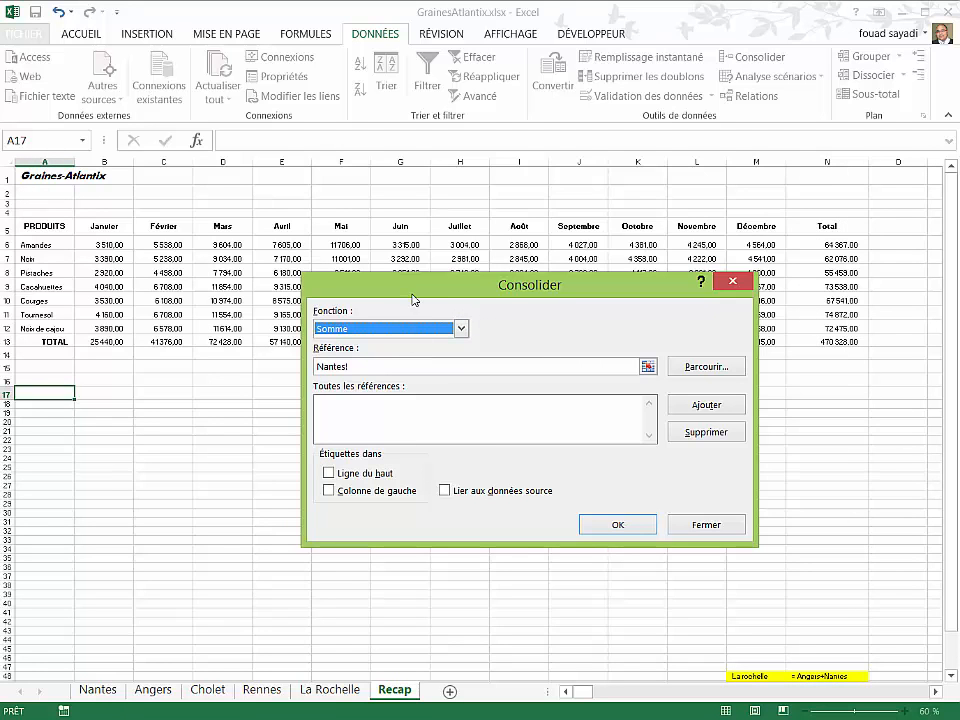
left_click_drag(414, 300, 519, 424)
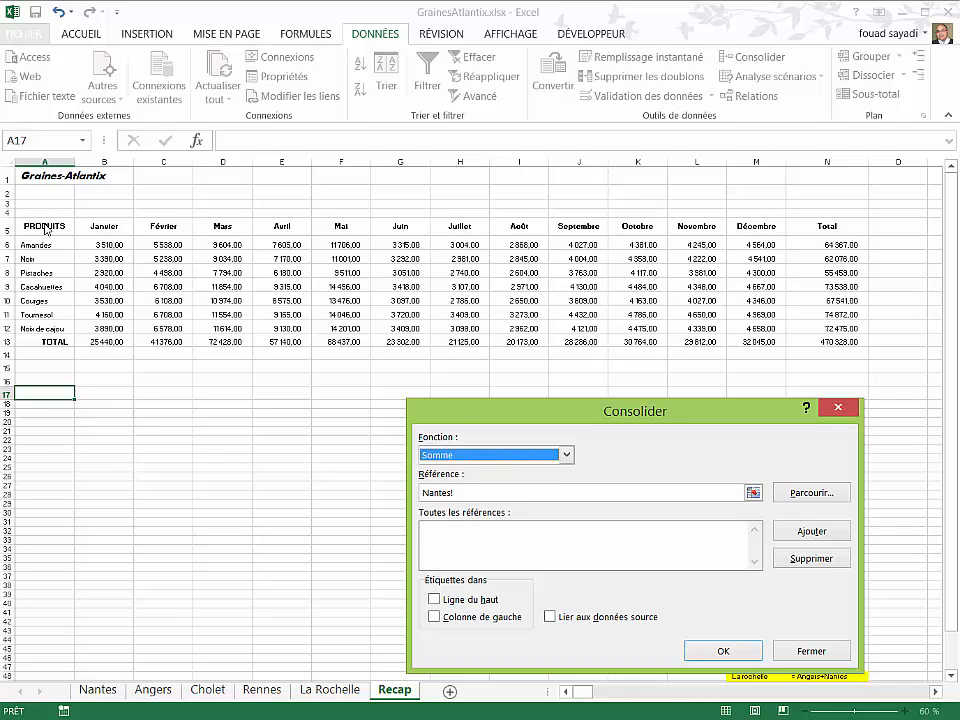
left_click(754, 493)
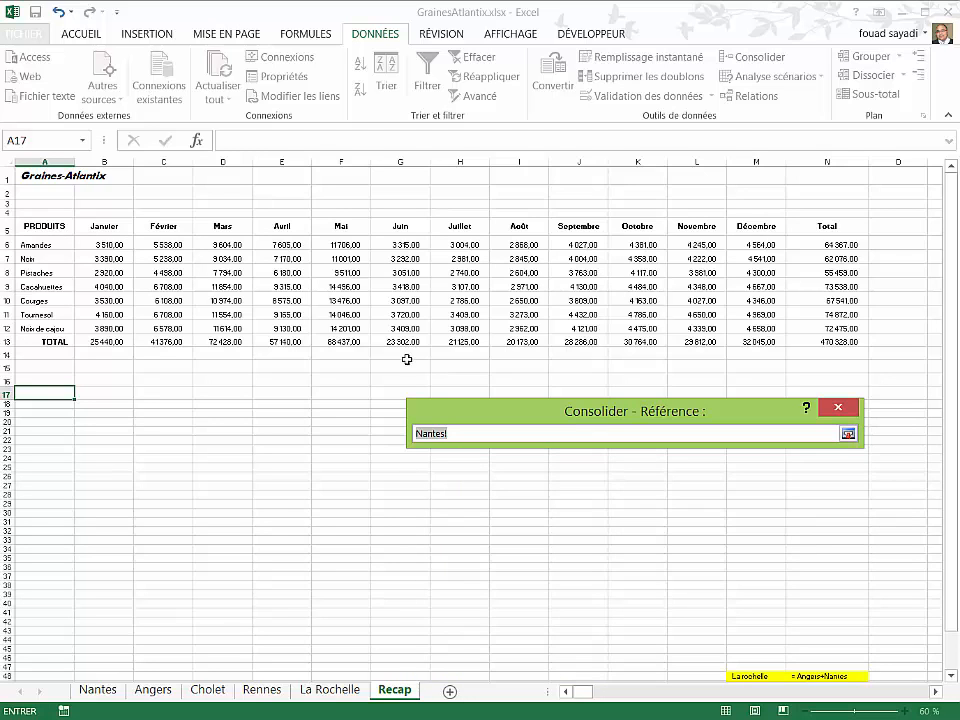
left_click(46, 225)
left_click_drag(46, 225, 845, 340)
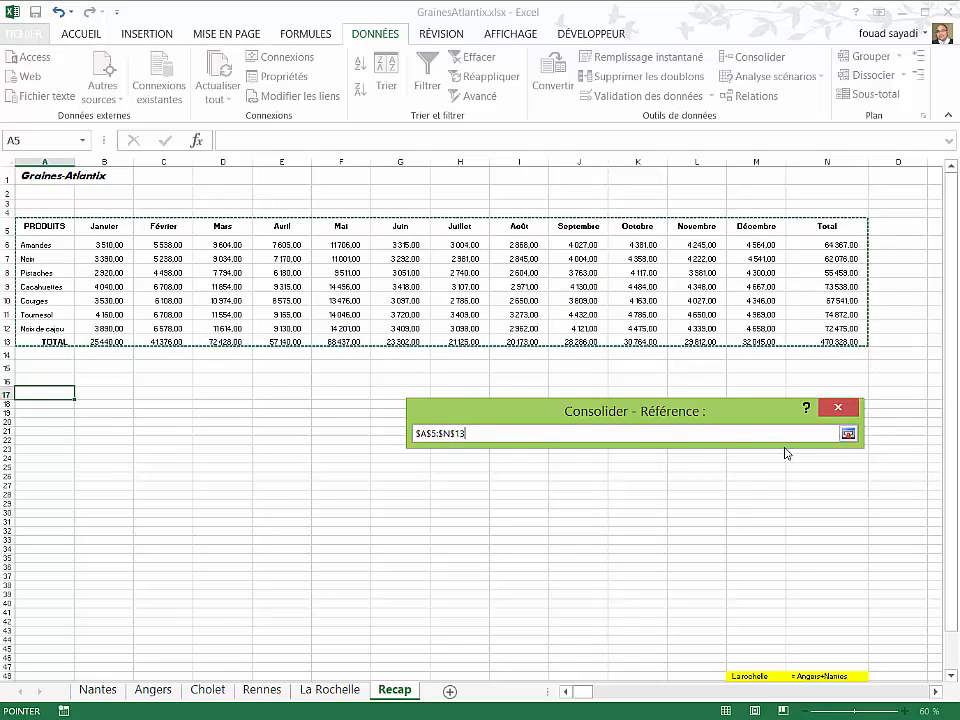
left_click(848, 435)
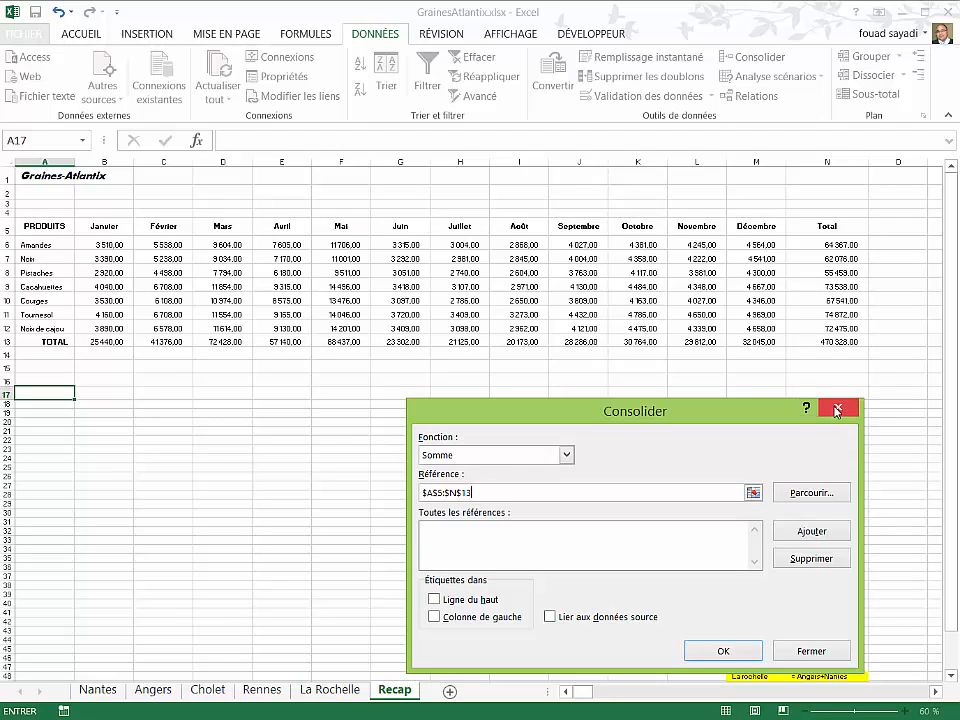
left_click_drag(474, 494, 382, 497)
key("BackSpace")
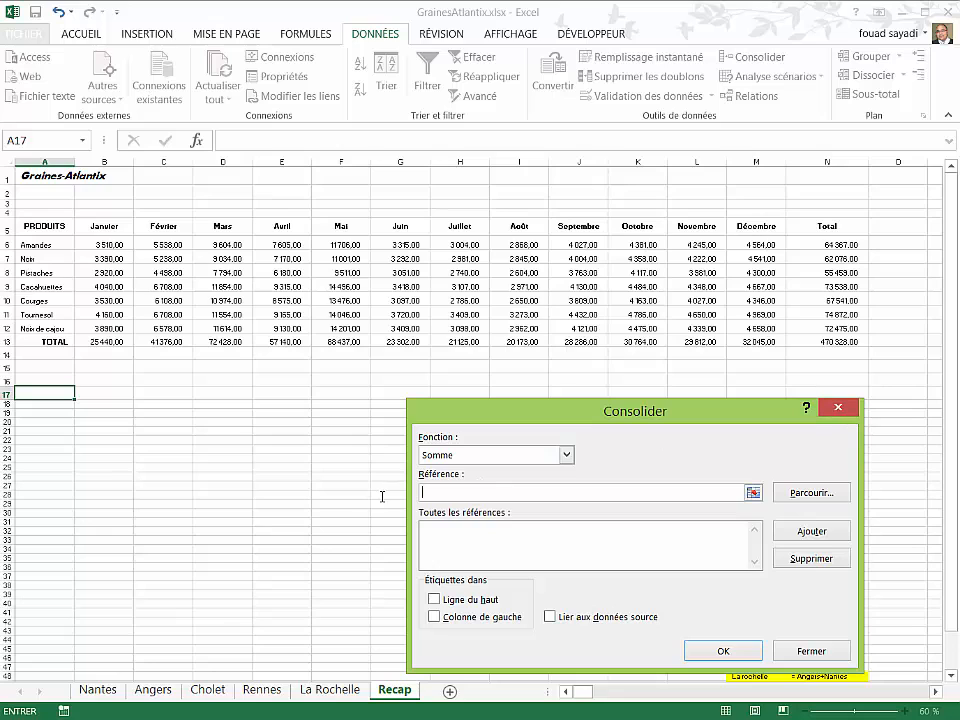
Add the ranges Nantes!$A$5:$N$13 and Angers!$A$5:$N$13 to the consolidation references
left_click(97, 690)
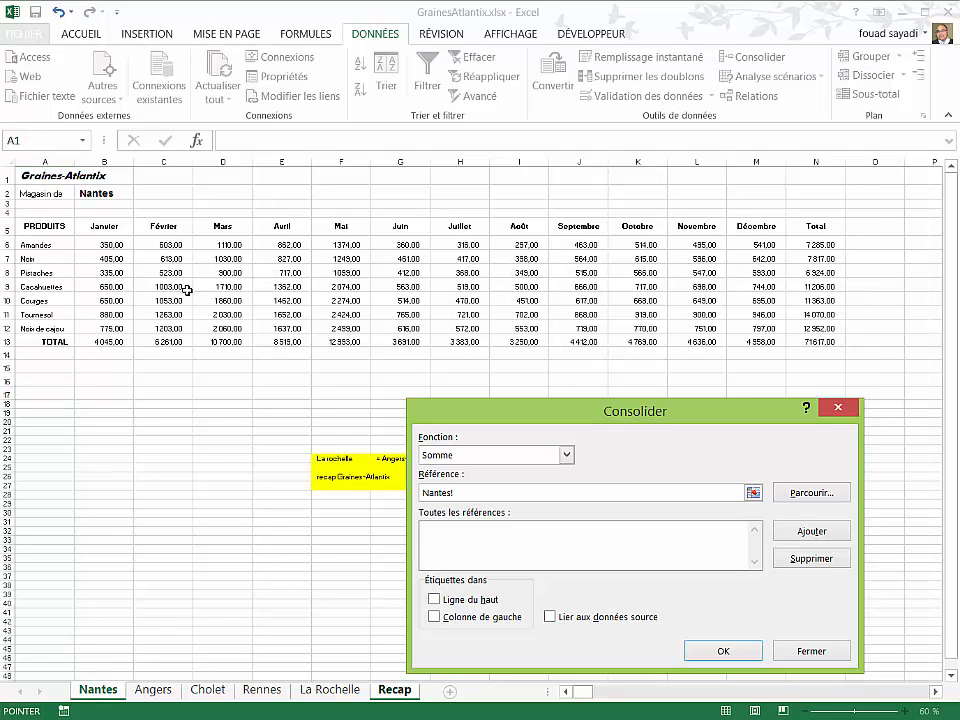
left_click_drag(39, 226, 790, 342)
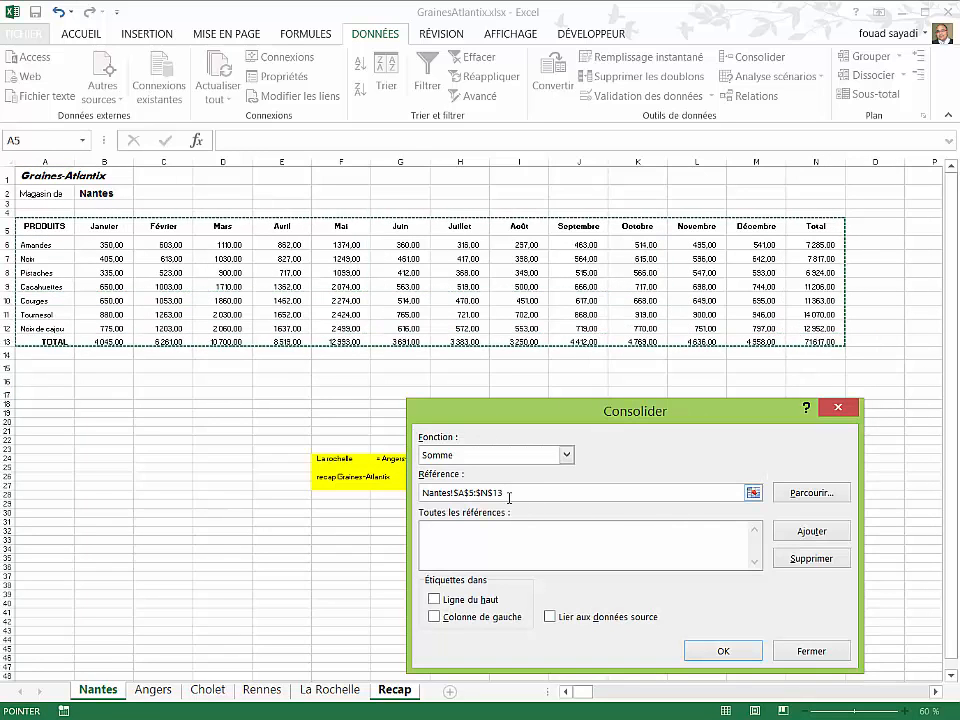
left_click(810, 532)
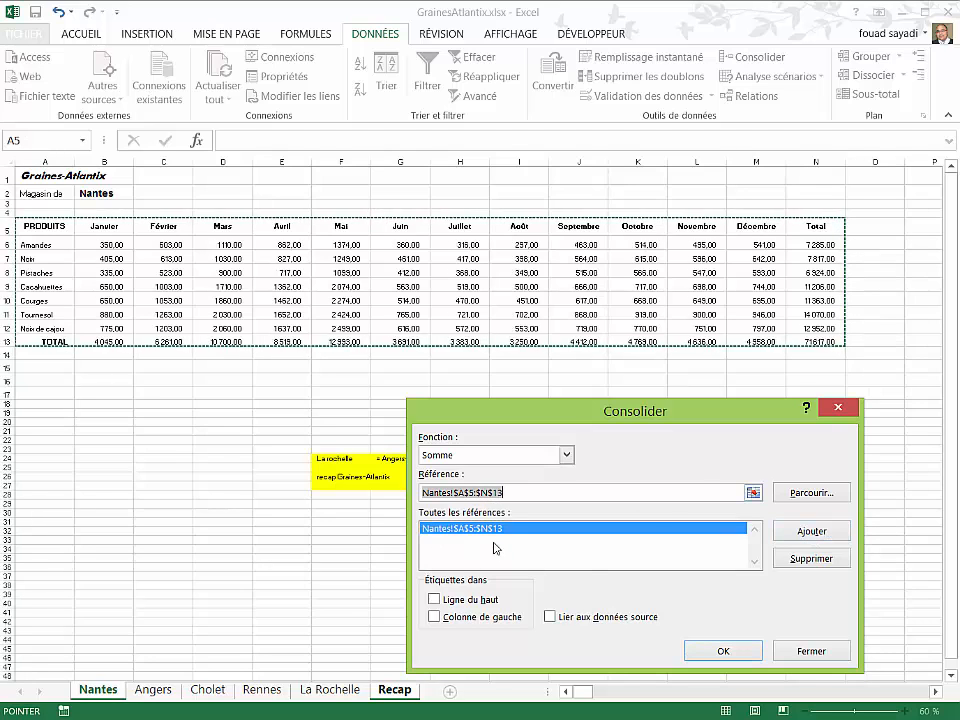
left_click(155, 690)
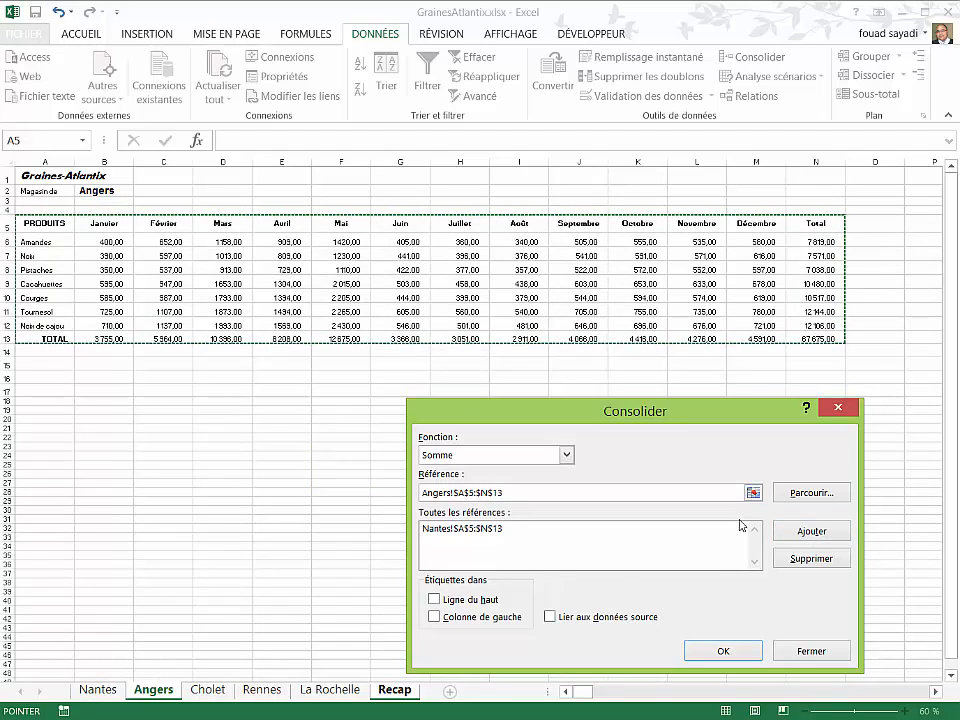
left_click(810, 532)
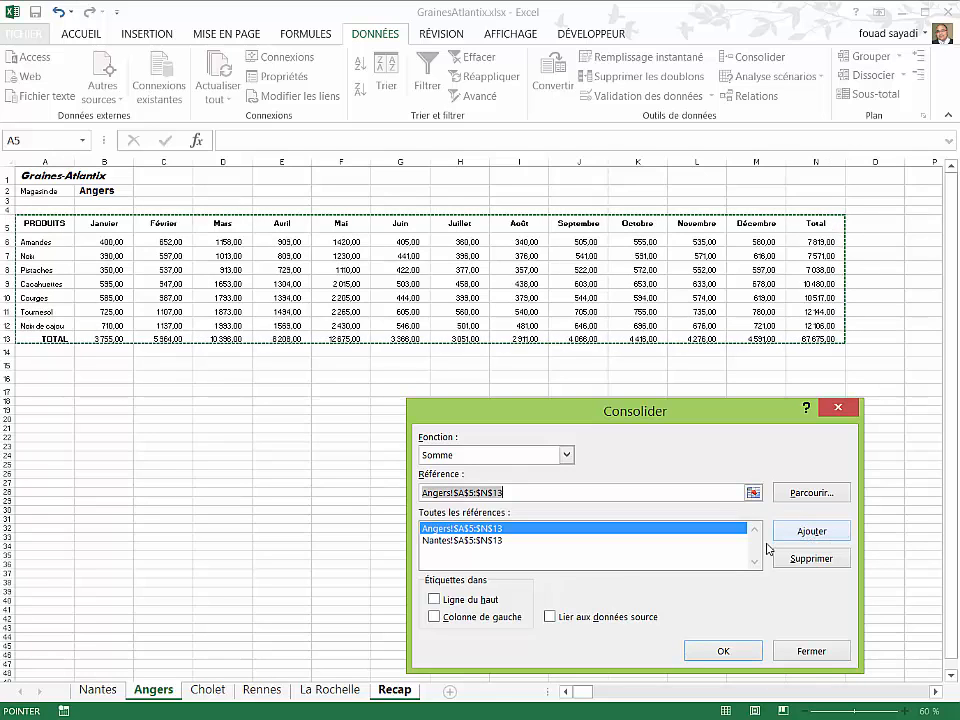
Add the Cholet table, range Cholet!$A$5:$N$13, to the consolidation references
left_click(208, 679)
left_click(208, 690)
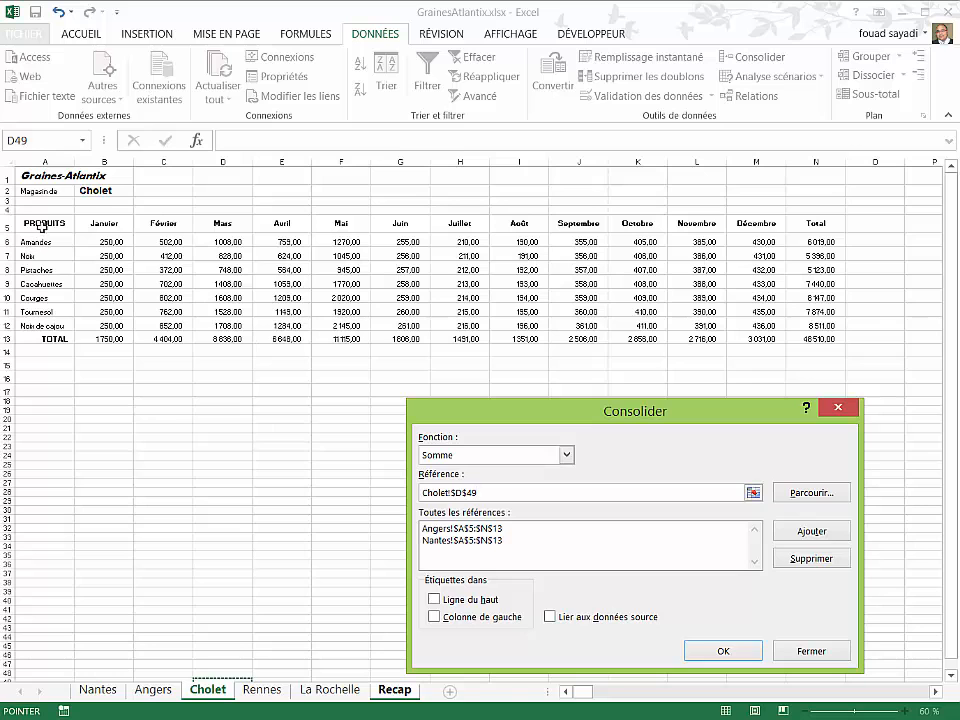
left_click_drag(43, 222, 812, 336)
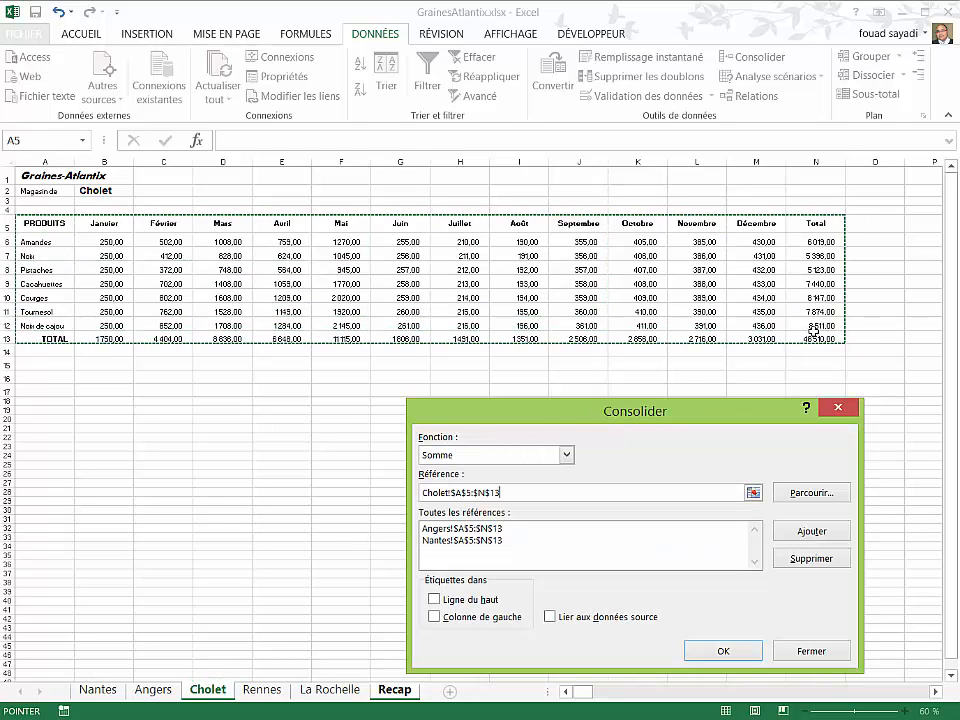
left_click(806, 531)
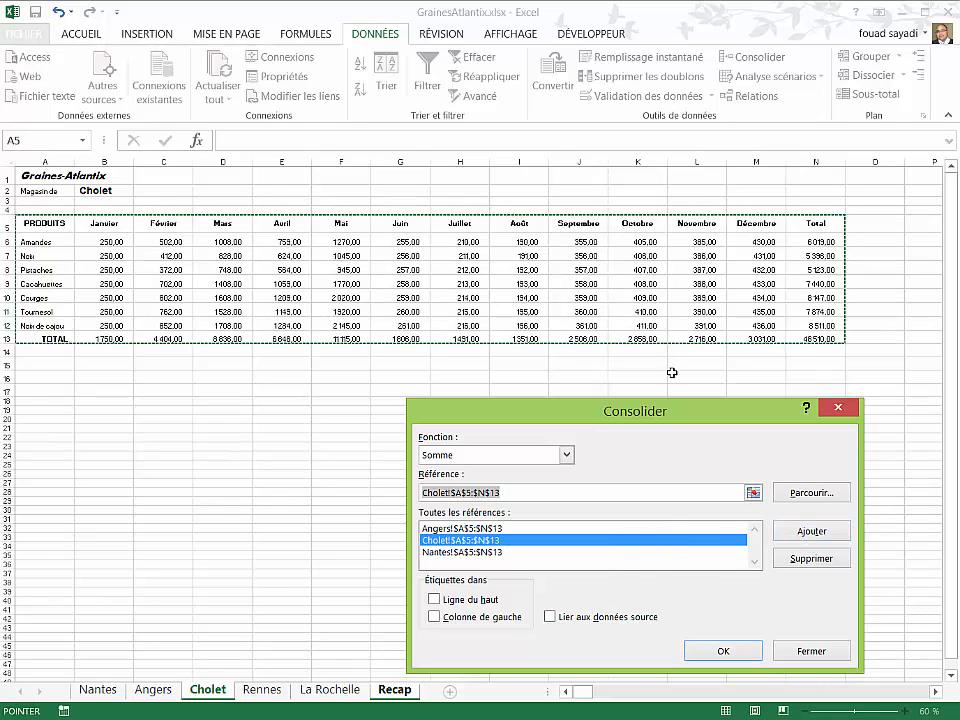
Add range $A$5:$N$13 of the Rennes and La Rochelle sheets to the consolidation references
left_click(258, 700)
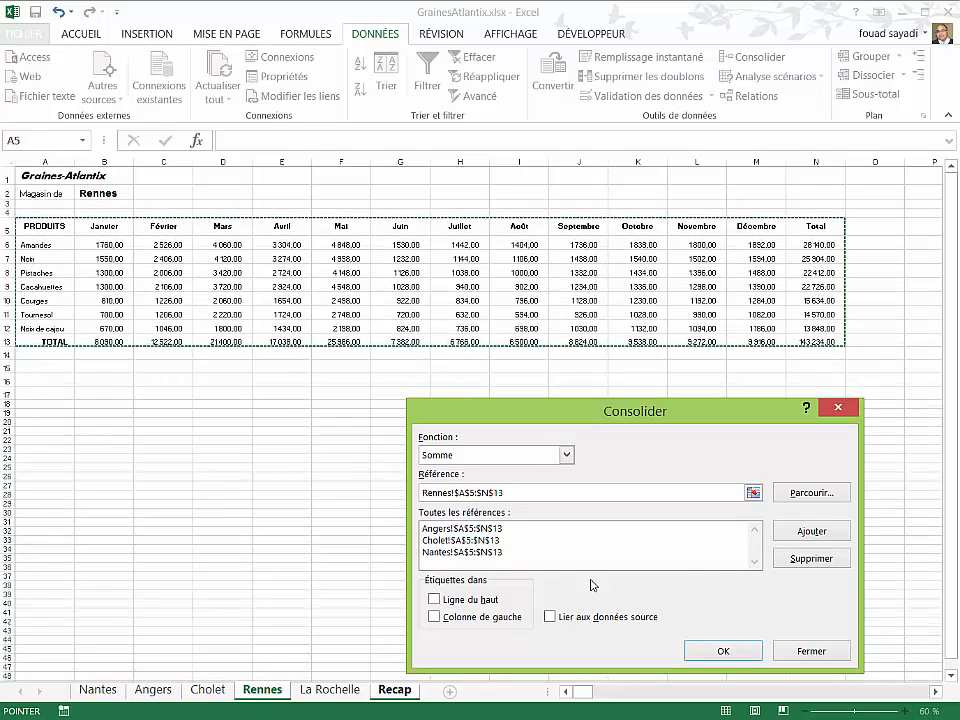
left_click(821, 537)
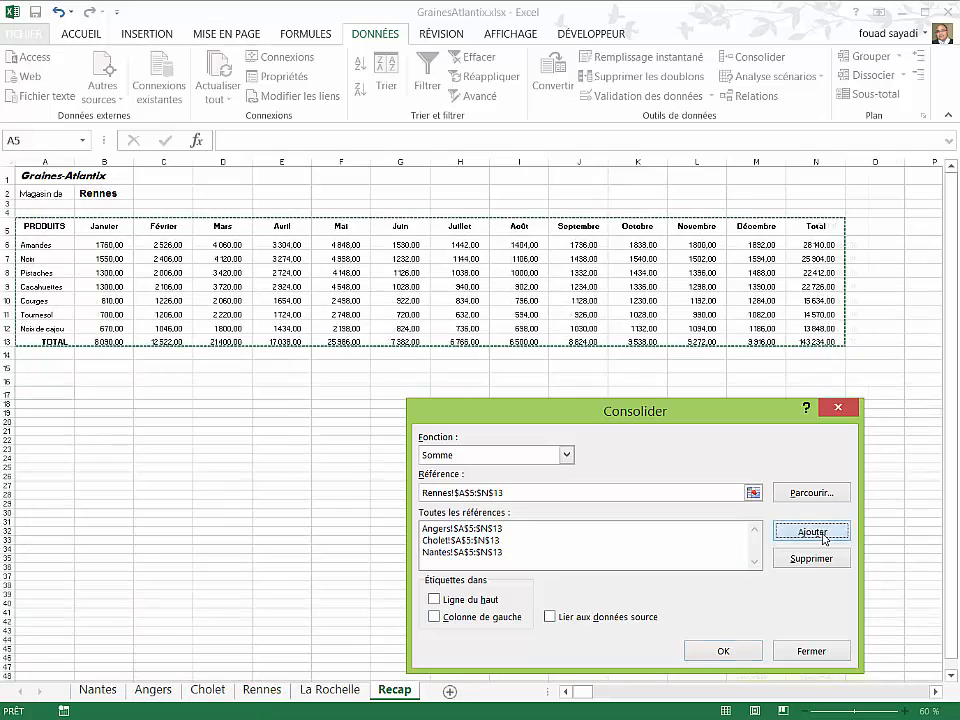
left_click(322, 690)
left_click(811, 531)
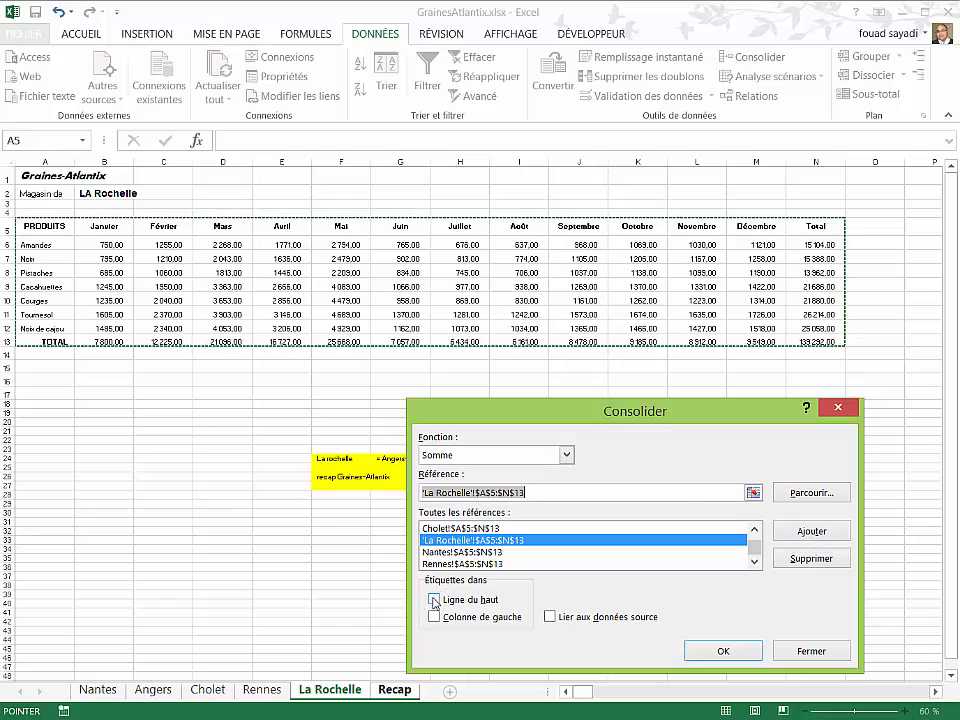
Use labels from the top row and left column, link to the source data, and run the consolidation
left_click(434, 599)
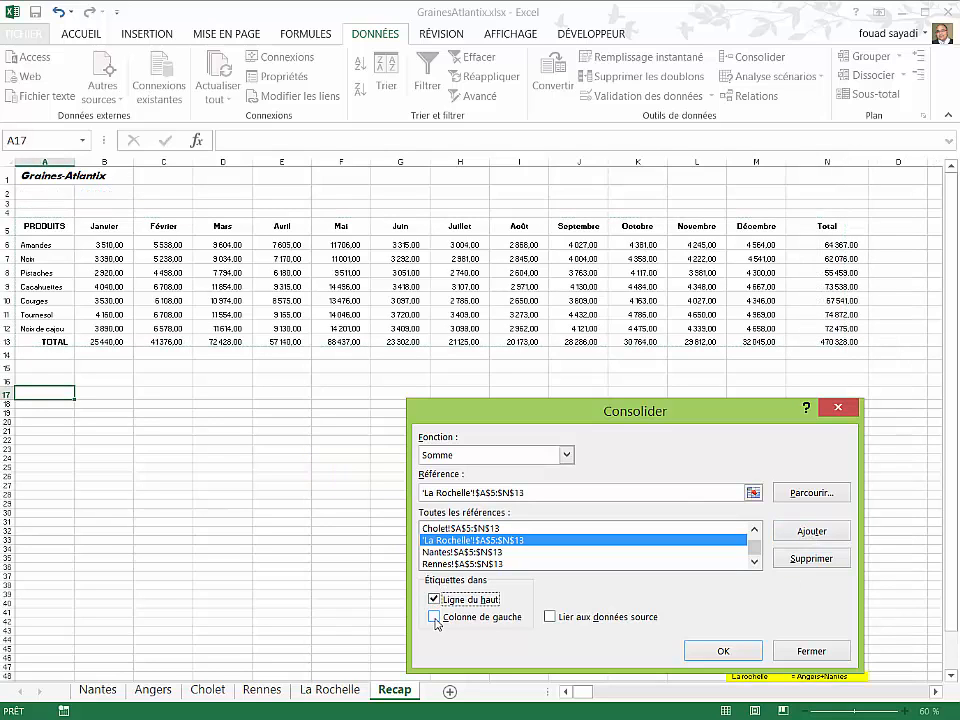
left_click(434, 617)
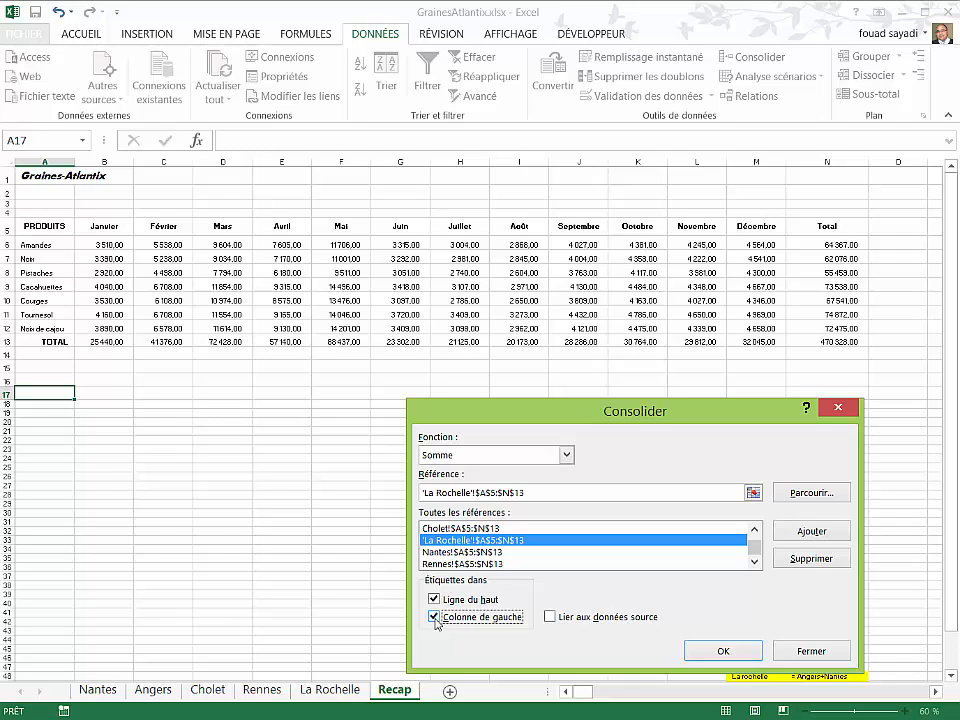
left_click(549, 617)
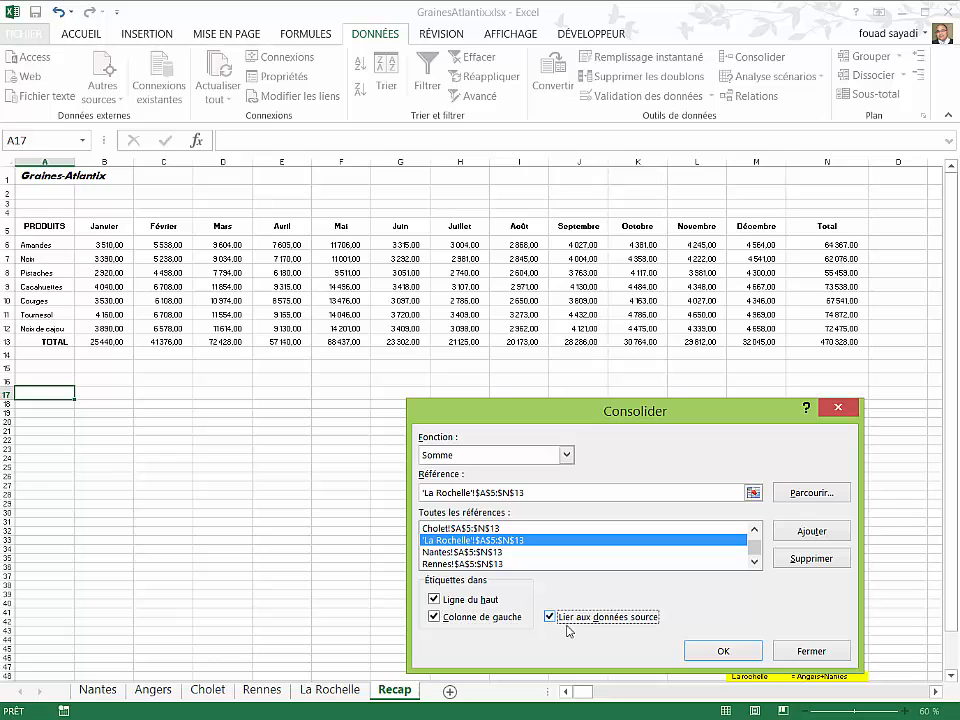
left_click(720, 651)
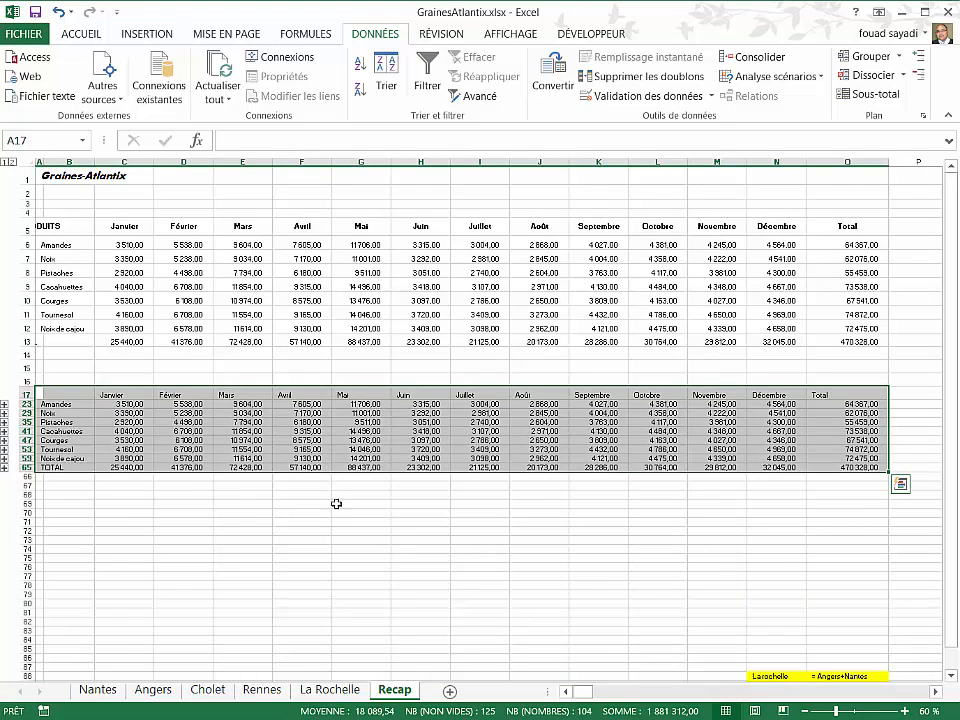
Expand the Pistaches detail rows of the consolidated table and widen column B to fit their labels
left_click(5, 423)
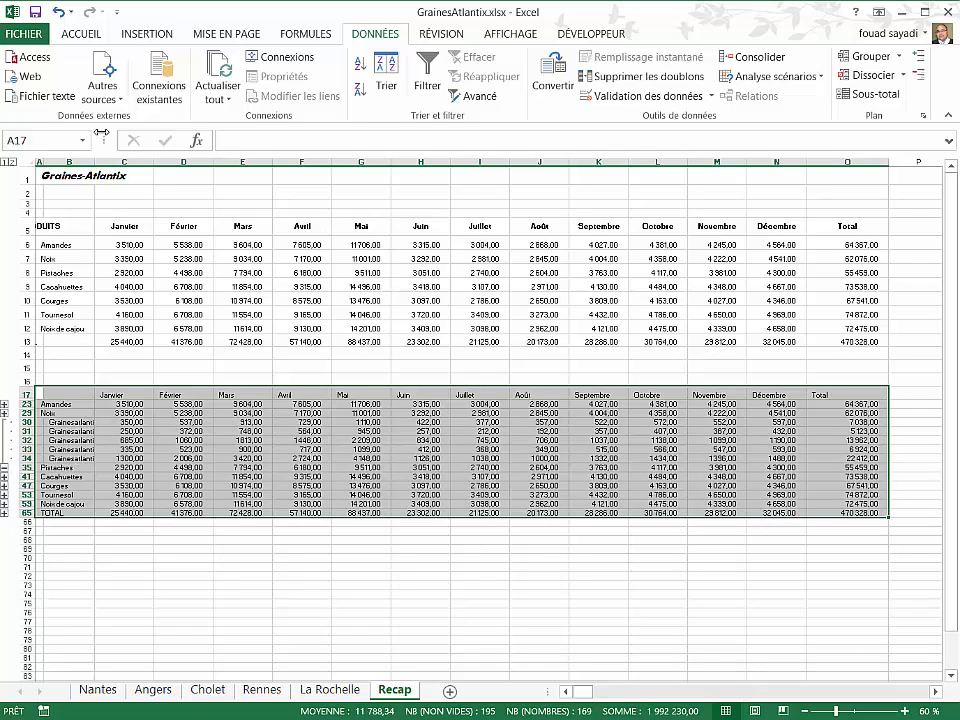
left_click_drag(94, 160, 120, 157)
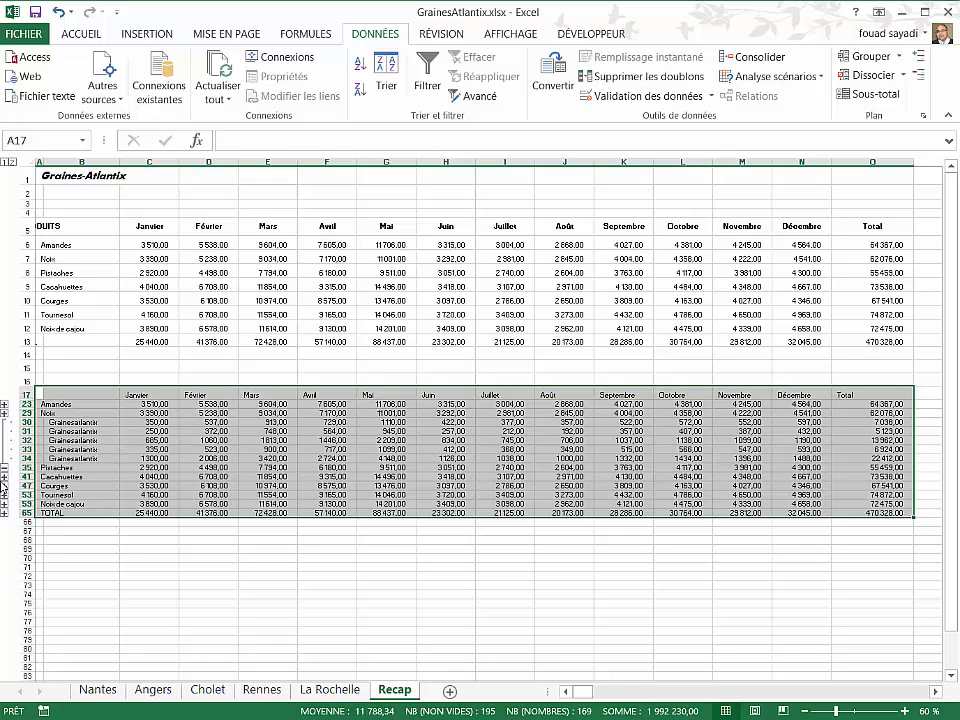
Examine the store details for Courges, Noix de cajou and all products, leaving the outline collapsed to product totals
left_click(5, 478)
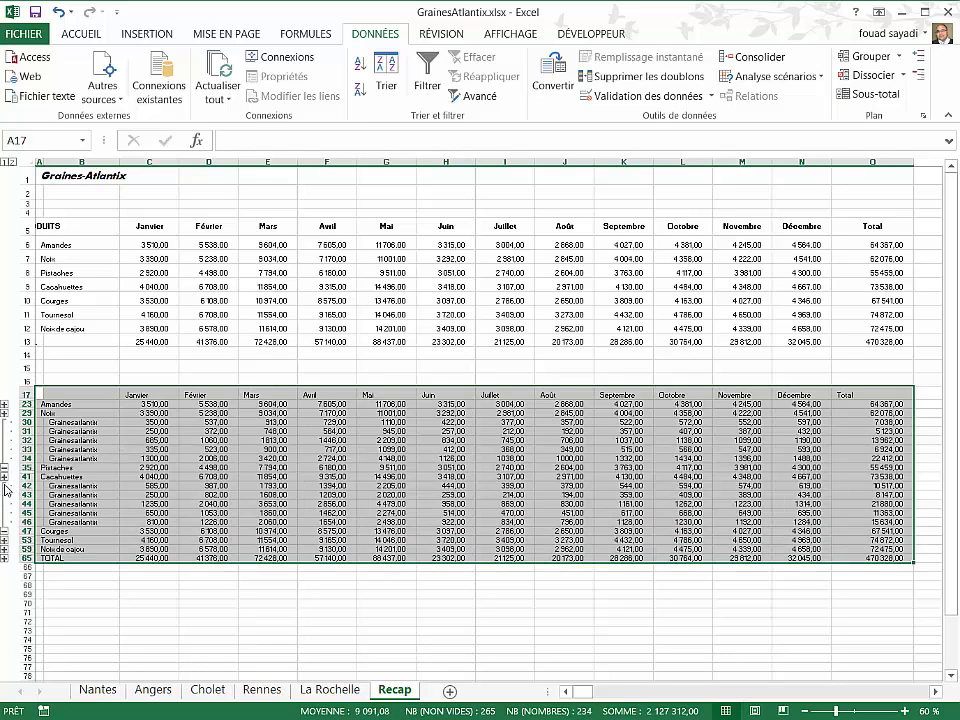
left_click(4, 541)
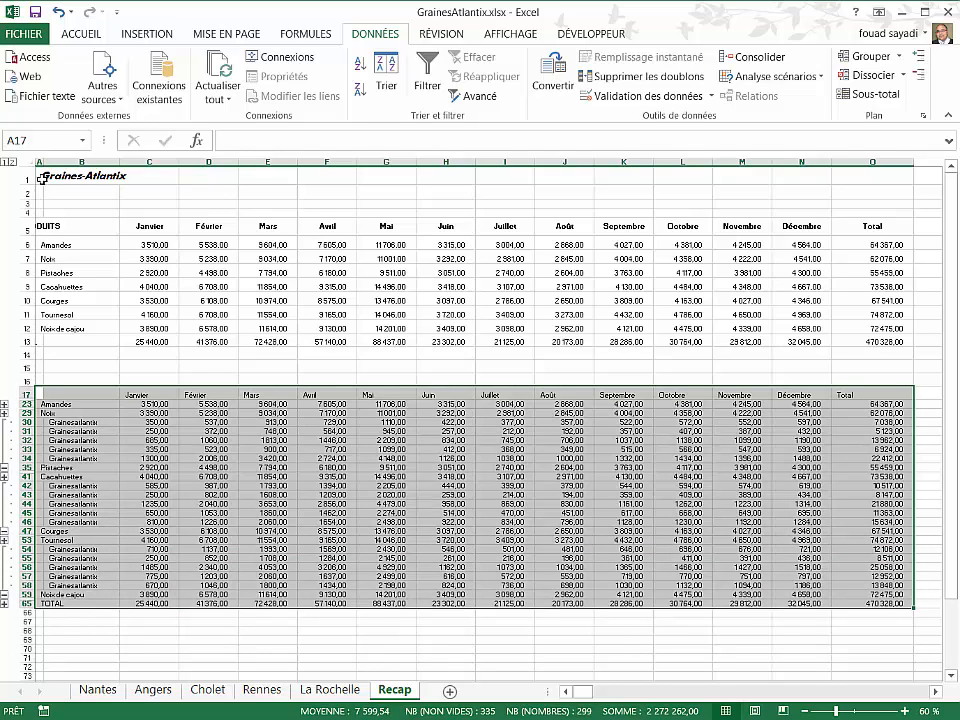
left_click(5, 164)
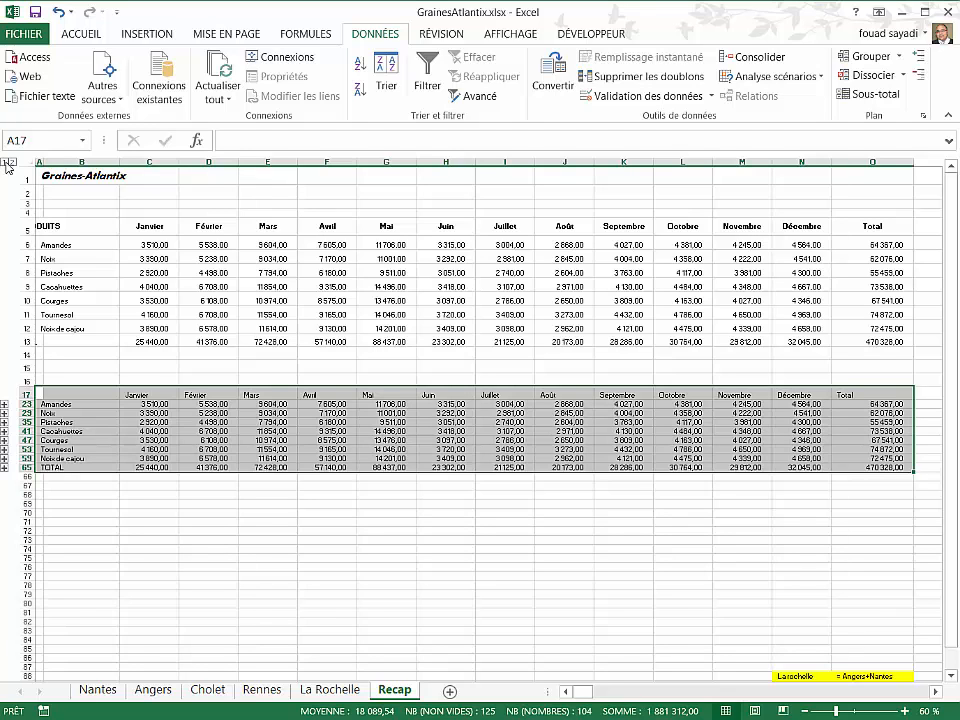
left_click(14, 163)
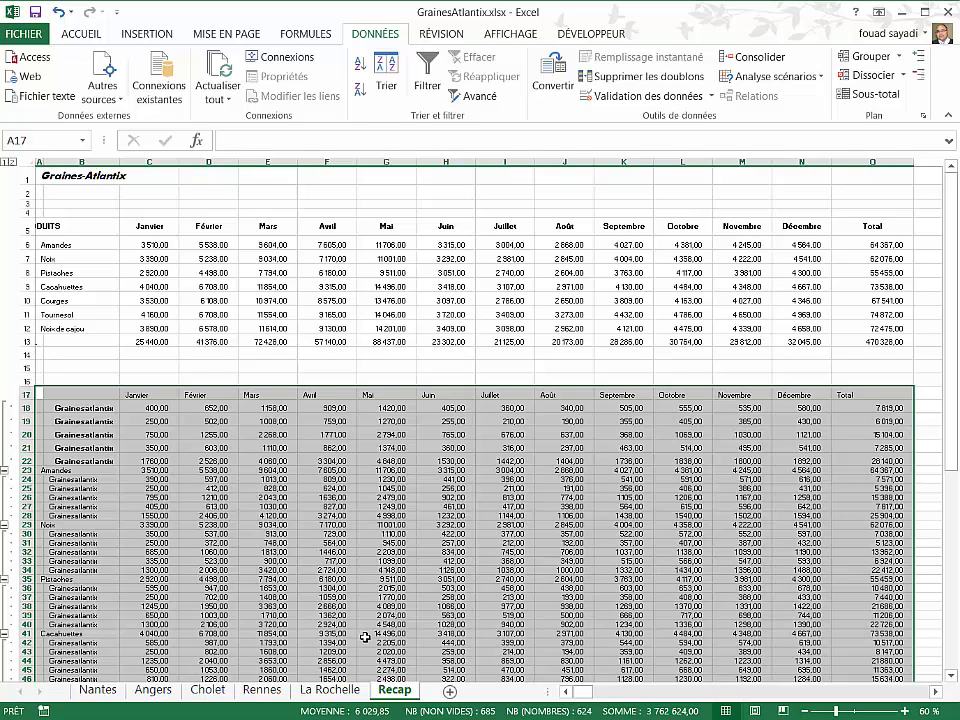
left_click(8, 162)
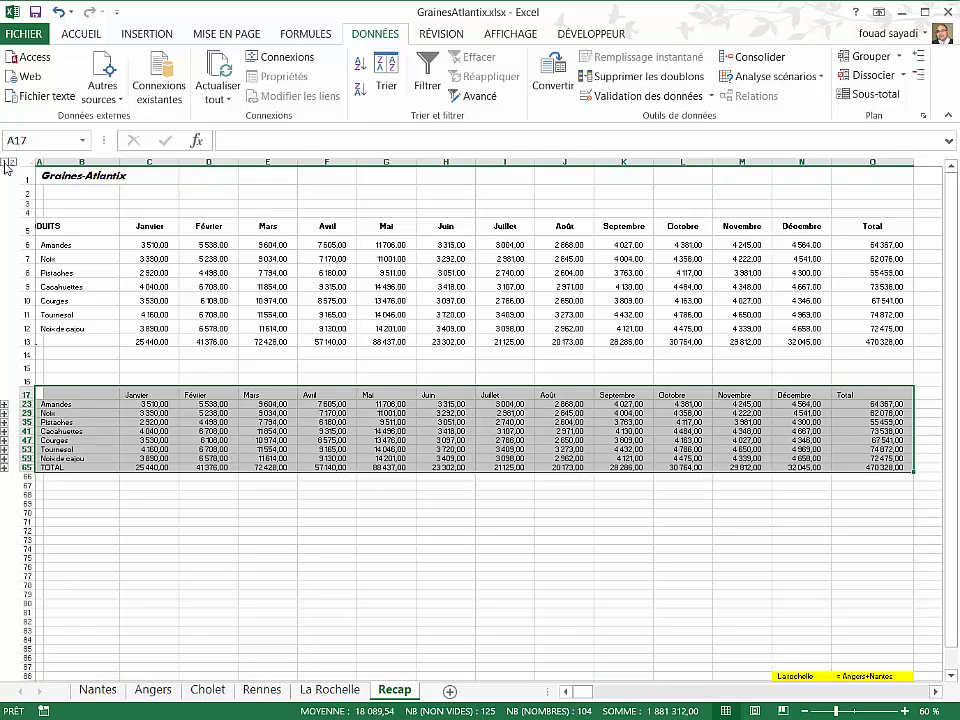
Deselect the consolidated table and expand only the Pistaches detail rows
left_click(237, 542)
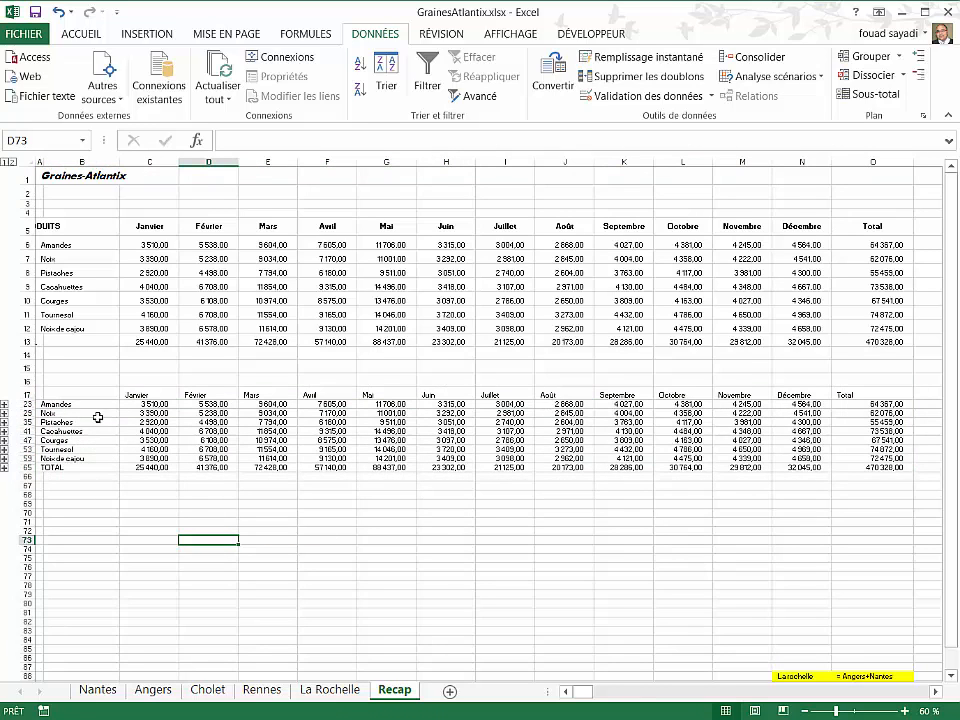
left_click(5, 422)
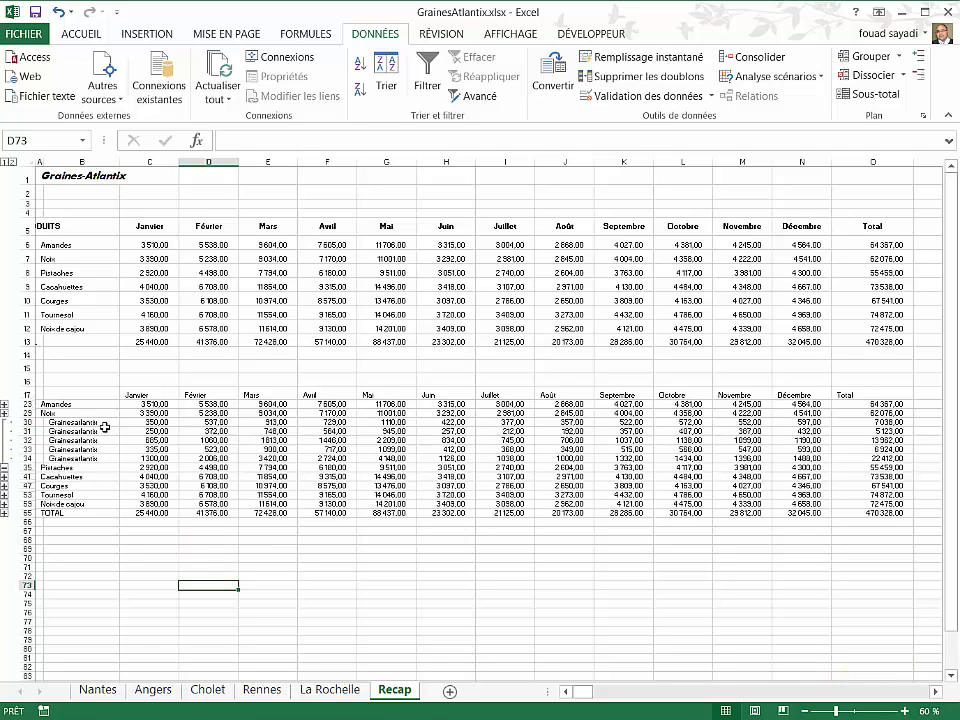